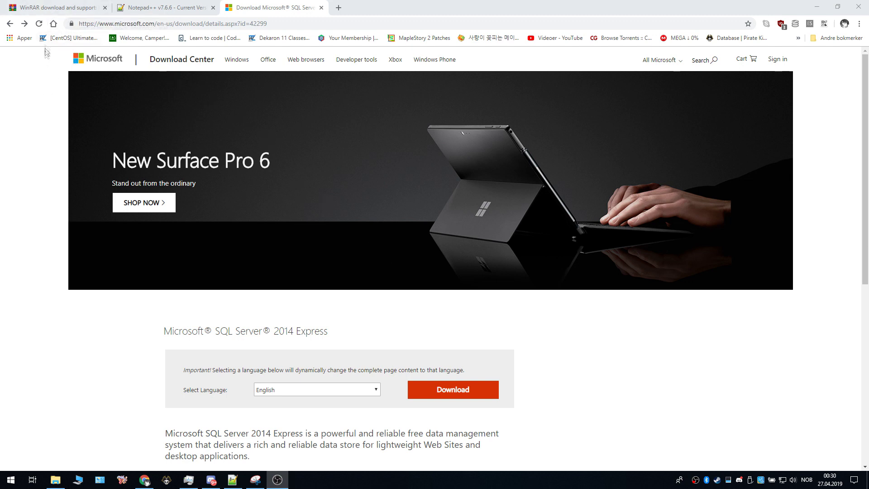
# Step: Look over the WinRAR and Notepad++ download pages, then return to SQL Server 2014 Express
pyautogui.click(47, 8)
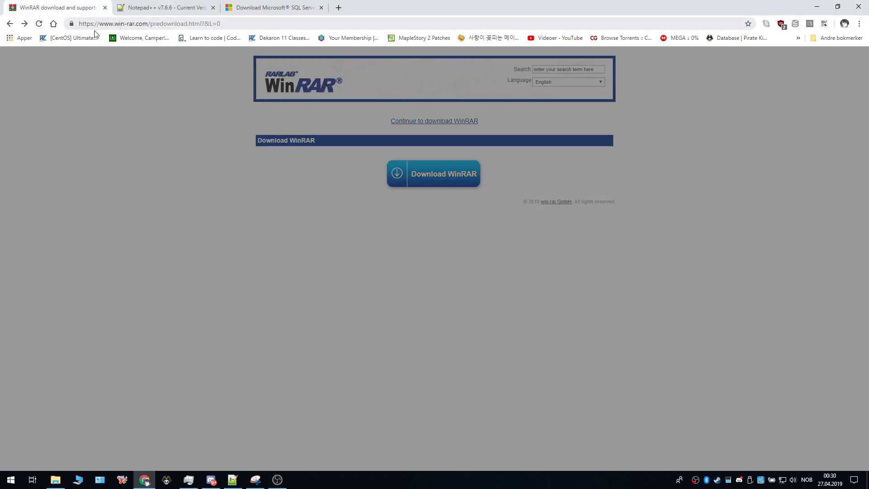
pyautogui.click(155, 11)
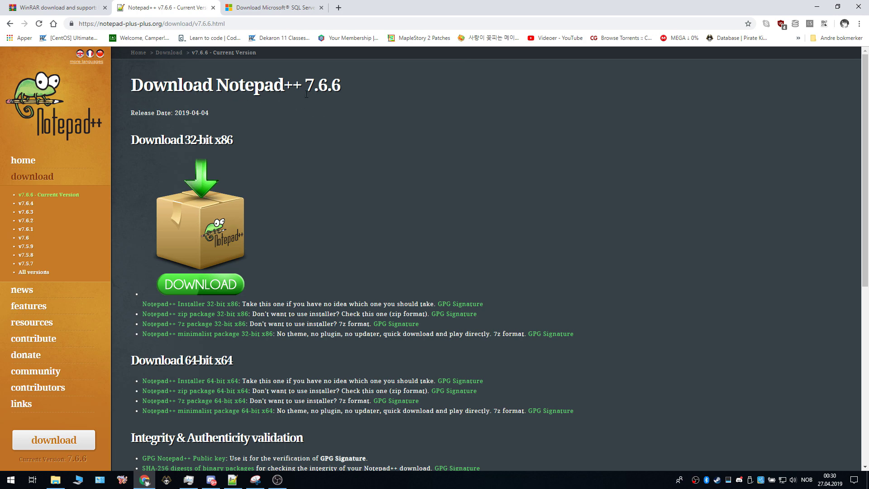
pyautogui.click(267, 7)
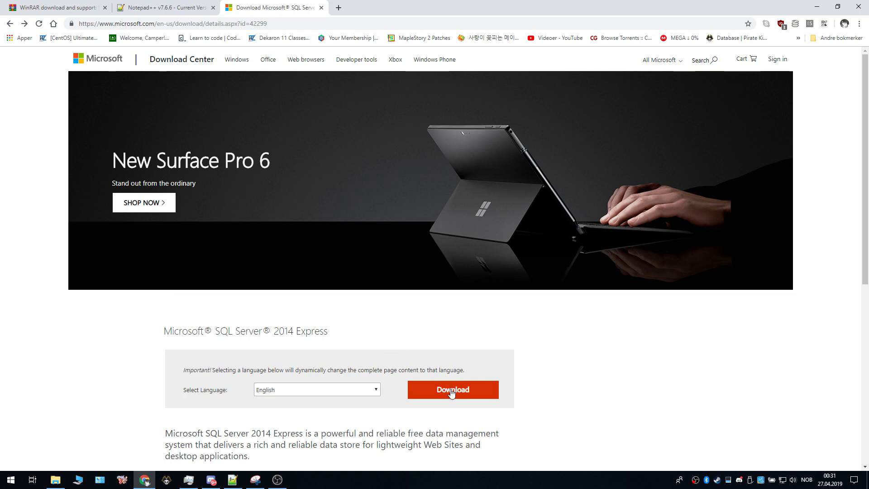
# Step: Select the 64-bit Express installer SQLEXPR_x64_ENU.exe in the download list
pyautogui.click(430, 390)
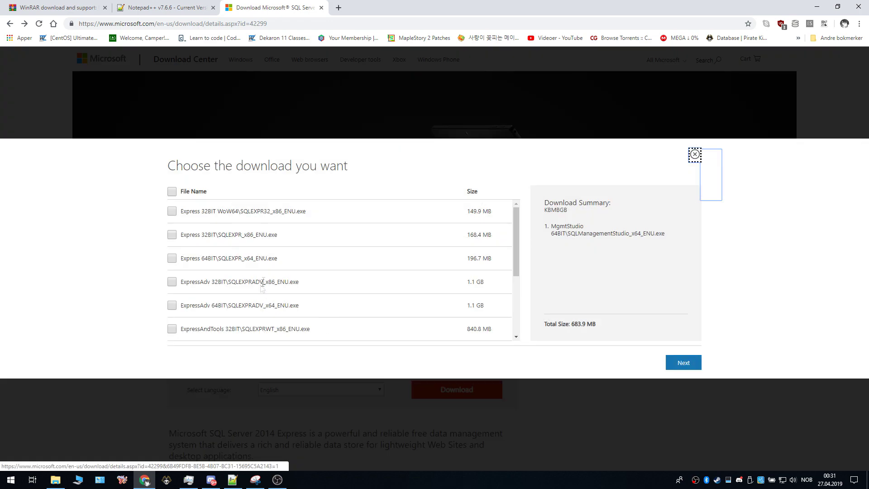
pyautogui.click(173, 260)
pyautogui.moveTo(182, 260); pyautogui.dragTo(213, 260)
pyautogui.click(203, 262)
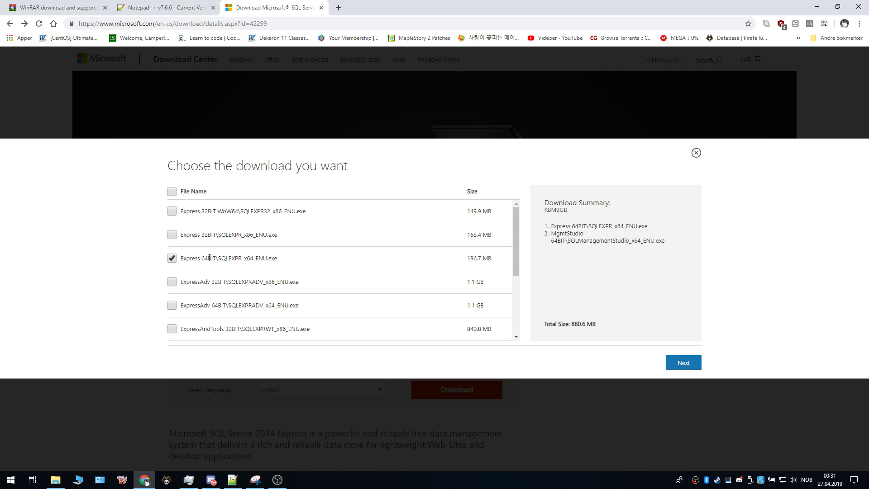
# Step: Start the download and discard the Management Studio file
pyautogui.click(680, 365)
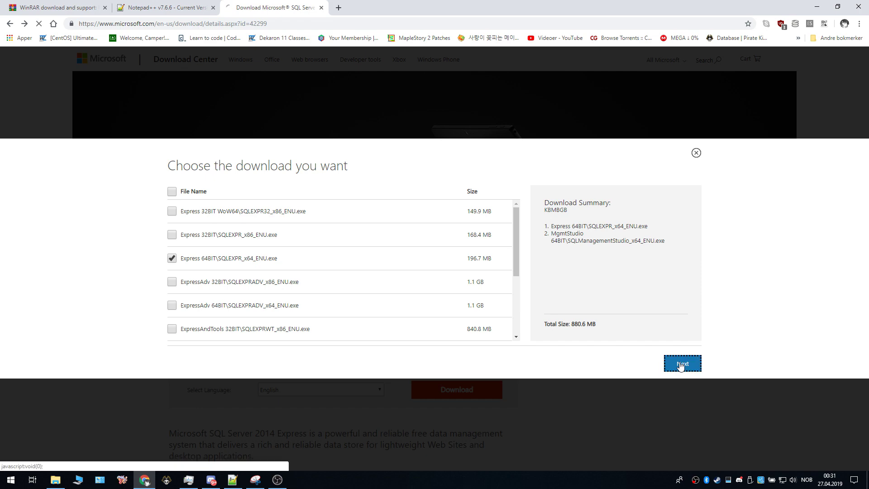
pyautogui.scroll(-1, 436, 326)
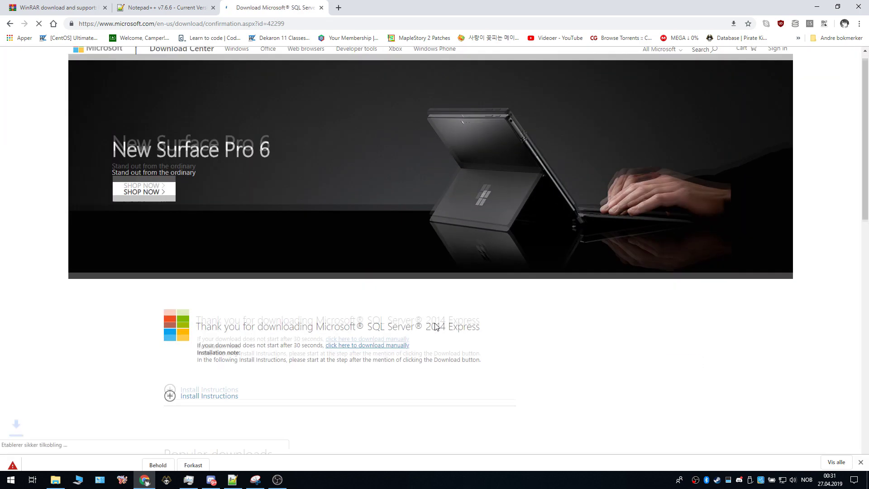
pyautogui.scroll(-2, 436, 326)
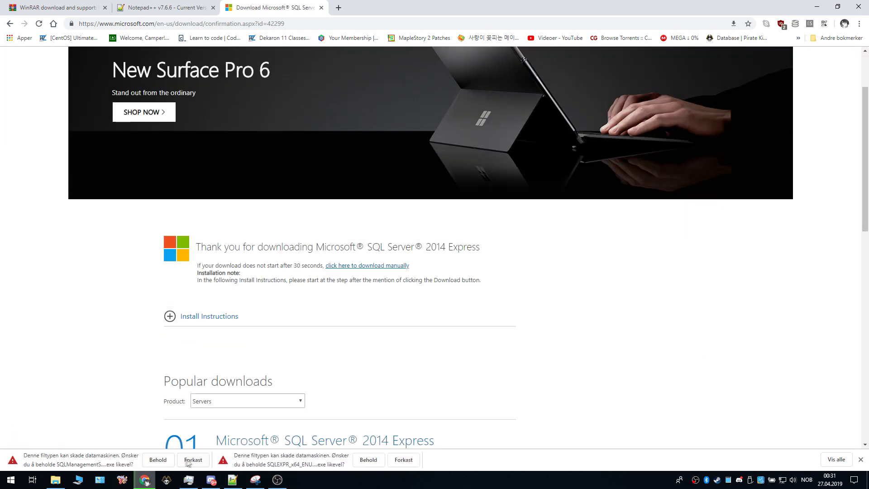
pyautogui.click(201, 462)
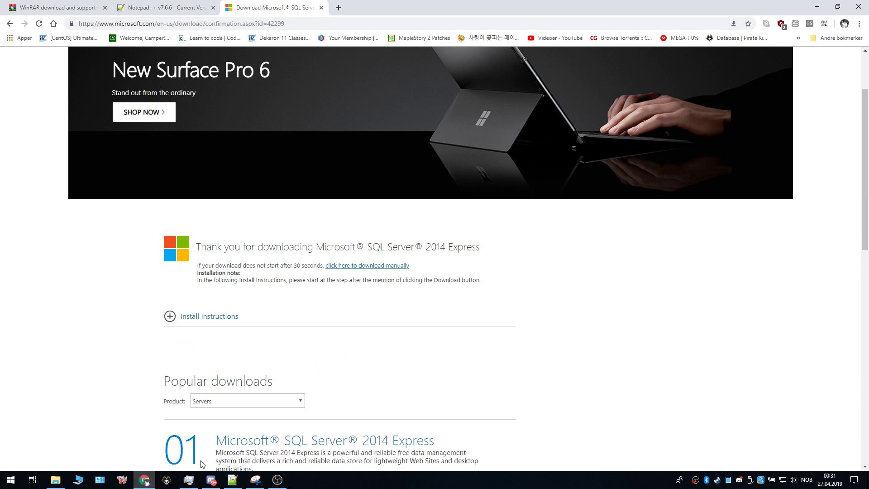
# Step: Redo the download, discarding Management Studio and keeping the 197 MB SQLEXPR_x64_ENU.exe
pyautogui.click(9, 23)
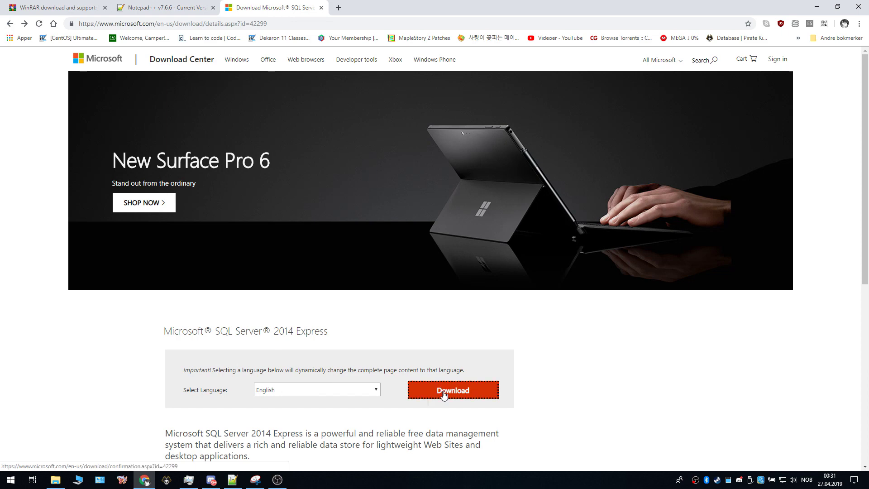
pyautogui.click(443, 390)
pyautogui.click(688, 367)
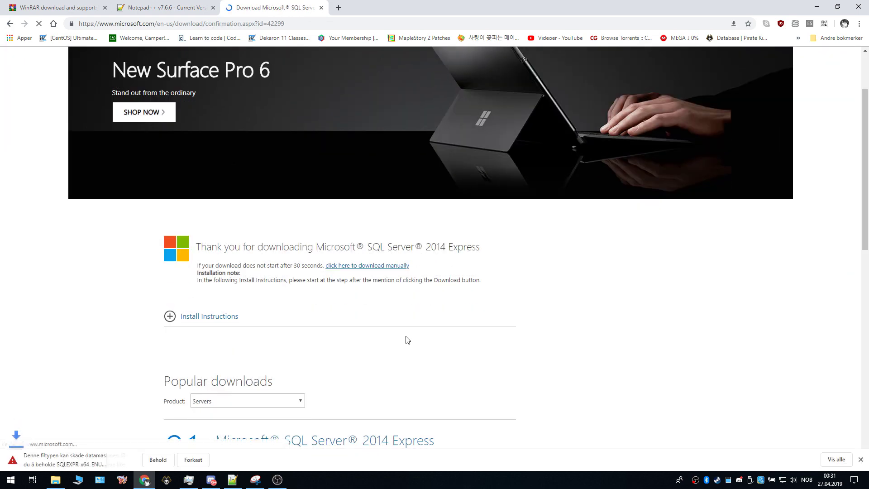
pyautogui.scroll(-2, 408, 339)
pyautogui.click(189, 460)
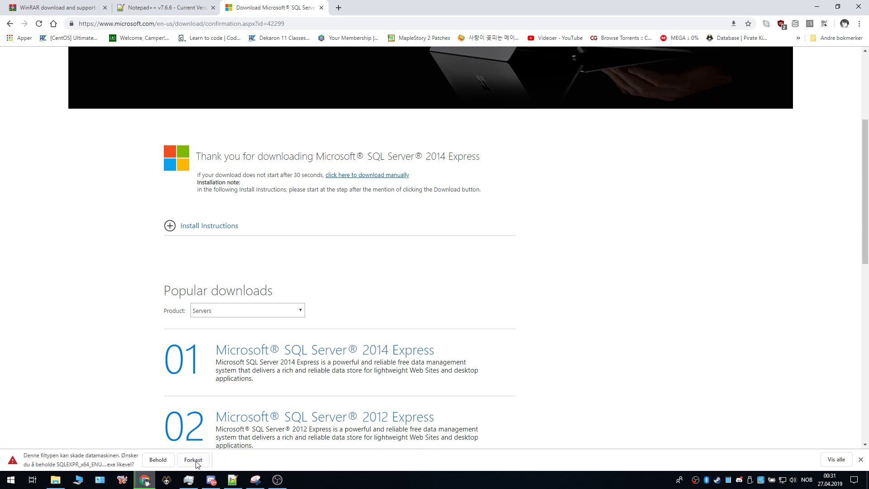
pyautogui.click(157, 460)
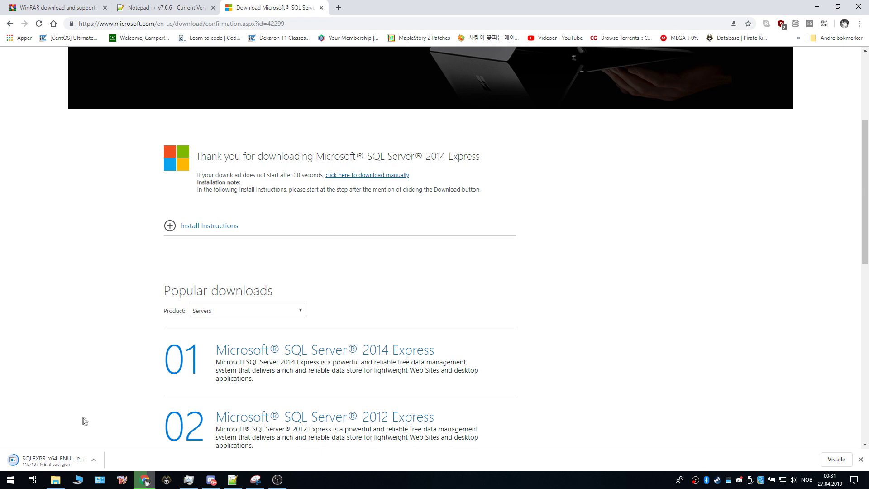
pyautogui.scroll(1, 105, 397)
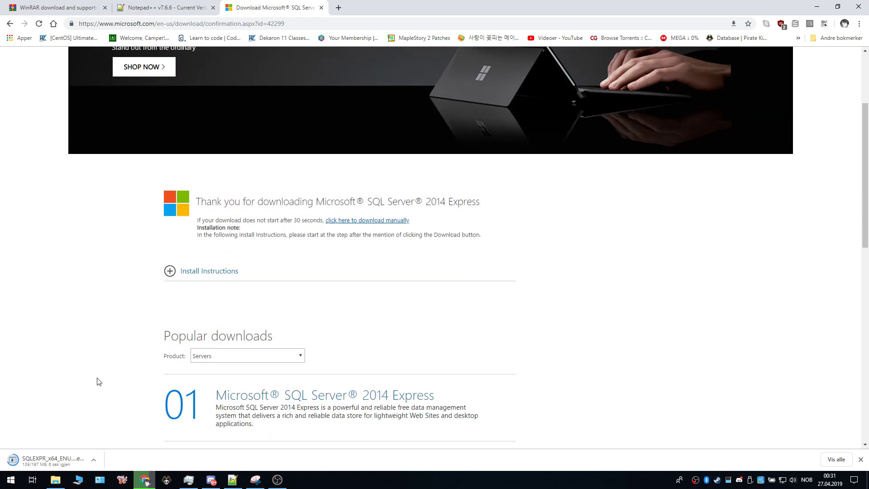
pyautogui.scroll(1, 98, 381)
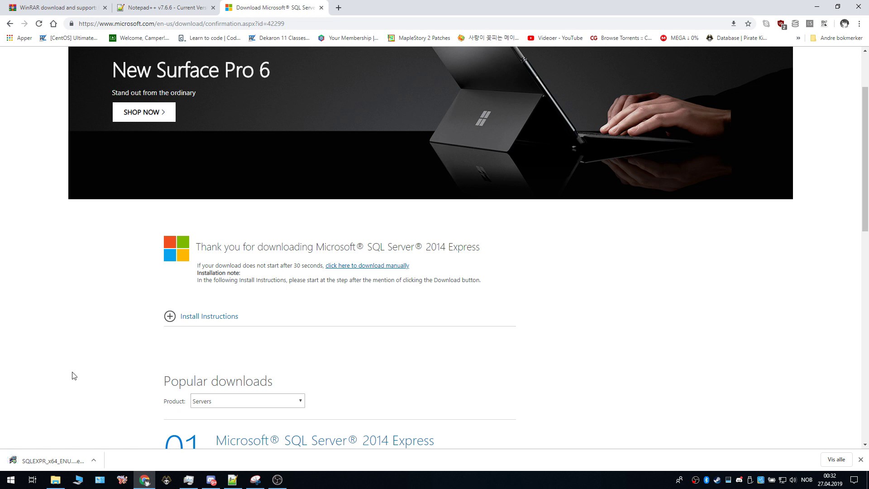
# Step: Extract SQLEXPR to the default folder, then download only SQLManagementStudio_x64_ENU.exe (683.9 MB)
pyautogui.click(66, 456)
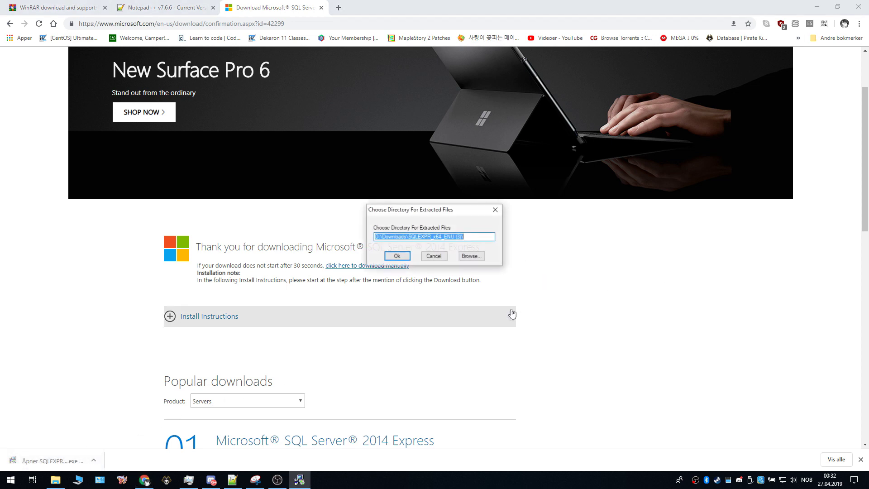
pyautogui.click(401, 256)
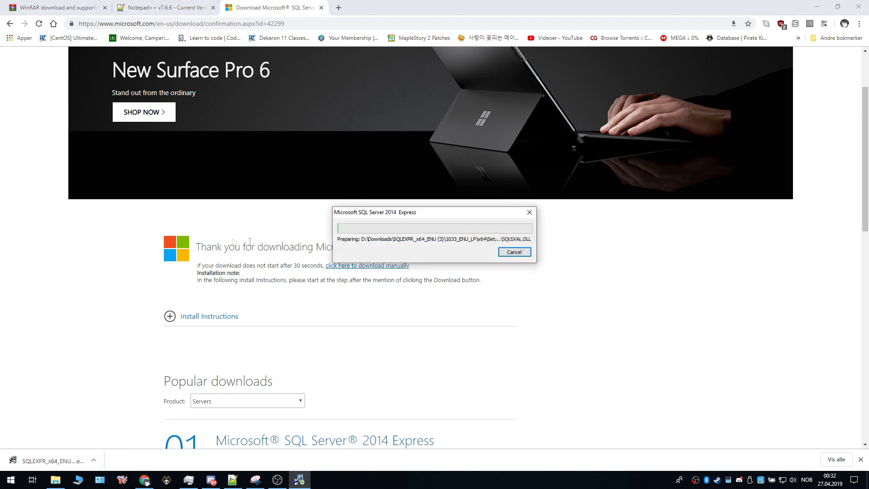
pyautogui.click(7, 24)
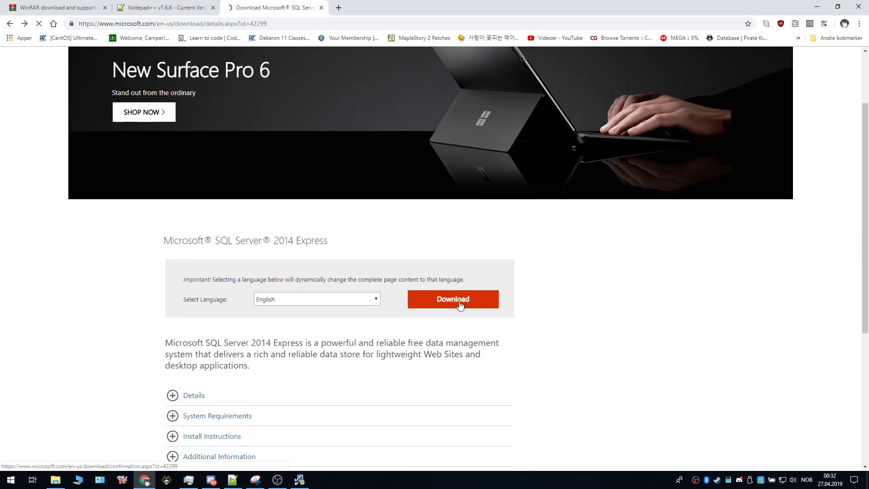
pyautogui.click(459, 304)
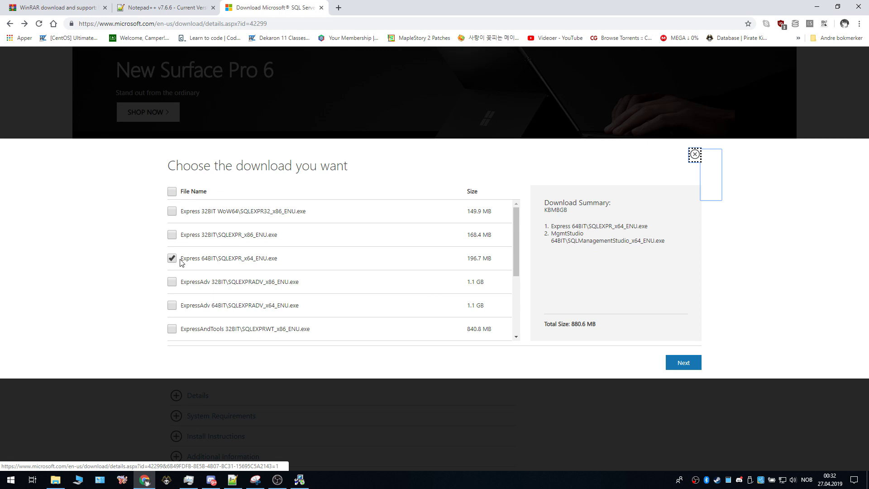
pyautogui.moveTo(181, 259); pyautogui.dragTo(205, 258)
pyautogui.scroll(-1, 206, 261)
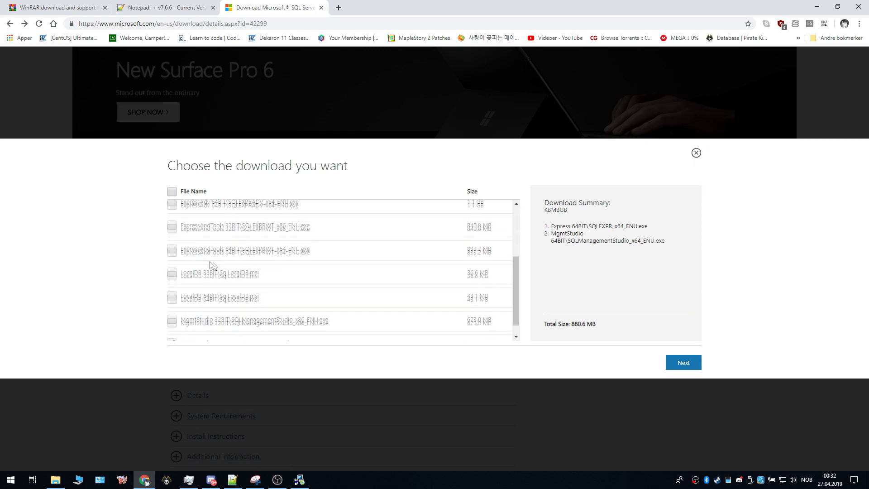
pyautogui.click(173, 233)
pyautogui.scroll(-2, 321, 300)
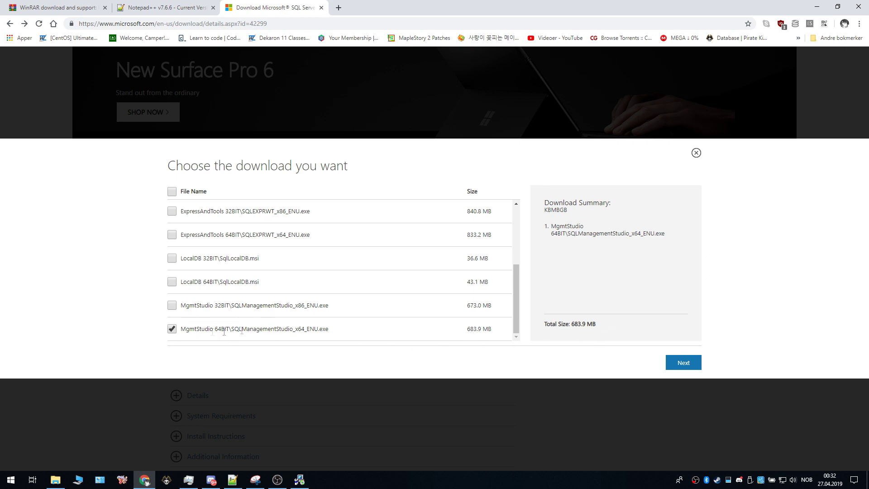
pyautogui.click(681, 363)
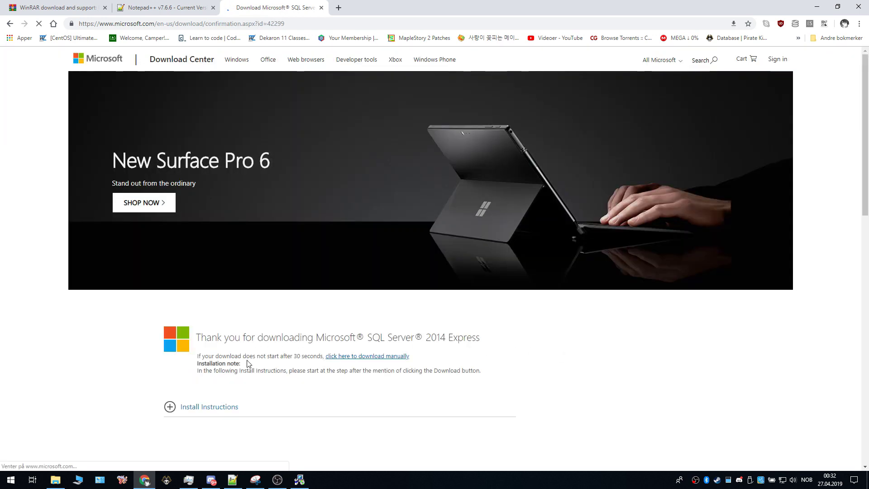
pyautogui.click(157, 460)
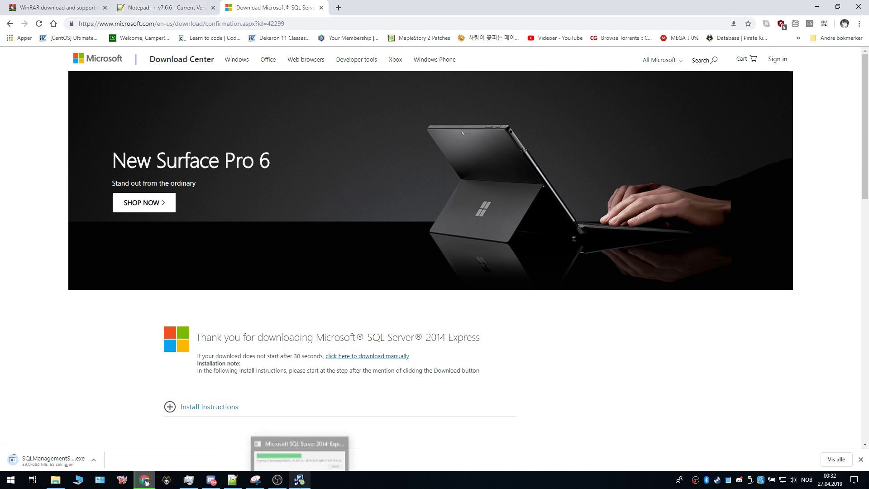
# Step: In Installation Center, choose 'New SQL Server stand-alone installation or add features to an existing installation'
pyautogui.click(310, 479)
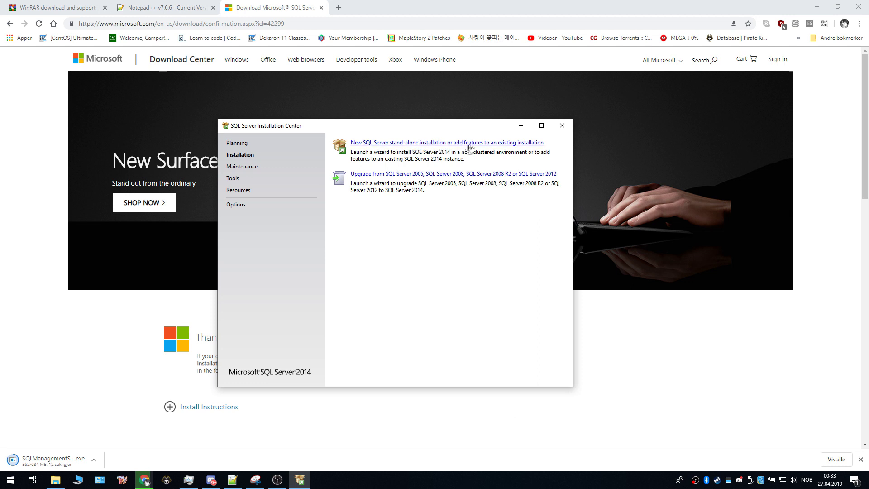
pyautogui.click(515, 143)
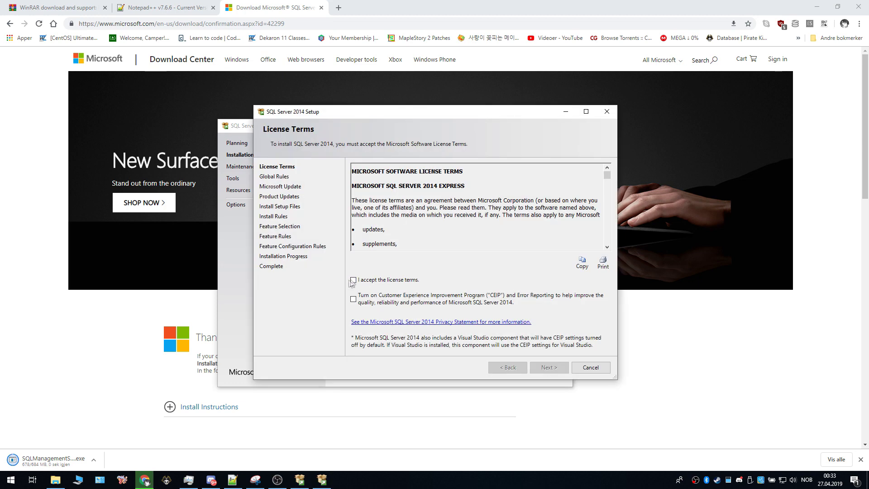
# Step: Accept the license terms and keep Database Engine Services and SQL Server Replication as features
pyautogui.click(353, 281)
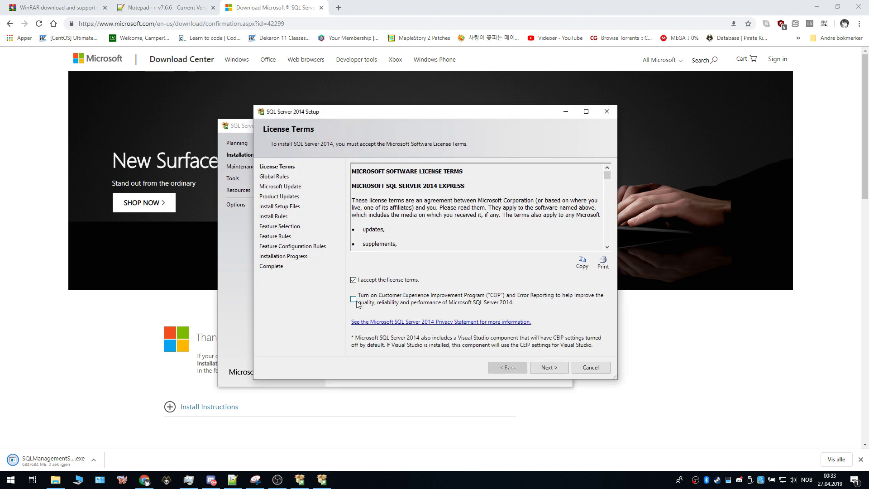
pyautogui.click(549, 367)
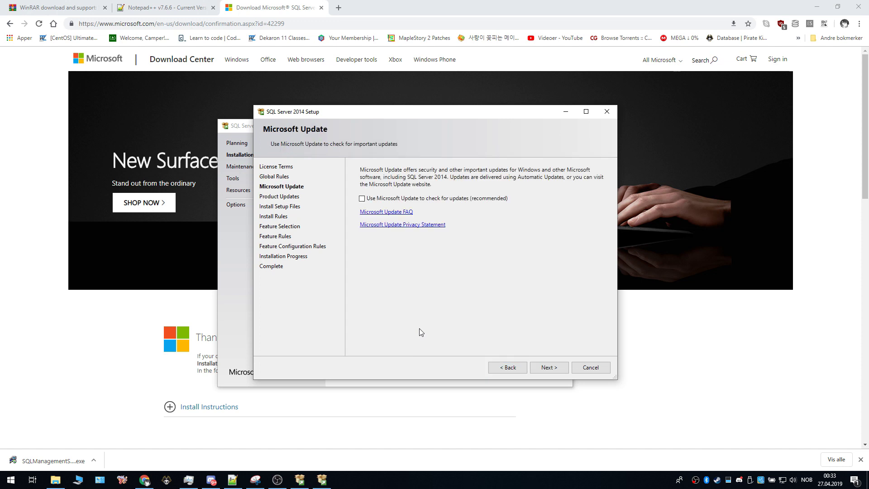
pyautogui.click(549, 367)
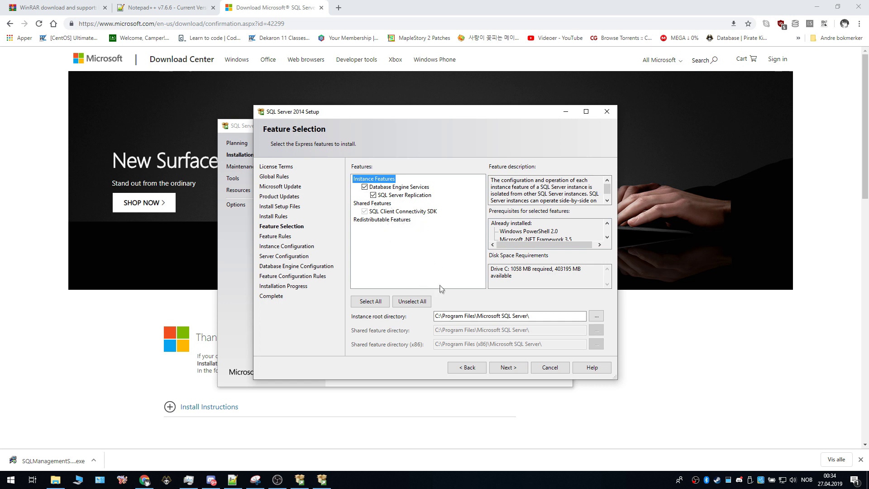
pyautogui.click(514, 372)
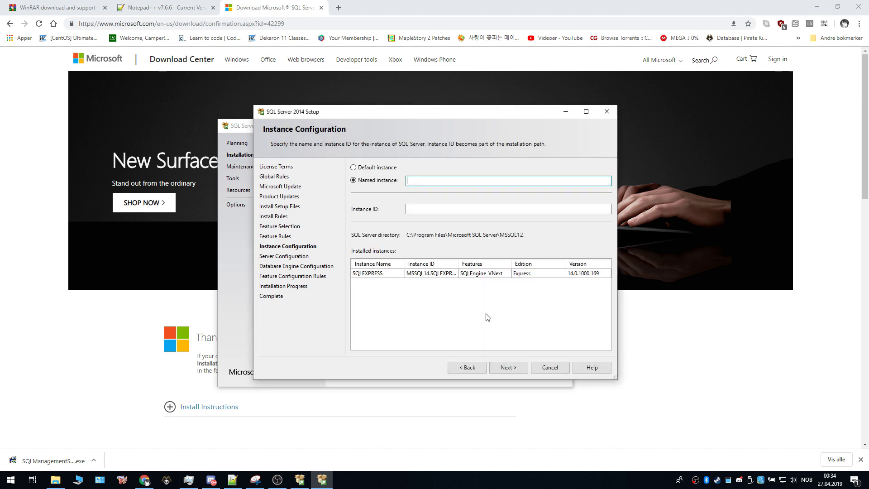
# Step: Choose the default MSSQLSERVER instance and keep the default service accounts
pyautogui.click(379, 169)
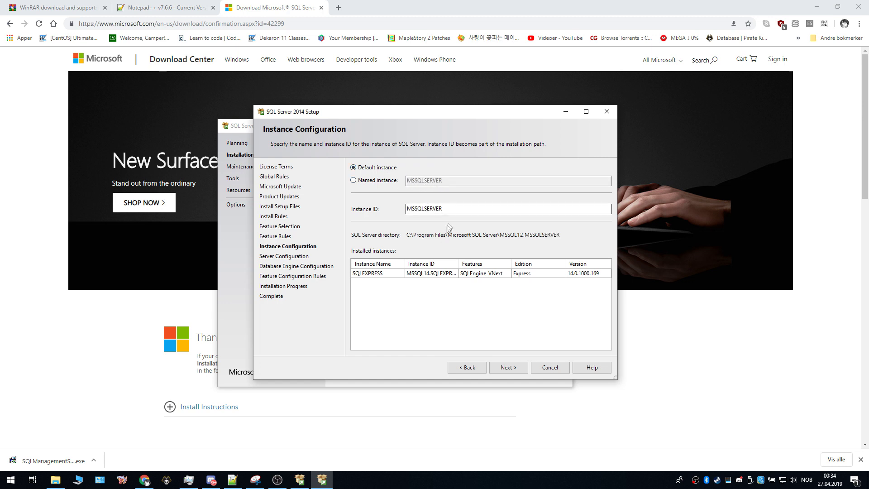
pyautogui.click(508, 367)
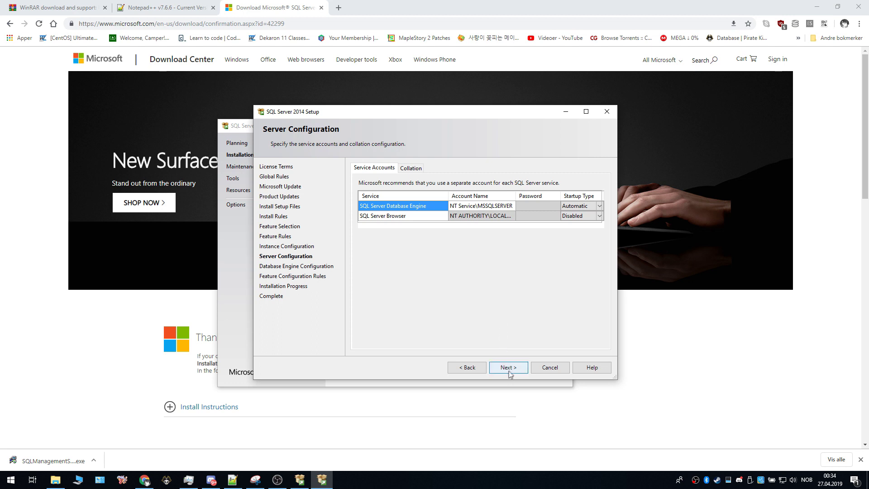
pyautogui.click(509, 368)
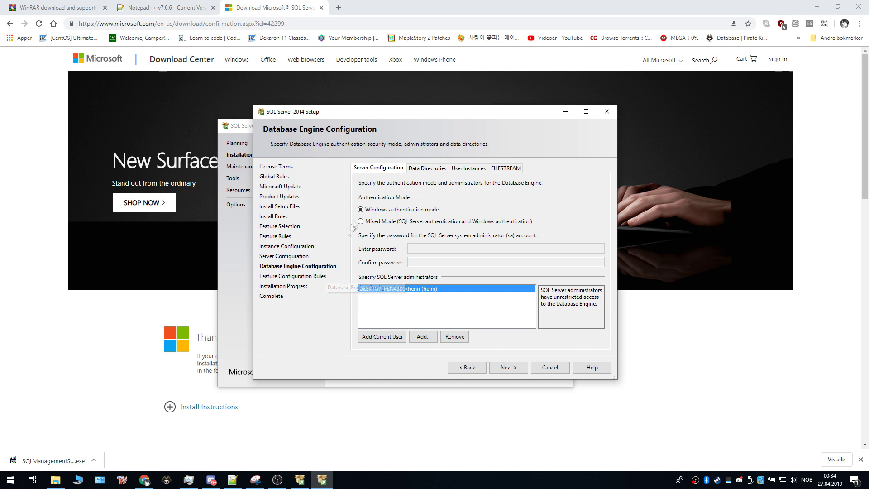
# Step: Switch to Mixed Mode authentication, enter and confirm the sa password, and begin installing
pyautogui.click(370, 223)
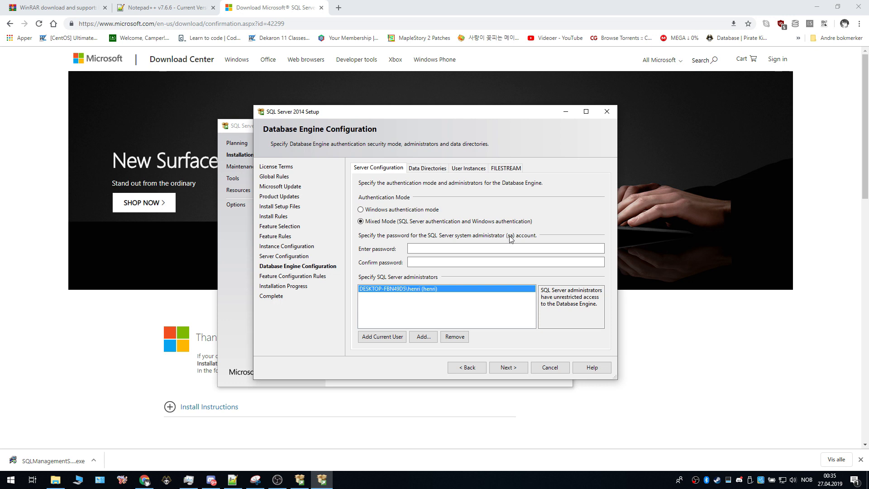
pyautogui.click(459, 251)
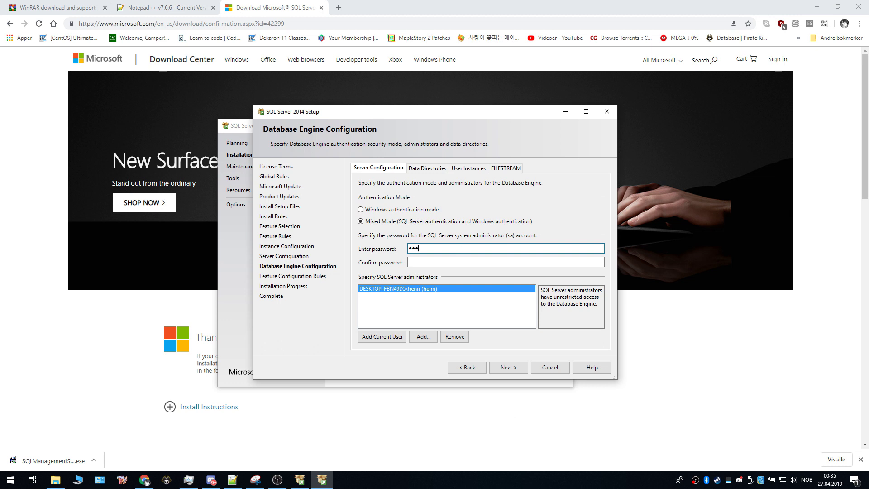
pyautogui.click(456, 261)
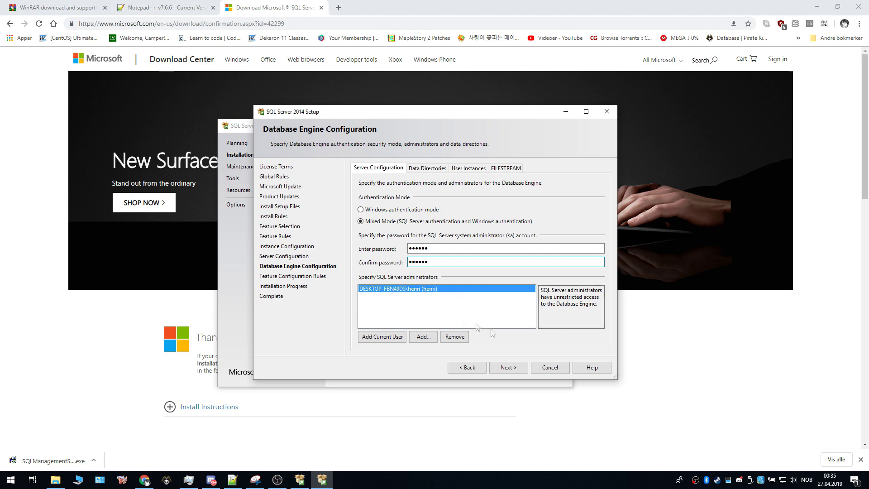
pyautogui.click(512, 368)
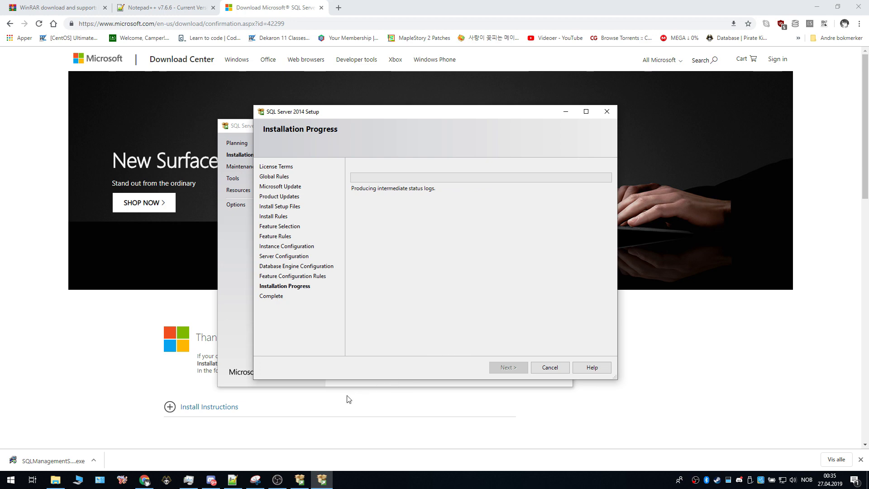
pyautogui.click(55, 480)
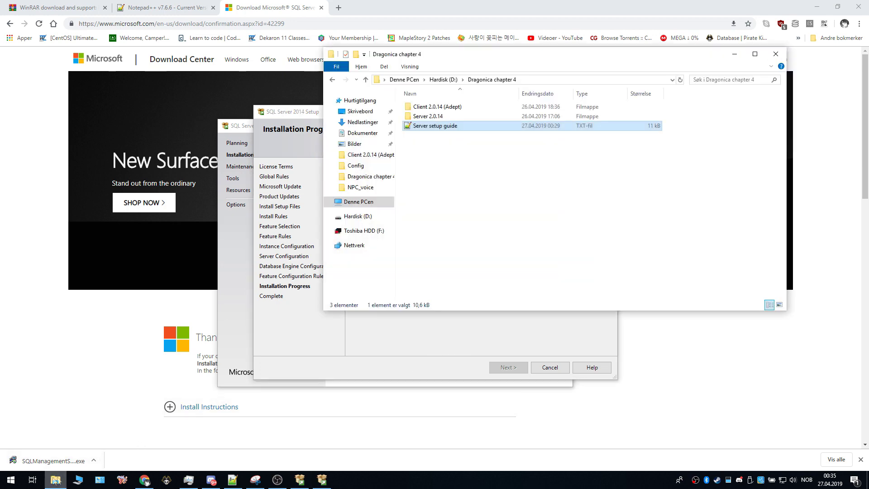
# Step: Maximize Explorer, look into Server 2.0.14 and Client 2.0.14 (Adept), then reopen Dragonica chapter 4
pyautogui.click(754, 57)
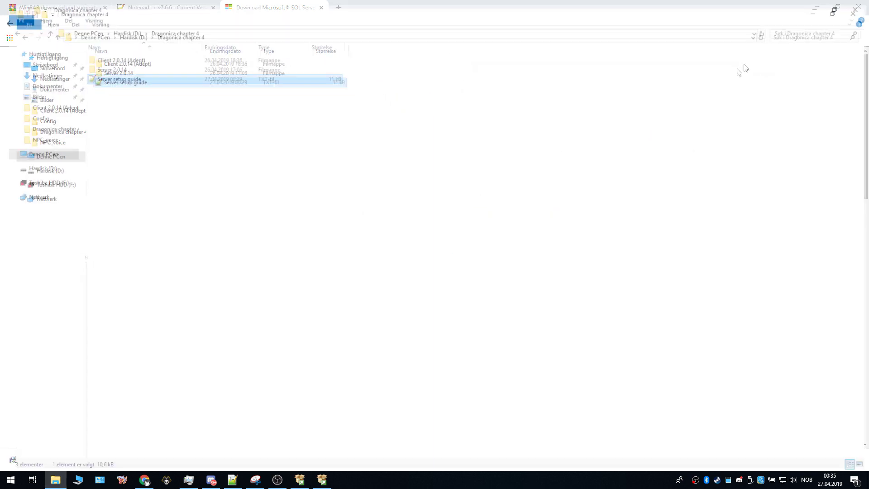
pyautogui.click(317, 176)
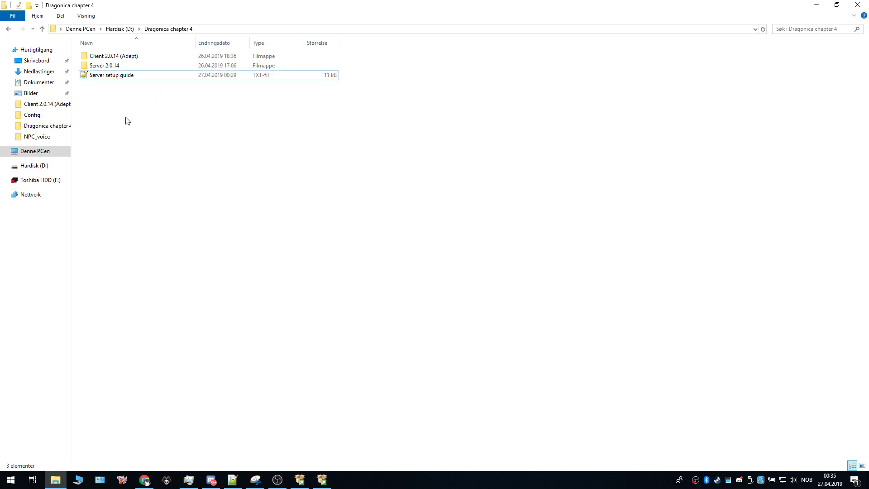
pyautogui.doubleClick(112, 67)
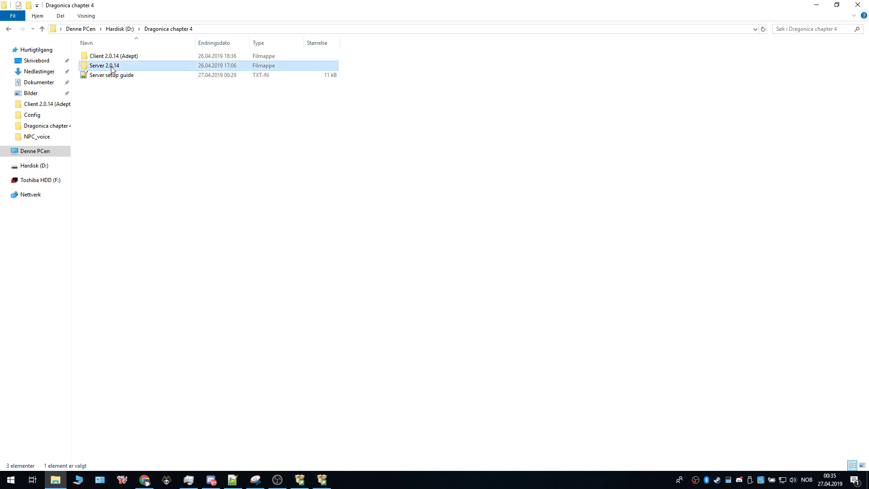
pyautogui.click(8, 28)
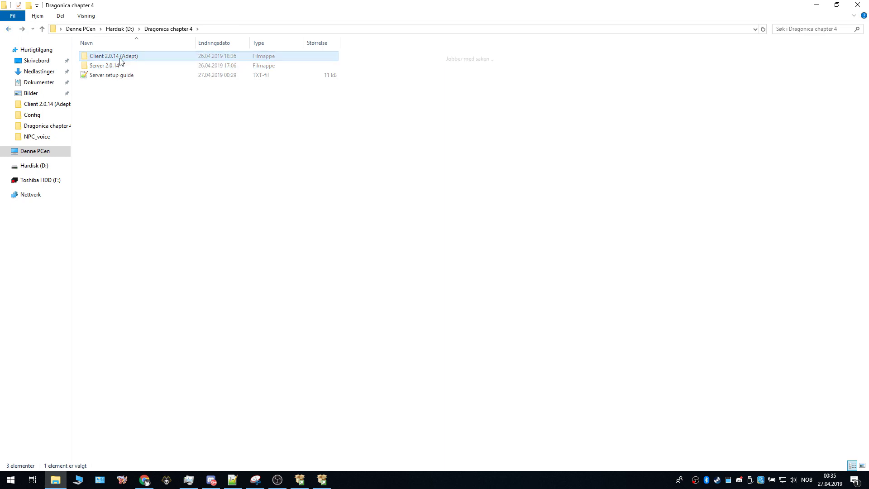
pyautogui.doubleClick(113, 56)
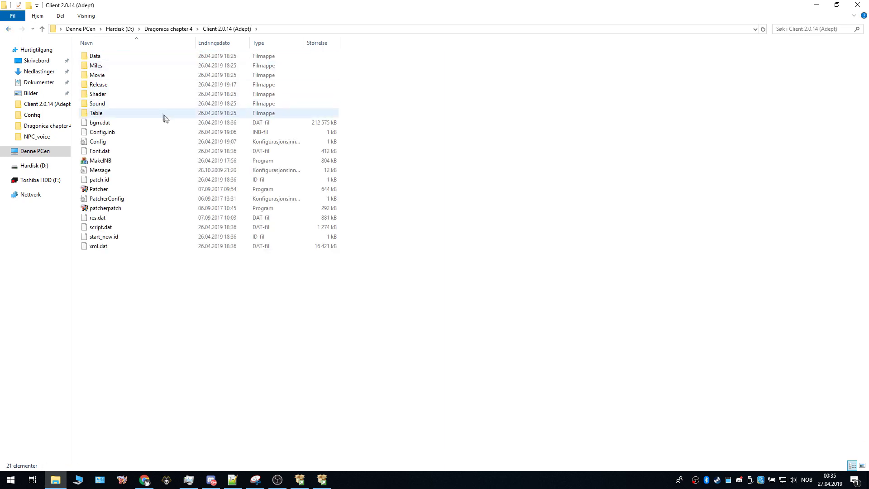
pyautogui.click(8, 29)
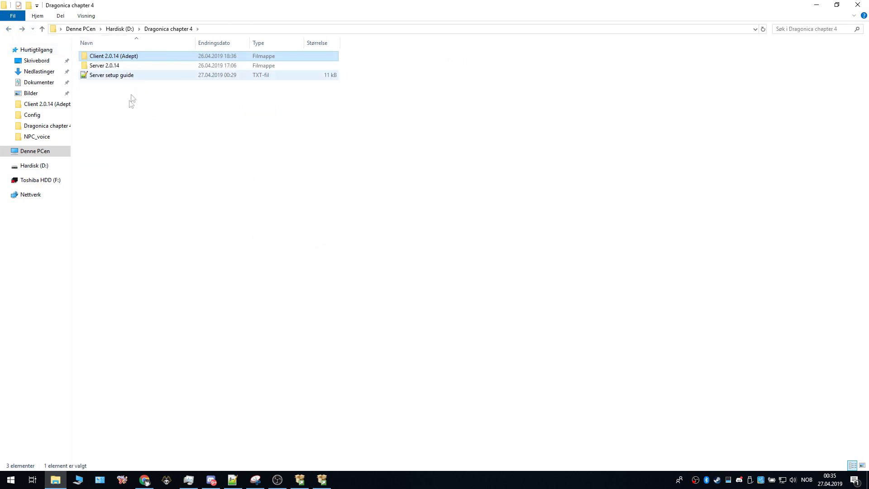
pyautogui.click(9, 30)
pyautogui.doubleClick(147, 136)
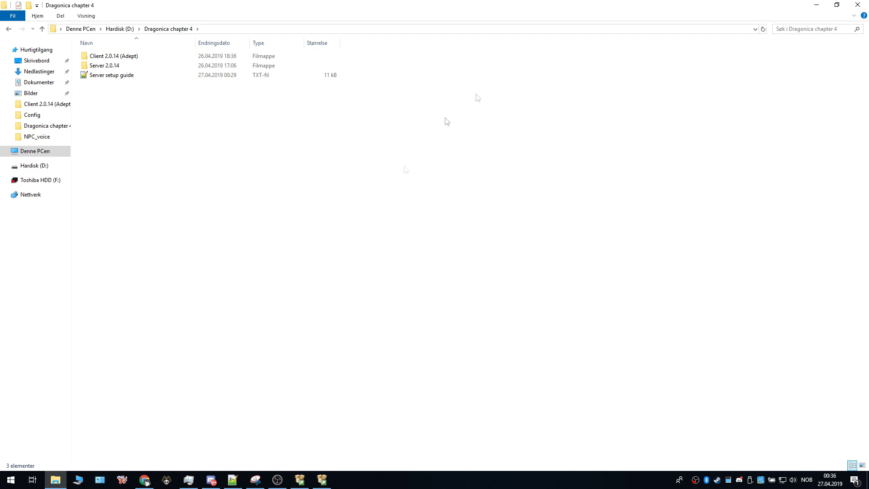
# Step: Check the SQL Server installation progress, close Installation Center, and return to Chrome's thank-you page
pyautogui.click(324, 478)
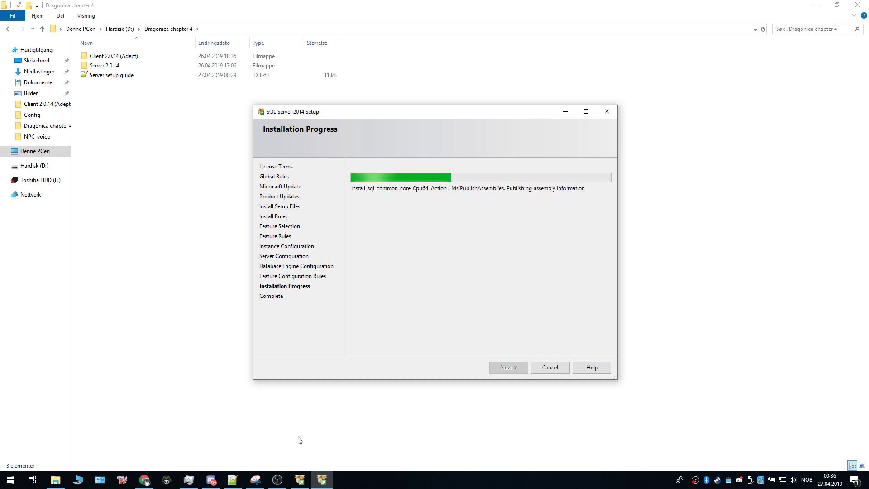
pyautogui.click(304, 479)
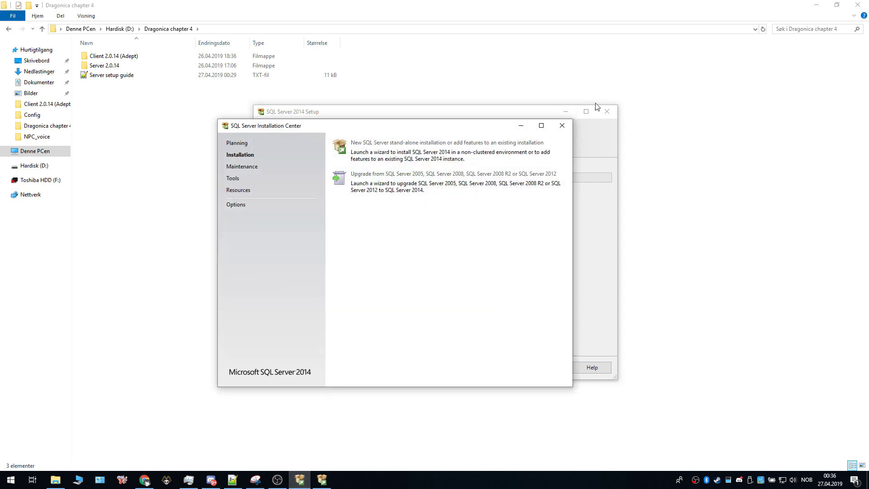
pyautogui.click(562, 127)
pyautogui.click(144, 478)
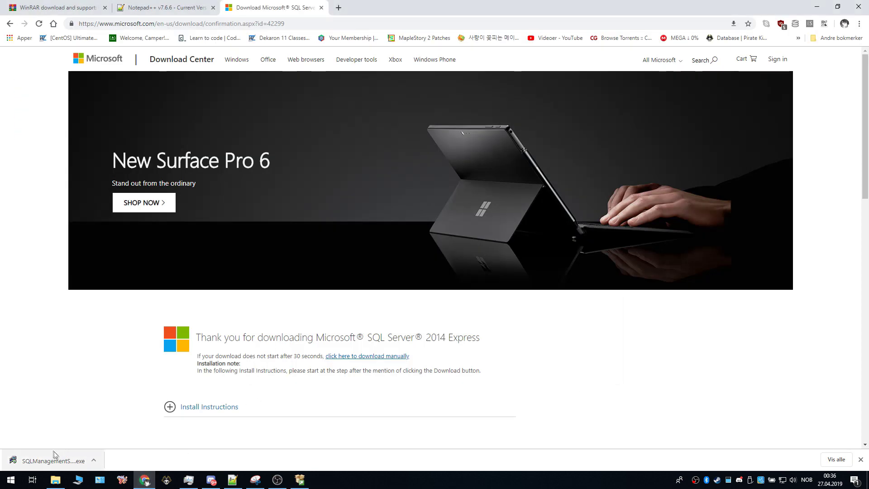
# Step: Run SQLManagementStudio_x64_ENU.exe from Chrome's downloads and extract it to the suggested folder
pyautogui.click(65, 459)
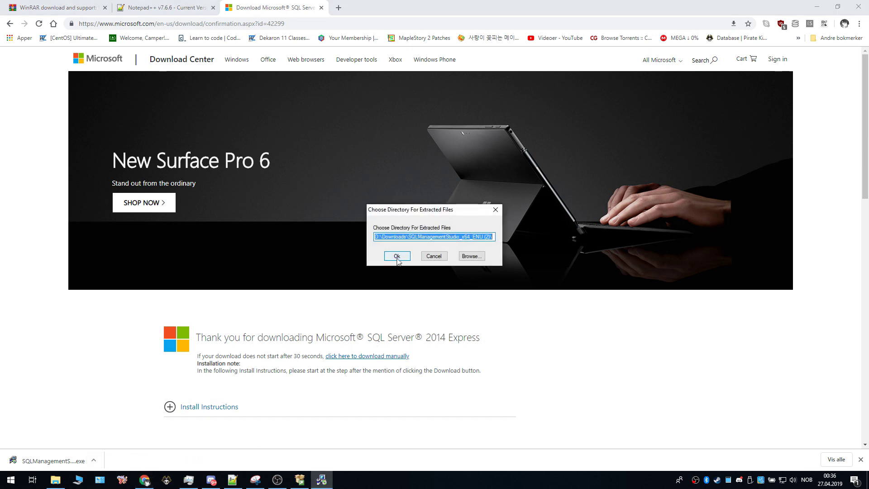
pyautogui.click(396, 256)
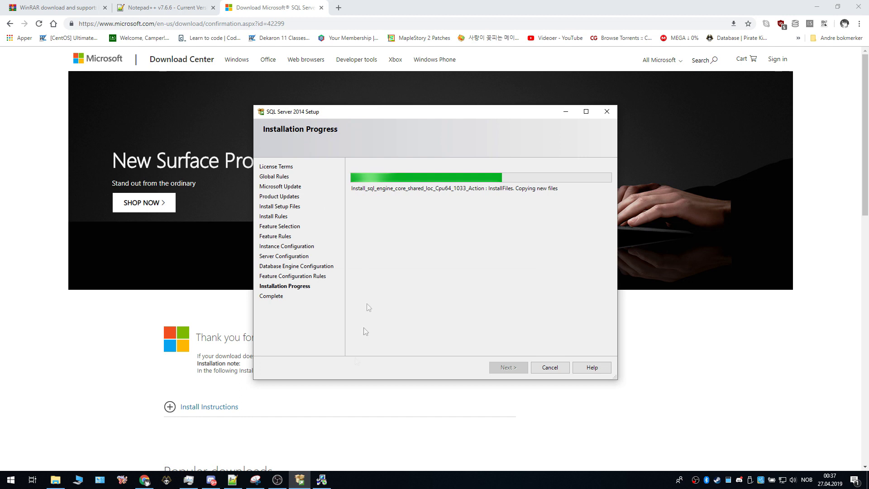
# Step: Move Installation Center aside, confirm every feature shows Succeeded, and close SQL Server 2014 Setup
pyautogui.click(322, 481)
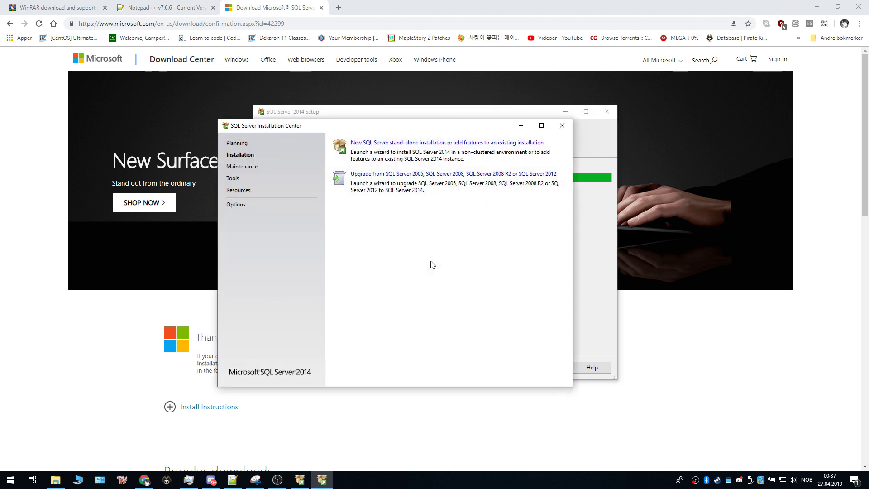
pyautogui.moveTo(392, 126); pyautogui.dragTo(269, 151)
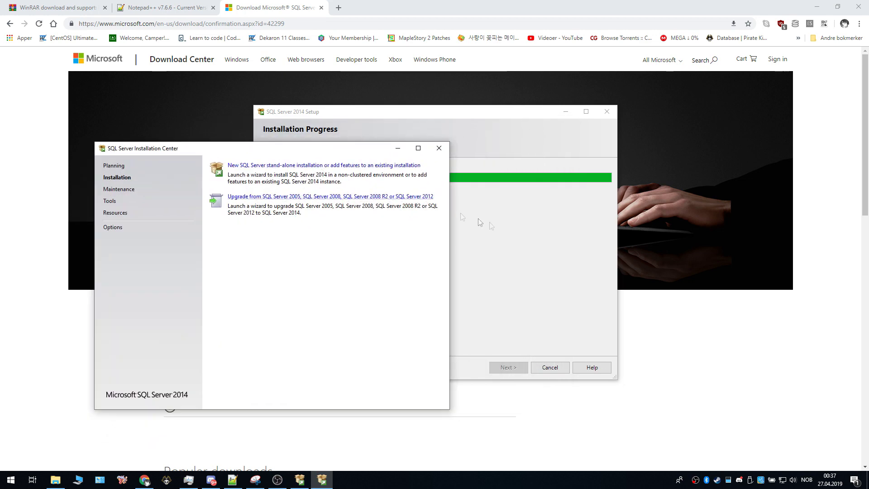
pyautogui.click(510, 236)
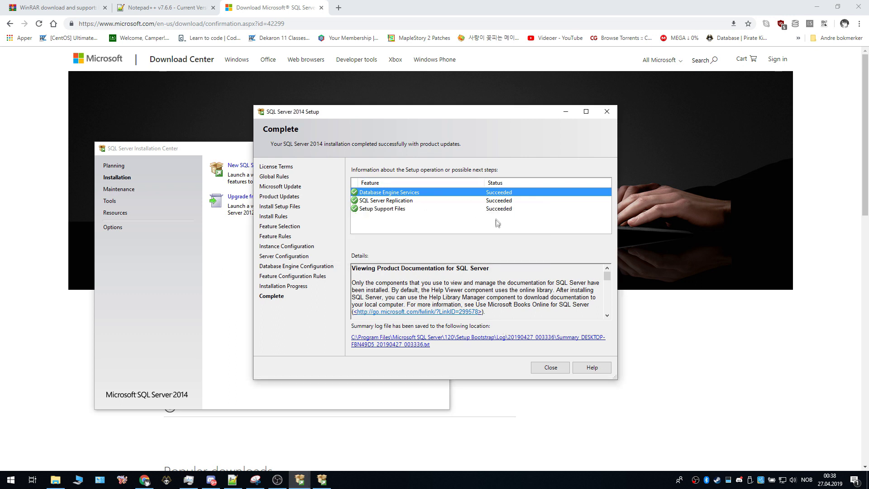
pyautogui.click(551, 368)
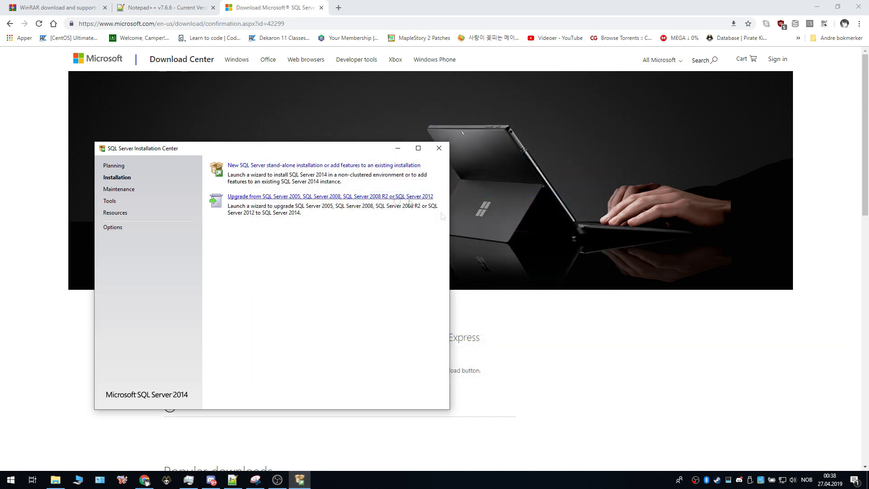
# Step: Start a new stand-alone SQL Server 2014 setup that adds features to the existing MSSQLSERVER instance
pyautogui.moveTo(318, 152); pyautogui.dragTo(475, 92)
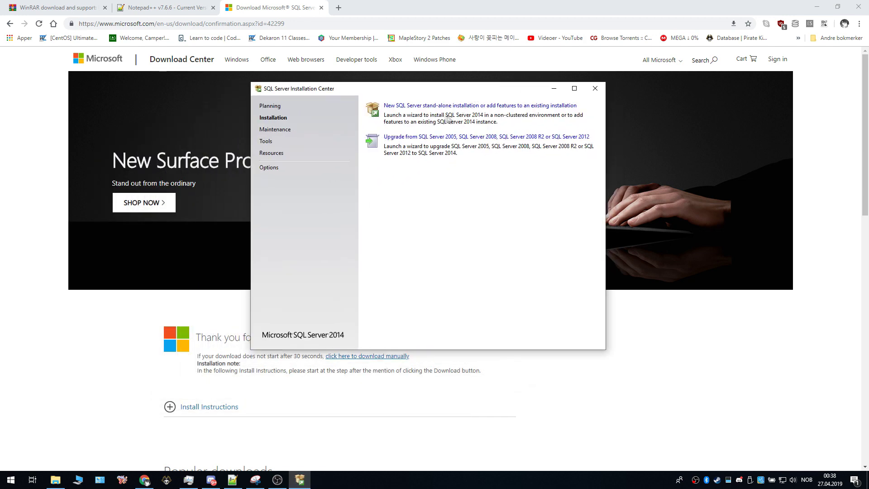
pyautogui.click(422, 105)
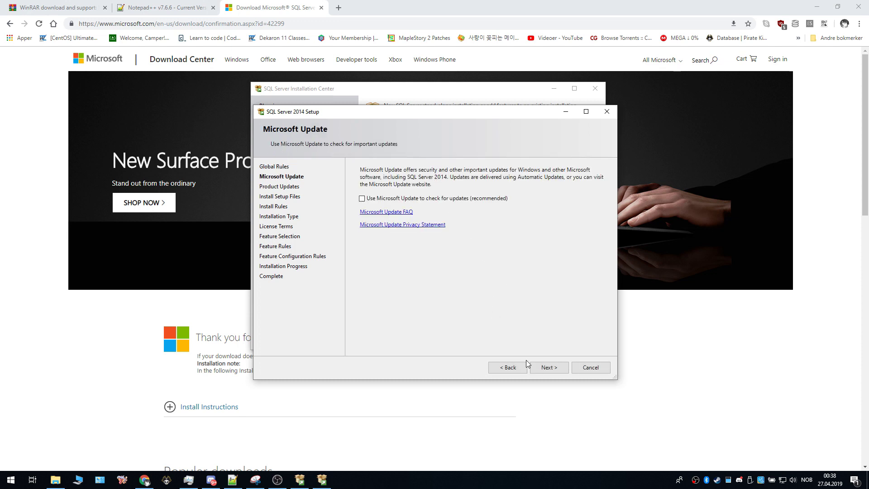
pyautogui.click(544, 368)
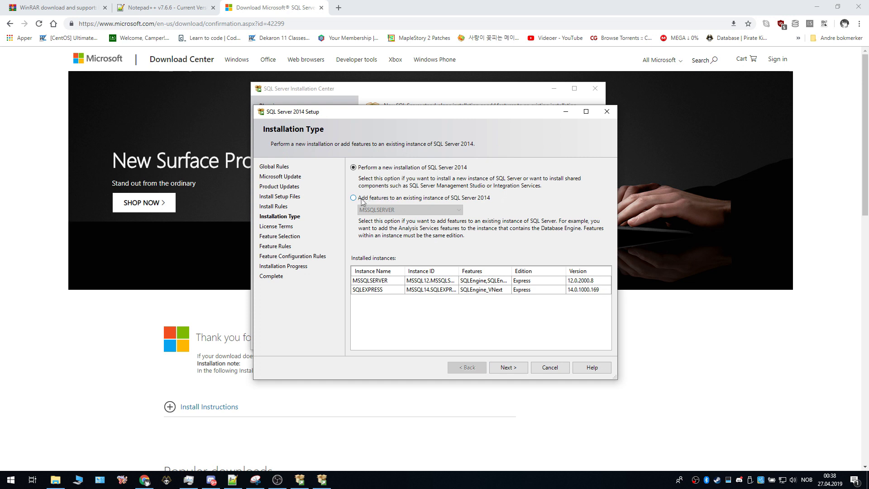
pyautogui.click(414, 198)
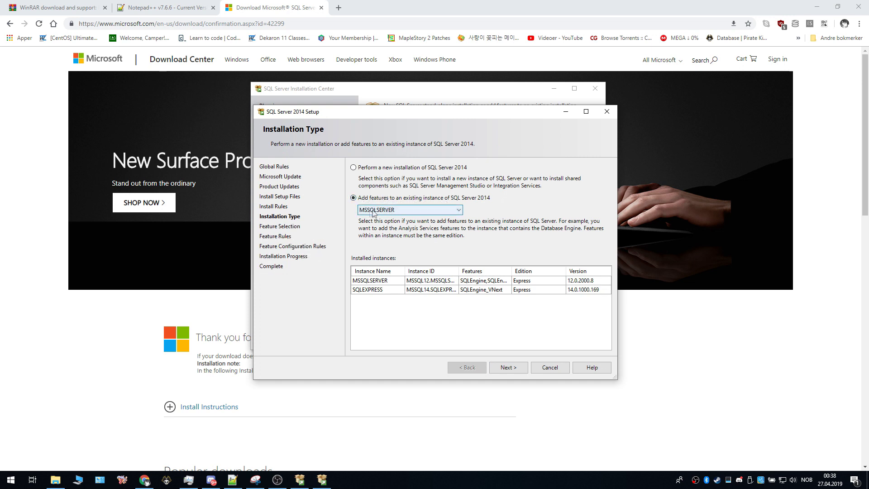
pyautogui.click(510, 368)
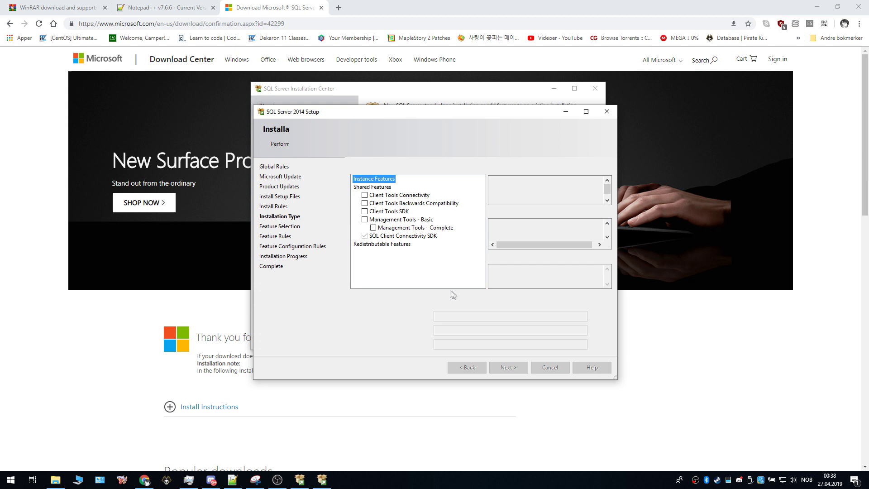
# Step: Select Management Tools - Complete and begin installing it, returning to the Chrome download page
pyautogui.click(373, 227)
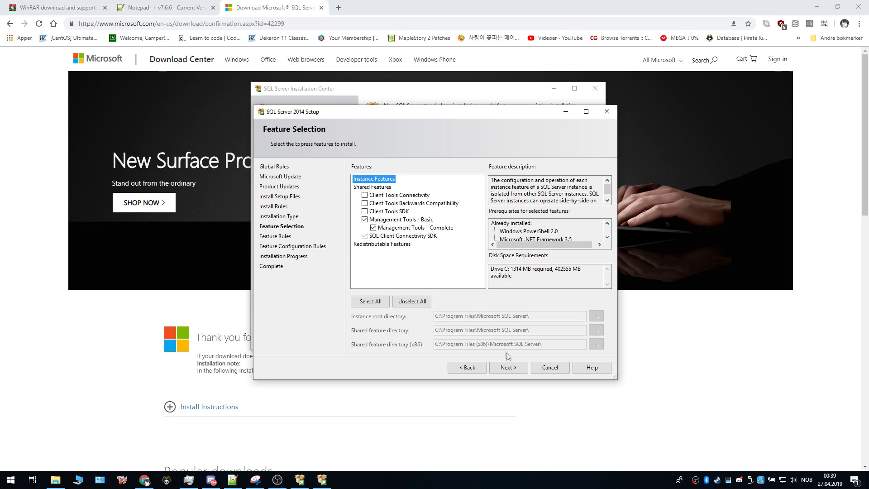
pyautogui.click(508, 366)
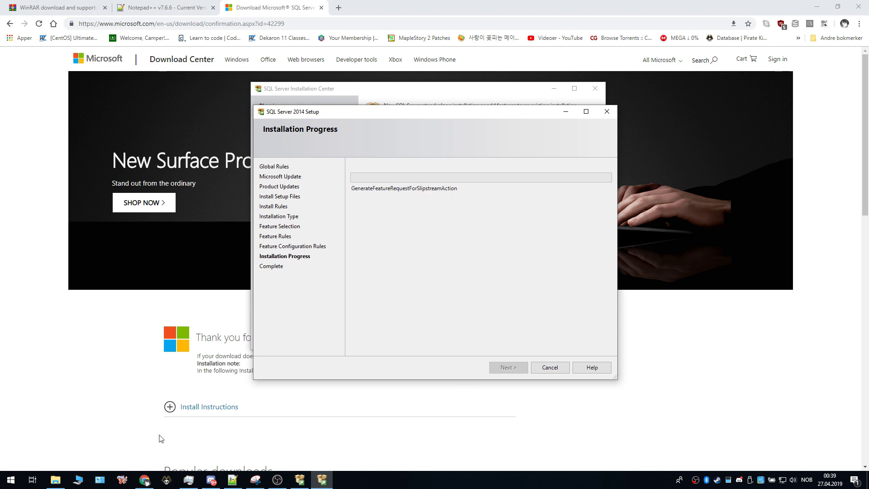
pyautogui.click(129, 439)
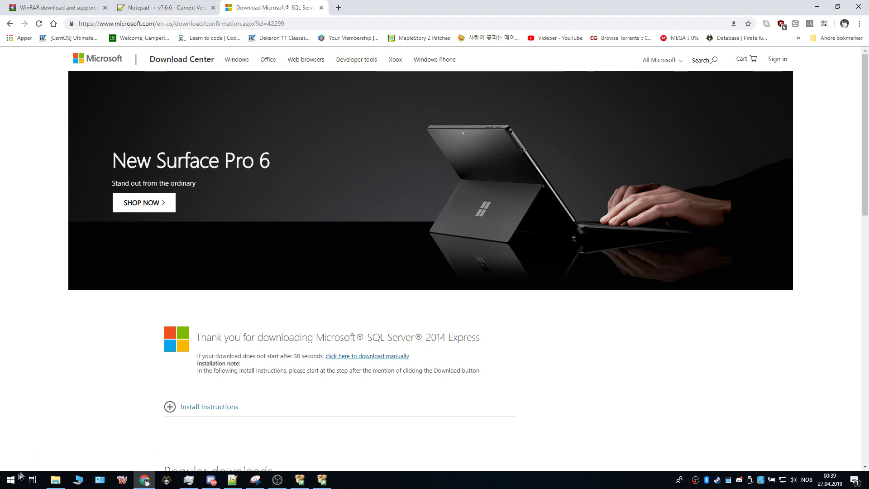
# Step: Open Device Manager and the properties of the Realtek PCIe GBE Family Controller under Nettverkskort
pyautogui.click(15, 478)
pyautogui.write('devi')
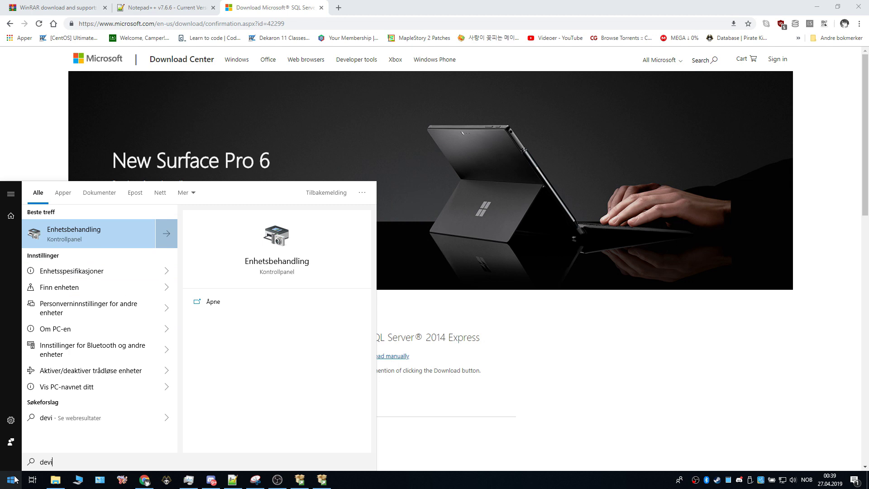
pyautogui.click(71, 235)
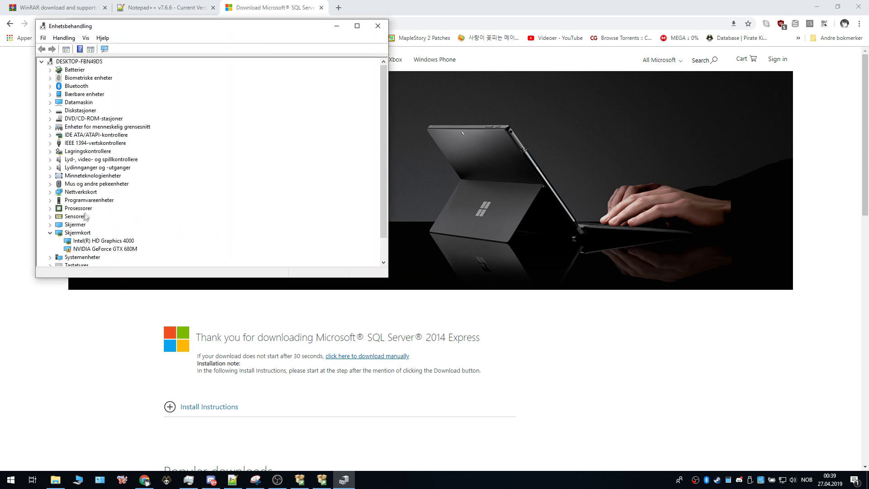
pyautogui.click(50, 193)
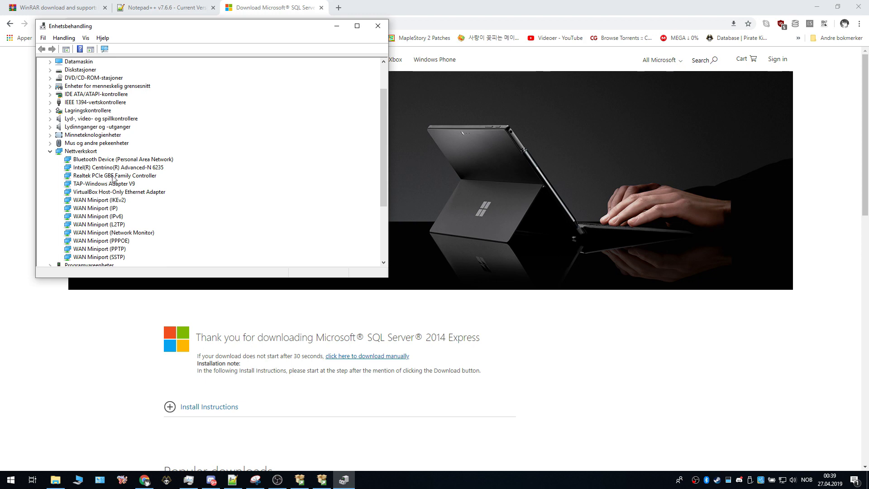
pyautogui.click(83, 176)
pyautogui.rightClick(83, 177)
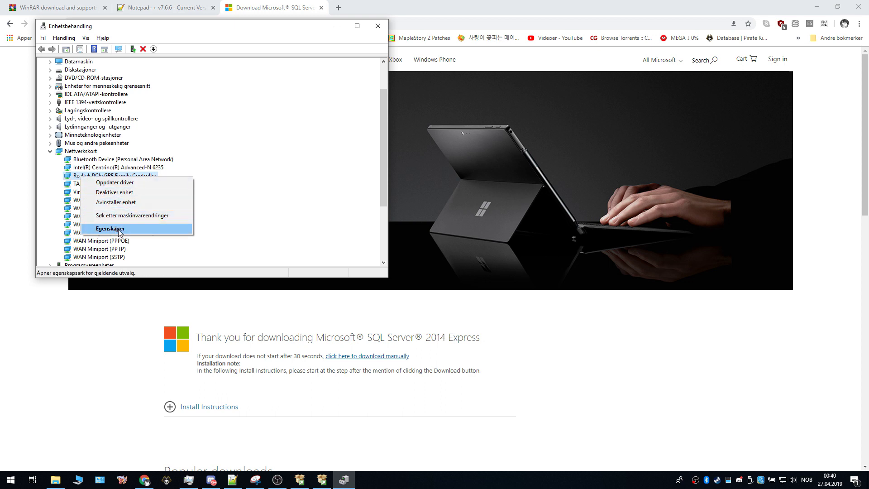
pyautogui.click(120, 231)
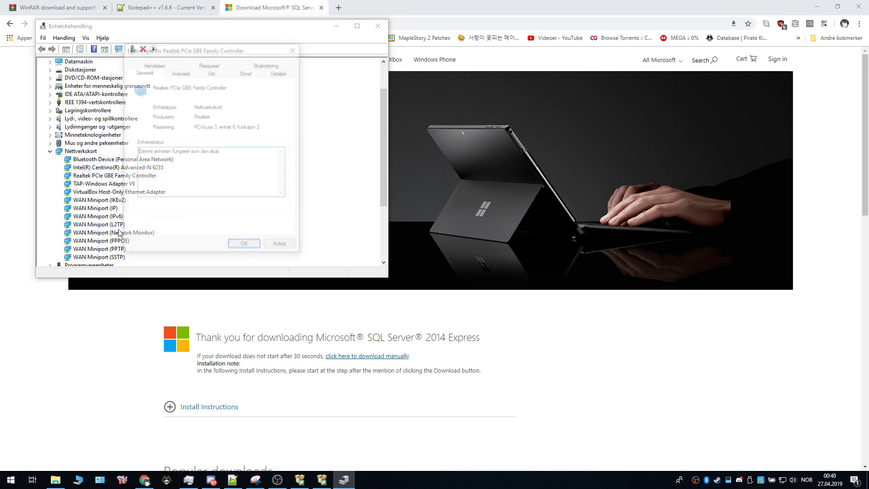
# Step: Select the adapter's Advanced Network Address value, then close the properties and minimise Device Manager
pyautogui.click(176, 75)
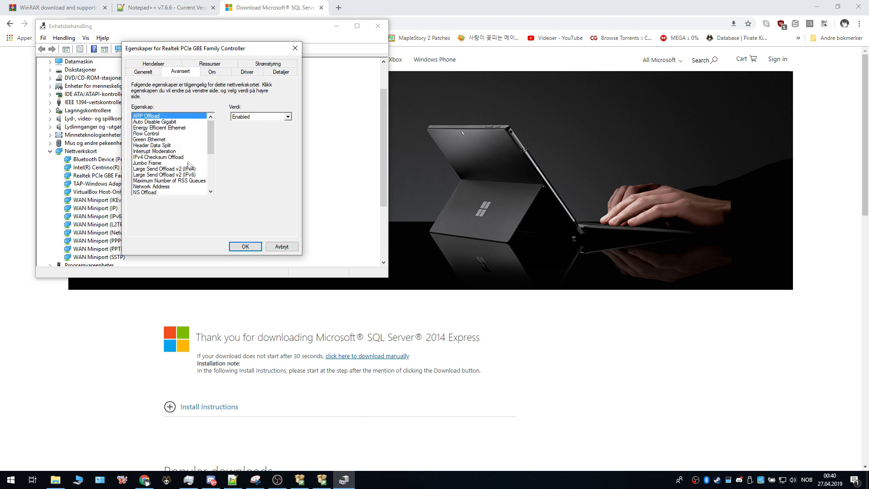
pyautogui.click(142, 187)
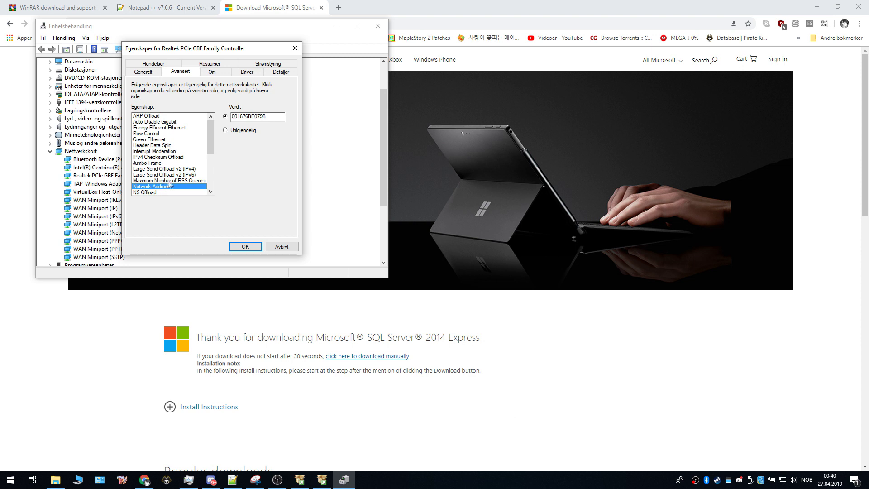
pyautogui.moveTo(270, 118); pyautogui.dragTo(227, 118)
pyautogui.click(271, 118)
pyautogui.moveTo(274, 116); pyautogui.dragTo(228, 117)
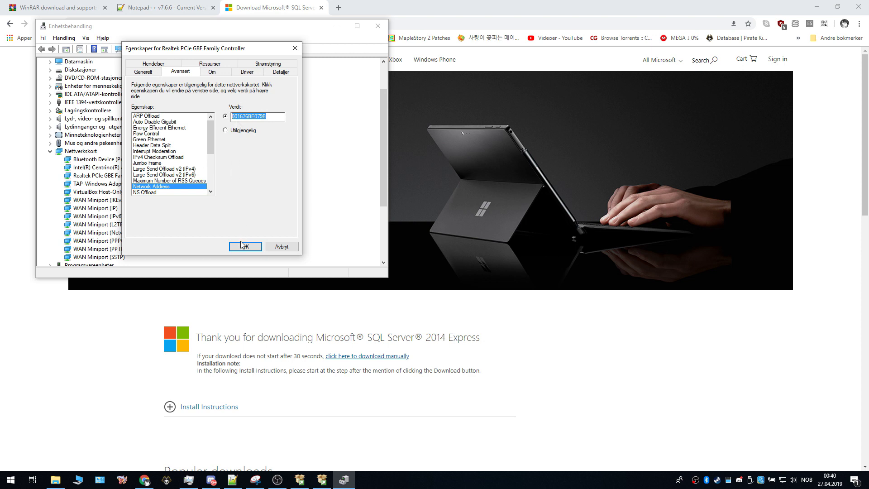
pyautogui.click(243, 246)
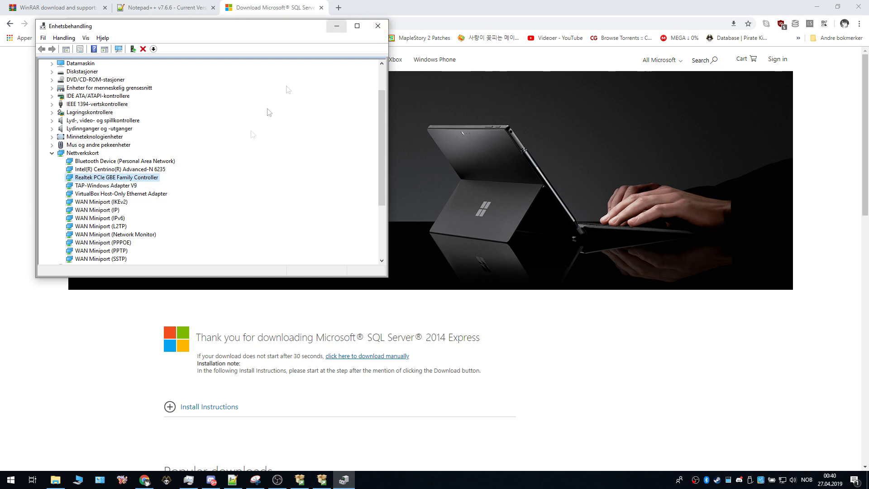
pyautogui.click(335, 27)
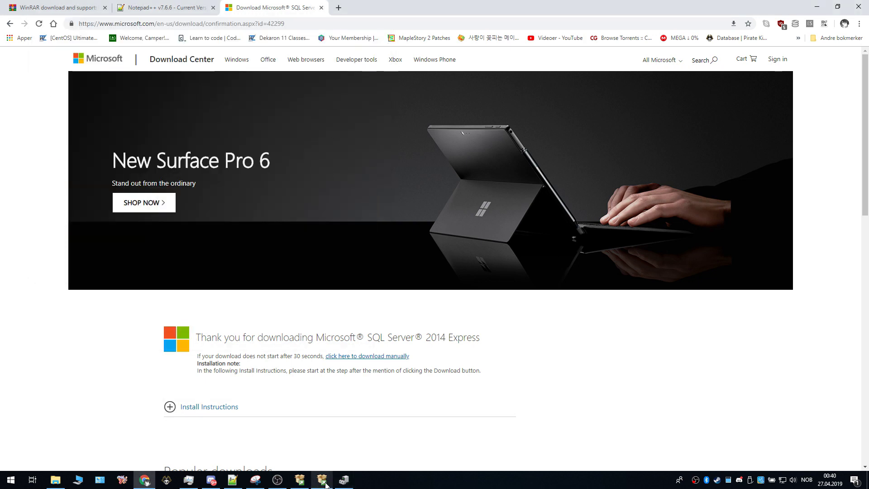
# Step: Close SQL Server 2014 Setup once Management Tools - Complete and Basic both report Succeeded
pyautogui.click(323, 481)
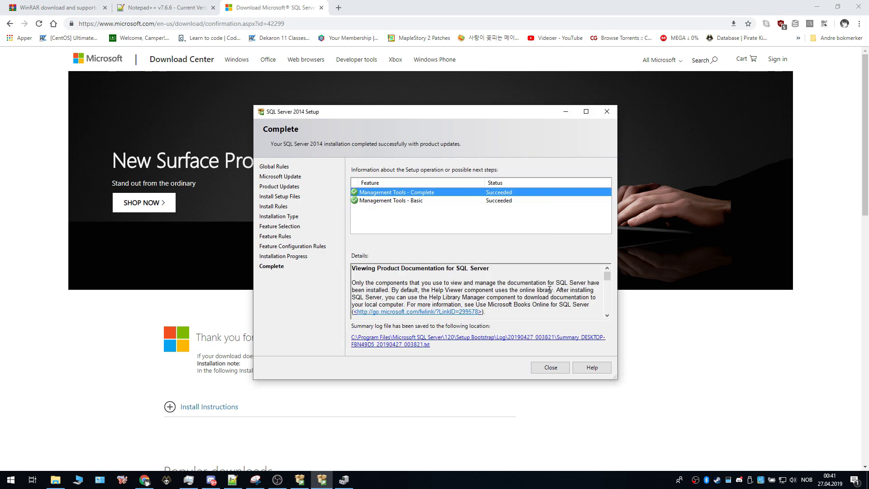
pyautogui.click(551, 368)
# Step: Launch SQL Server 2014 Management Studio and connect to DESKTOP-FBN49D5 using Windows Authentication
pyautogui.click(10, 481)
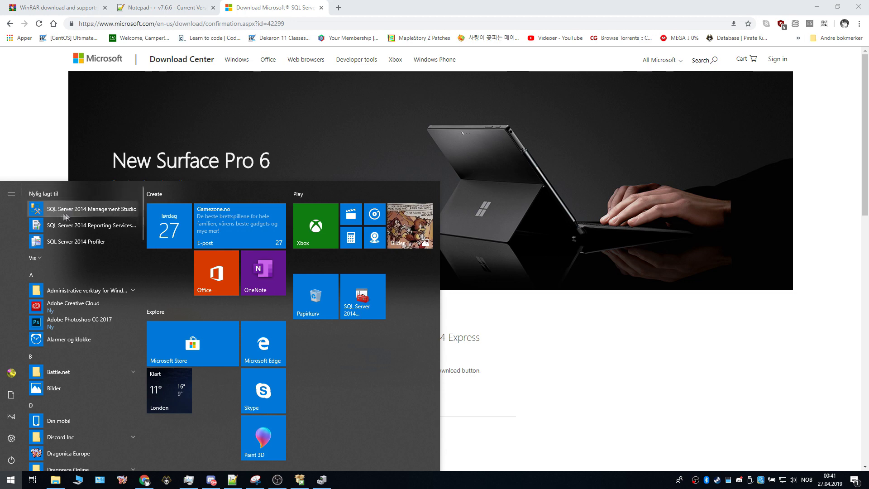
pyautogui.click(101, 210)
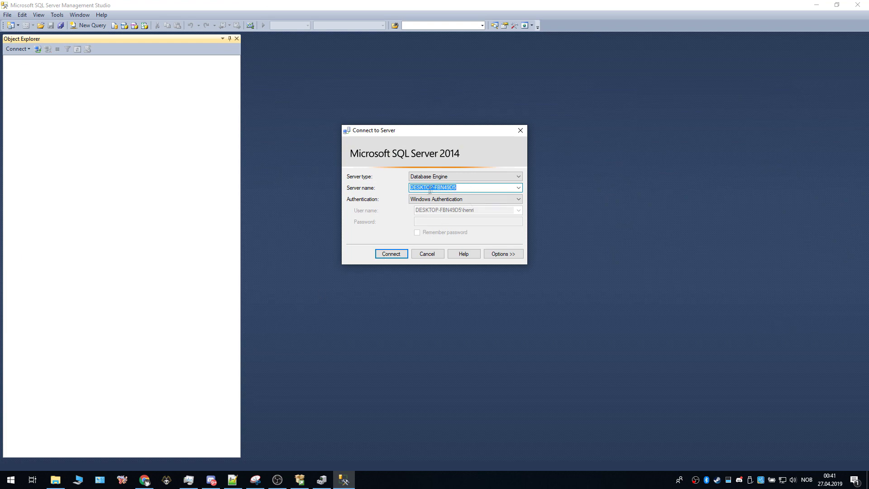
pyautogui.click(461, 186)
pyautogui.moveTo(462, 187); pyautogui.dragTo(413, 190)
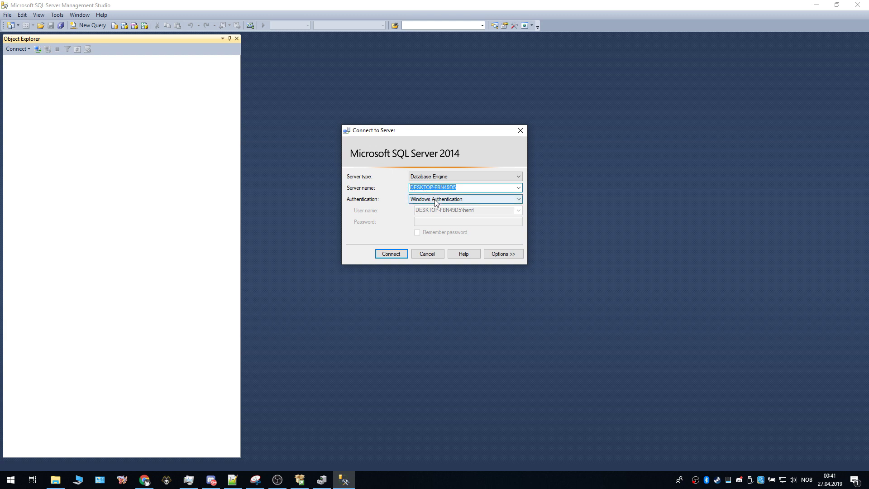
pyautogui.click(394, 254)
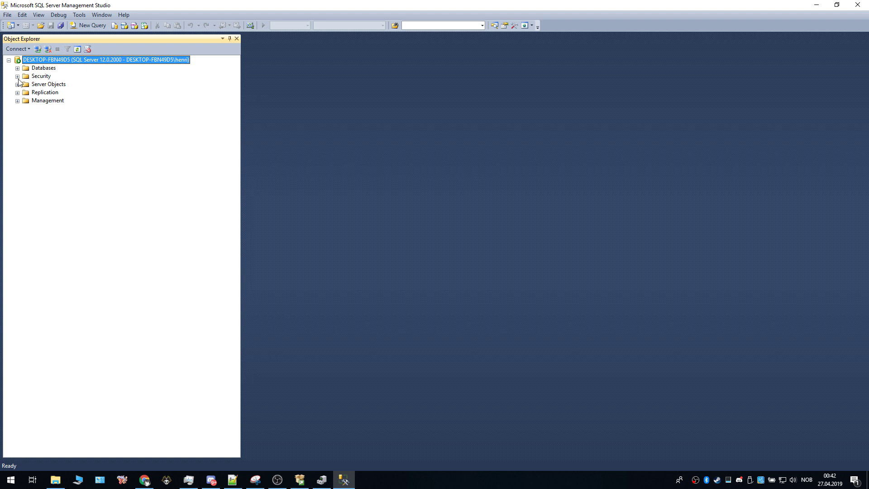
# Step: Start a new login under Security > Logins using SQL Server authentication
pyautogui.click(17, 76)
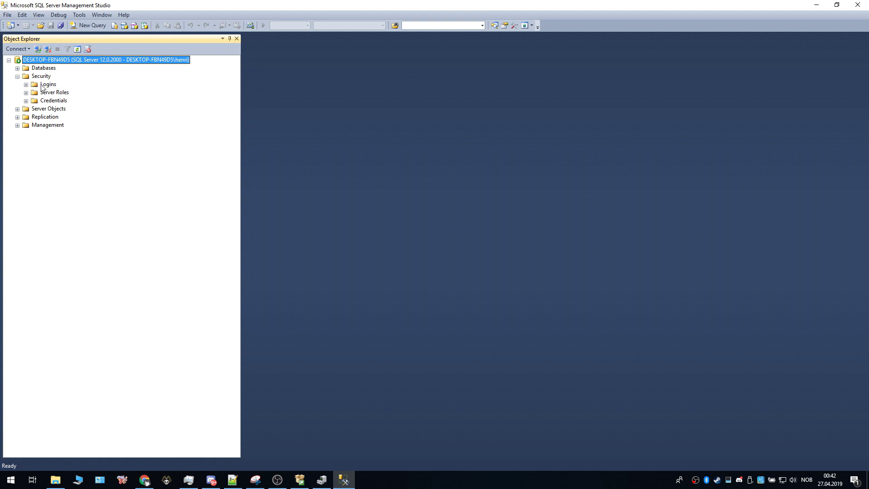
pyautogui.rightClick(43, 85)
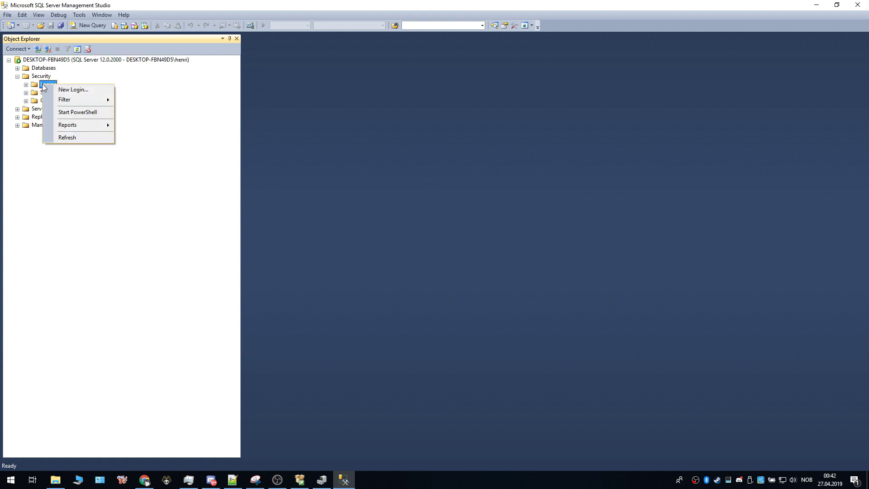
pyautogui.click(65, 89)
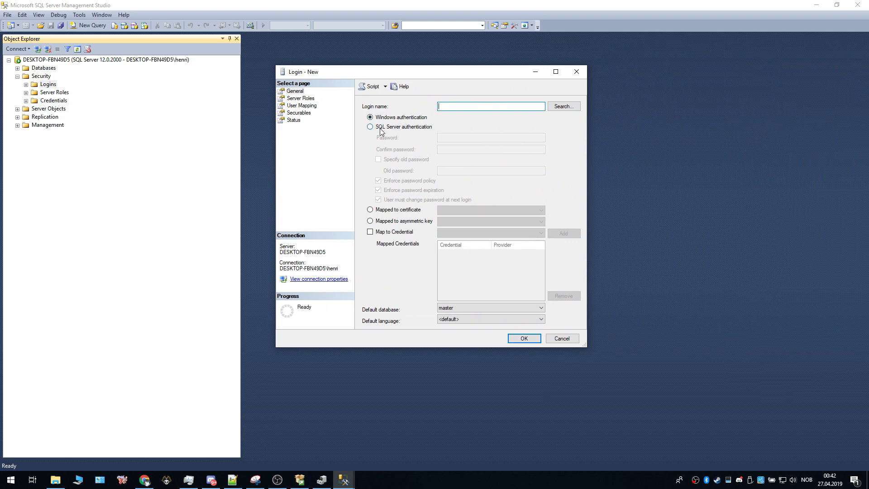
pyautogui.click(379, 128)
# Step: Enter login name dragonicatutorials with a confirmed password and untick Enforce password policy
pyautogui.click(449, 108)
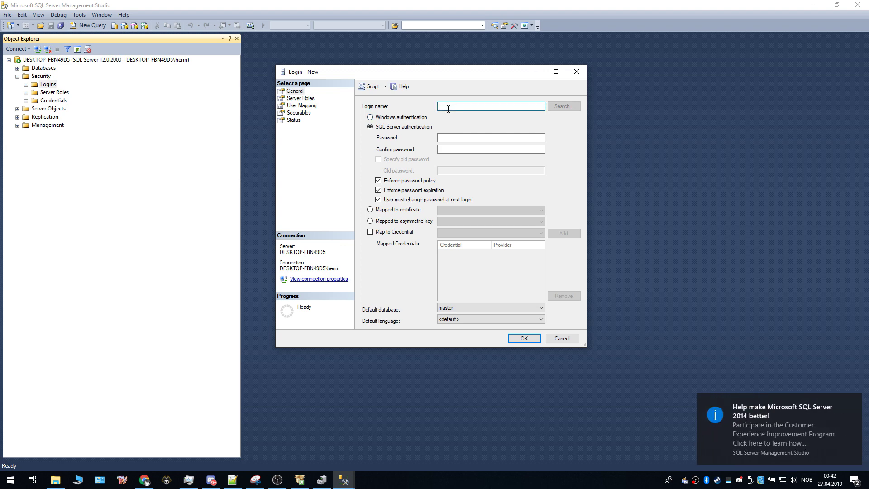
pyautogui.write('tutorials')
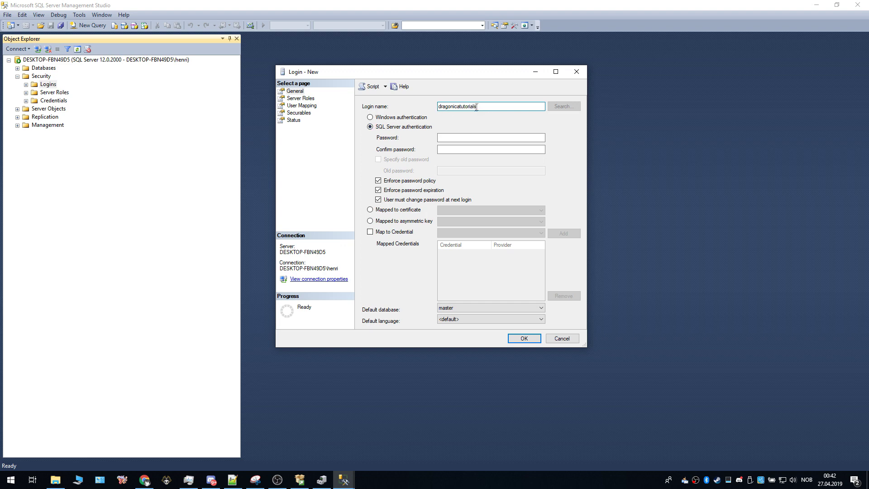
pyautogui.click(451, 139)
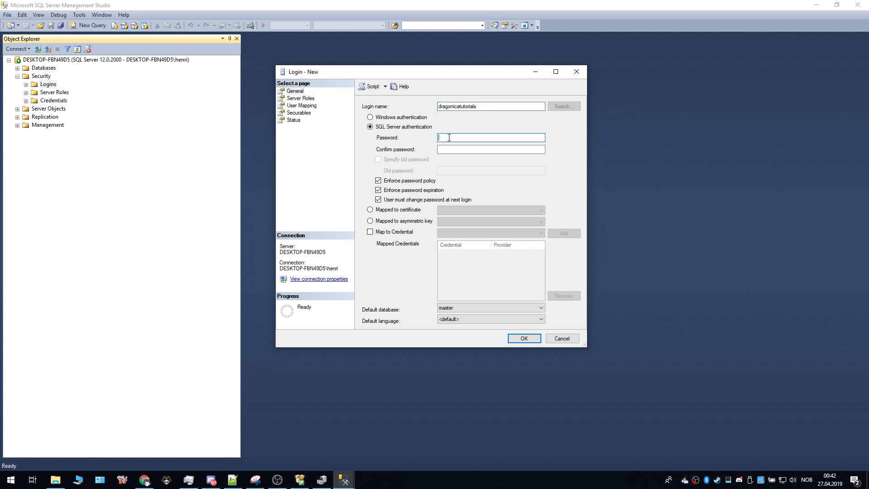
pyautogui.click(461, 146)
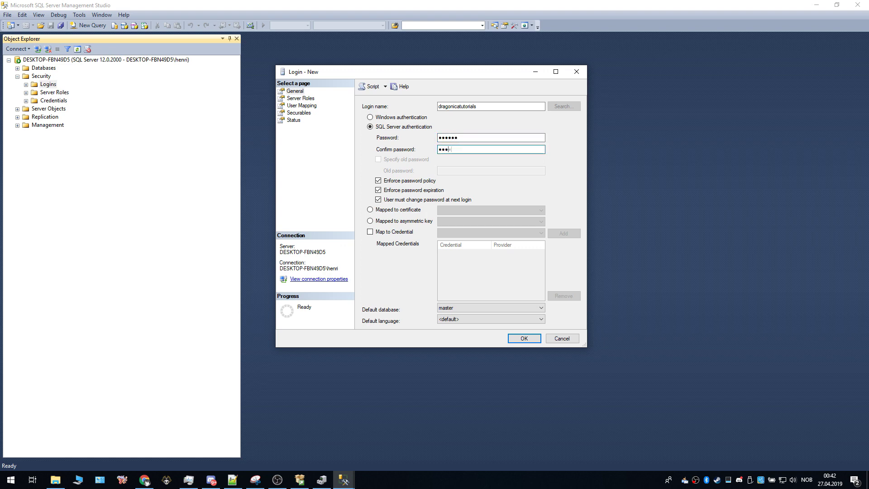
pyautogui.moveTo(478, 106); pyautogui.dragTo(430, 106)
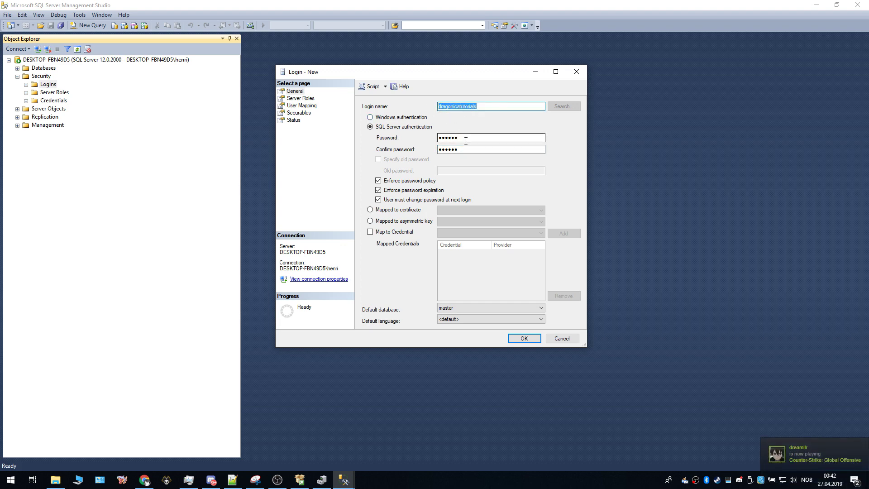
pyautogui.click(484, 109)
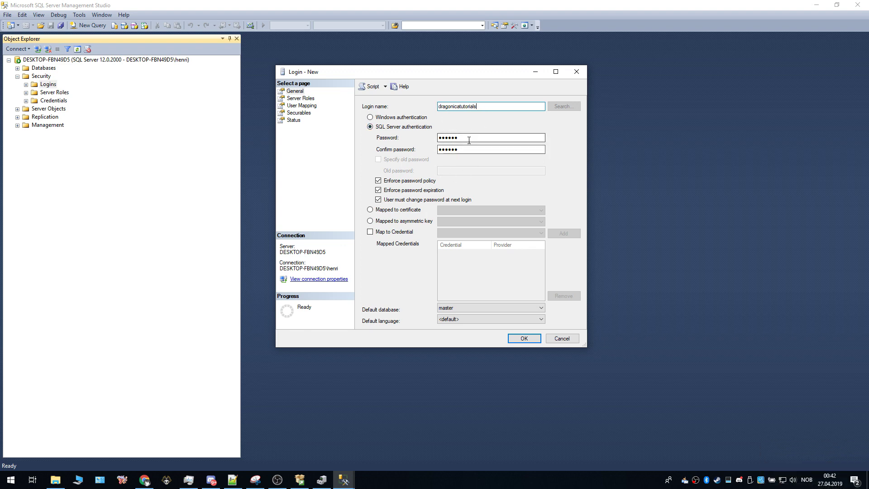
pyautogui.click(379, 181)
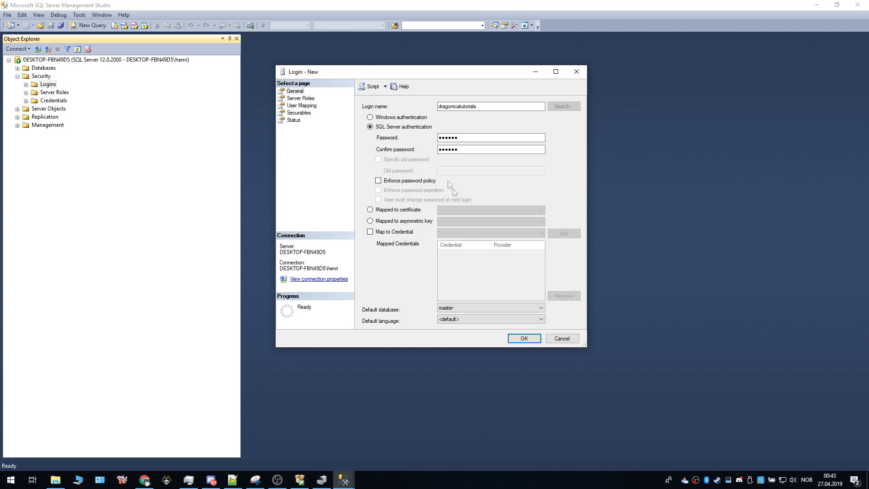
# Step: Create the new login and show it under Security > Logins
pyautogui.click(517, 338)
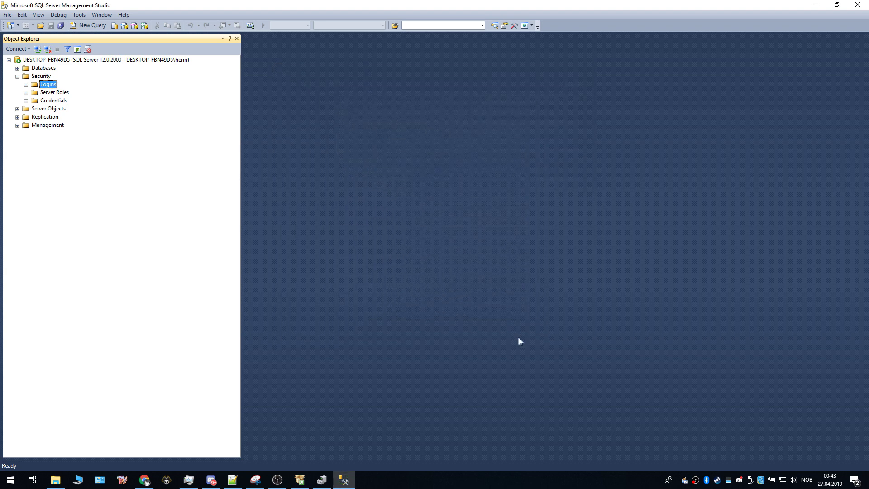
pyautogui.click(26, 84)
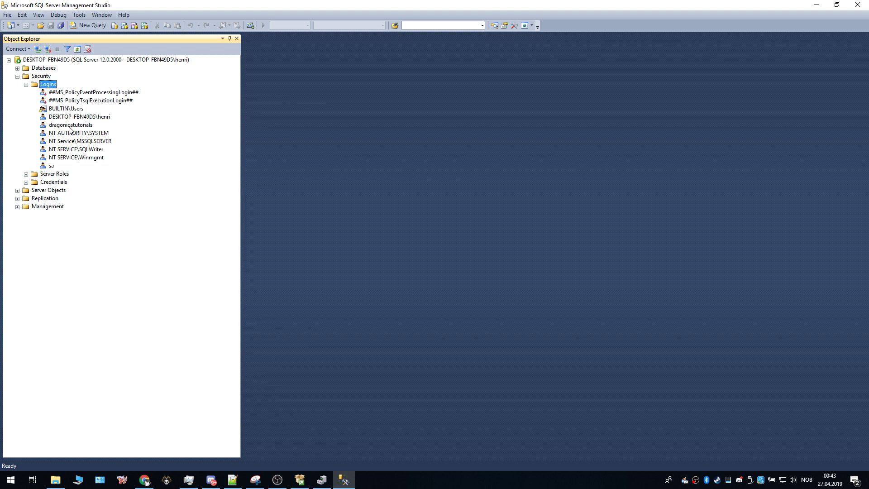
pyautogui.click(3, 18)
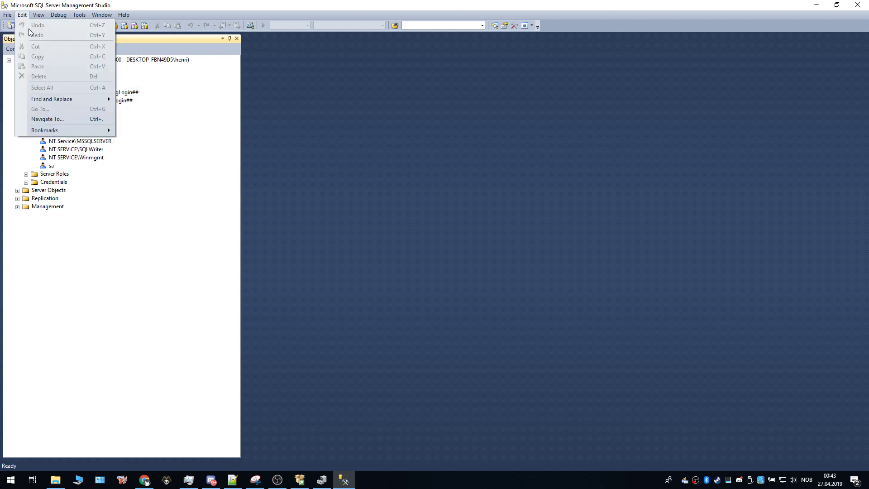
# Step: Reconnect Object Explorer with SQL Server Authentication using the new login and its password
pyautogui.click(20, 34)
pyautogui.click(8, 14)
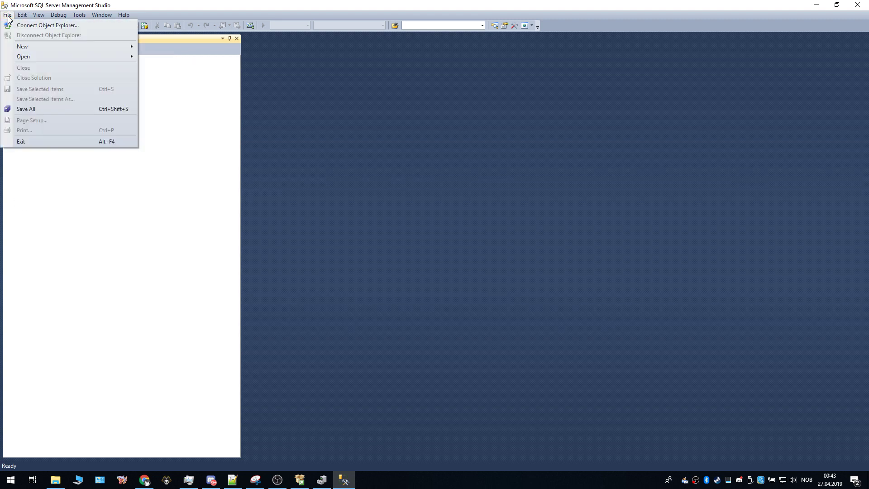
pyautogui.click(36, 23)
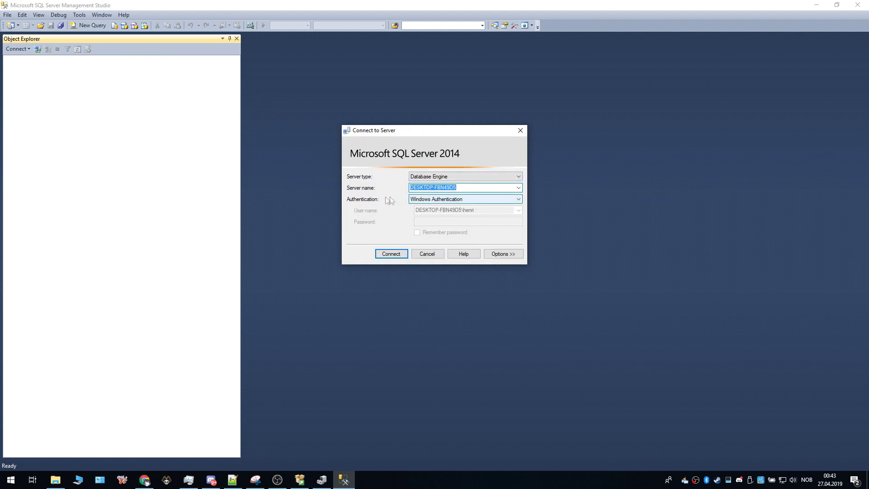
pyautogui.click(430, 201)
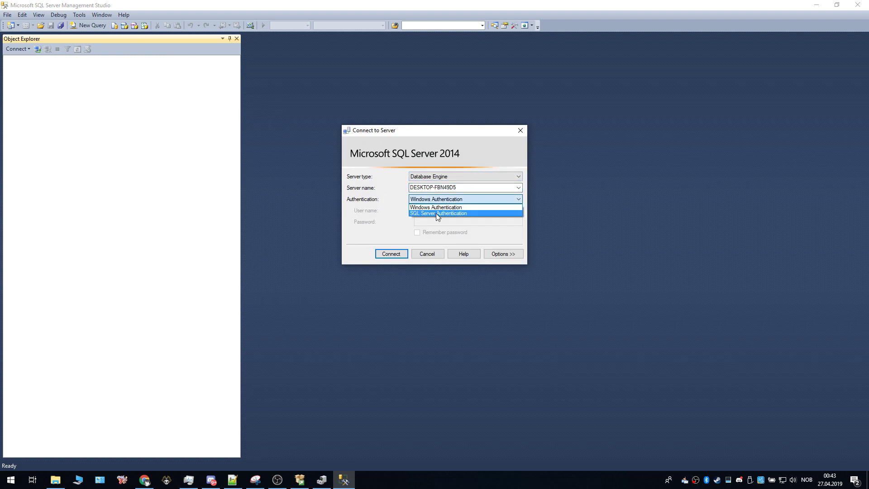
pyautogui.click(436, 214)
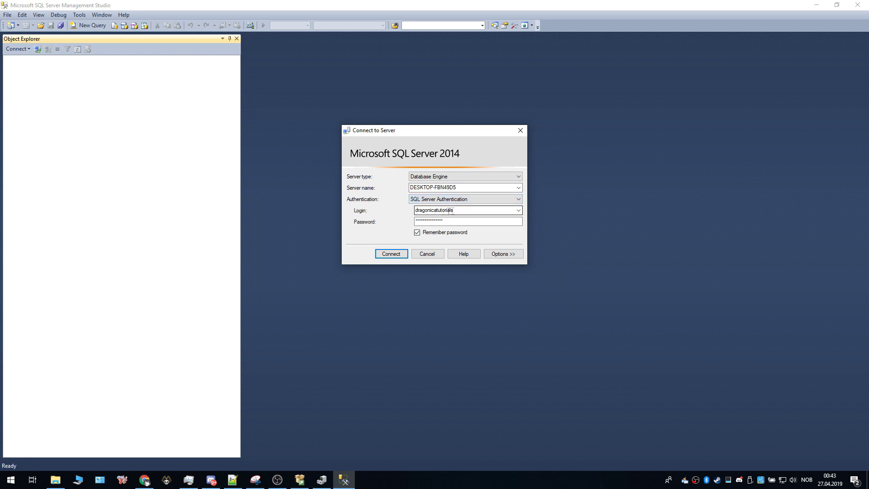
pyautogui.moveTo(460, 220); pyautogui.dragTo(374, 221)
pyautogui.write('*')
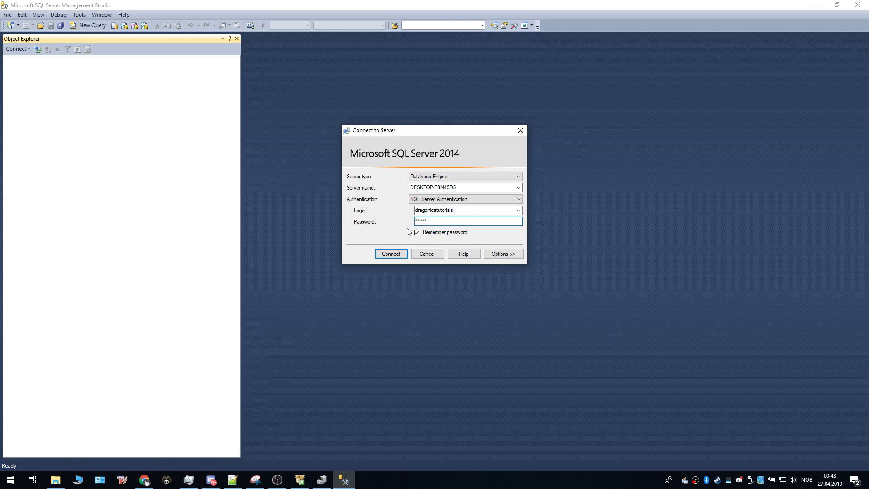
pyautogui.click(398, 257)
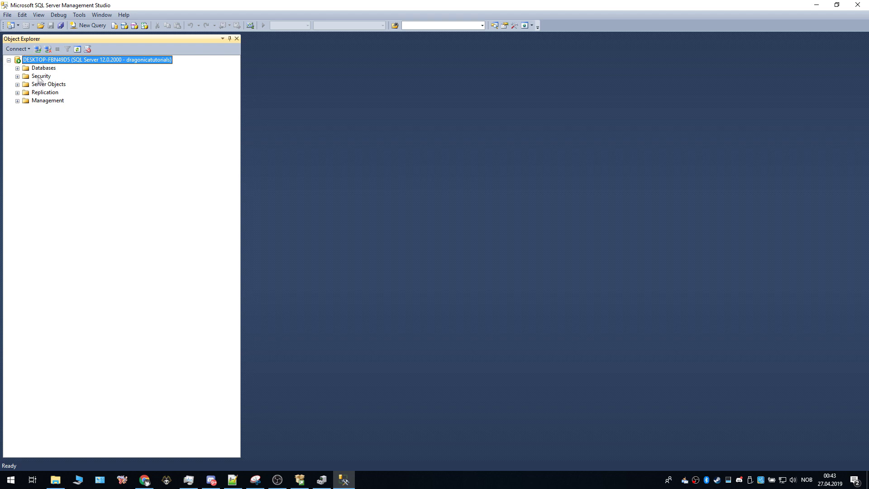
# Step: Reconnect Object Explorer with Windows Authentication and expand Databases, showing only System Databases
pyautogui.click(7, 15)
pyautogui.click(19, 36)
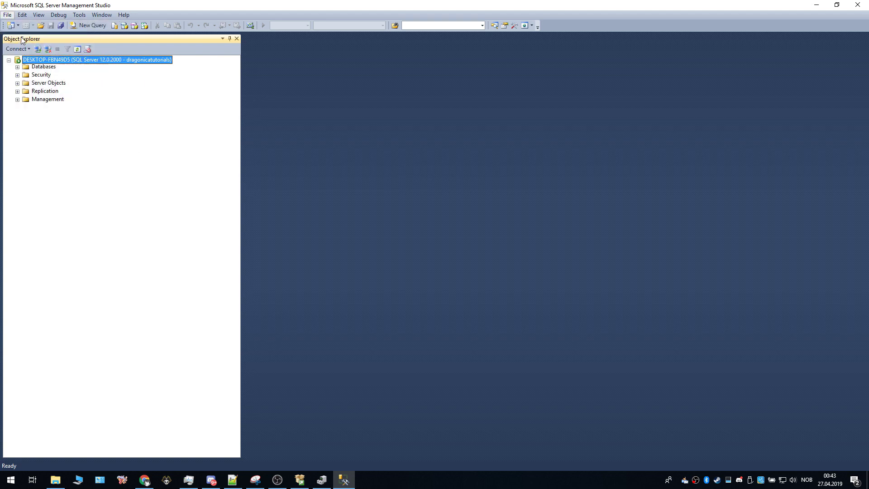
pyautogui.click(7, 14)
pyautogui.click(453, 200)
pyautogui.click(448, 207)
pyautogui.click(460, 199)
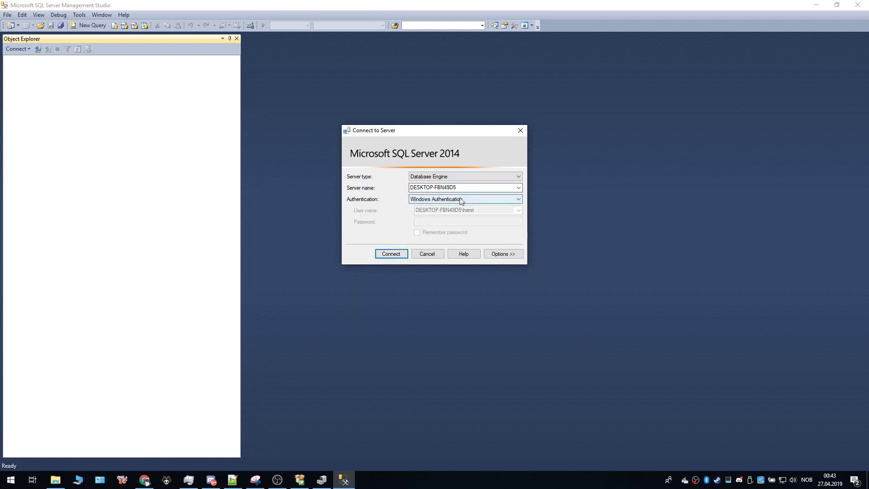
pyautogui.click(426, 226)
pyautogui.click(391, 254)
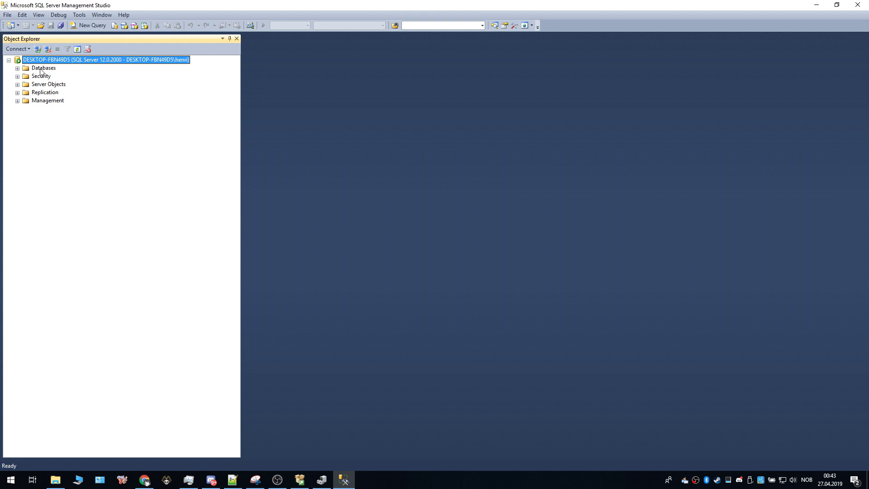
pyautogui.click(17, 69)
# Step: Start a Restore Database from a Device source and add a backup file
pyautogui.click(17, 68)
pyautogui.rightClick(37, 68)
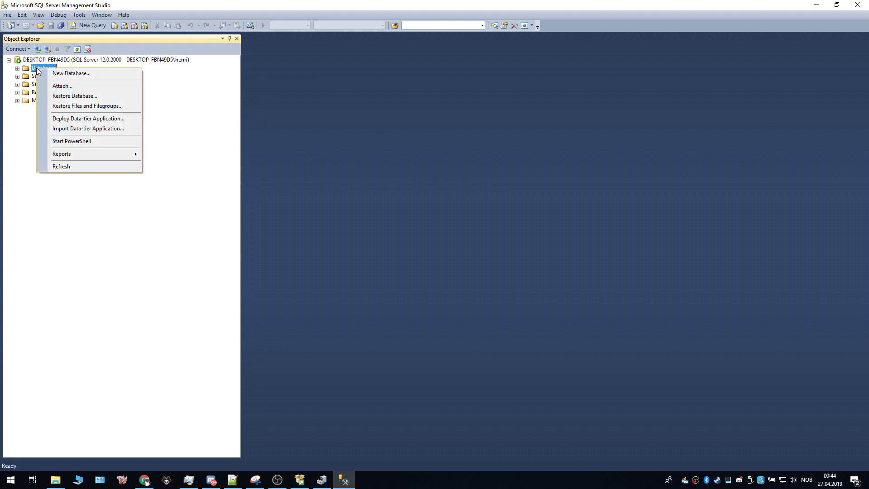
pyautogui.click(75, 96)
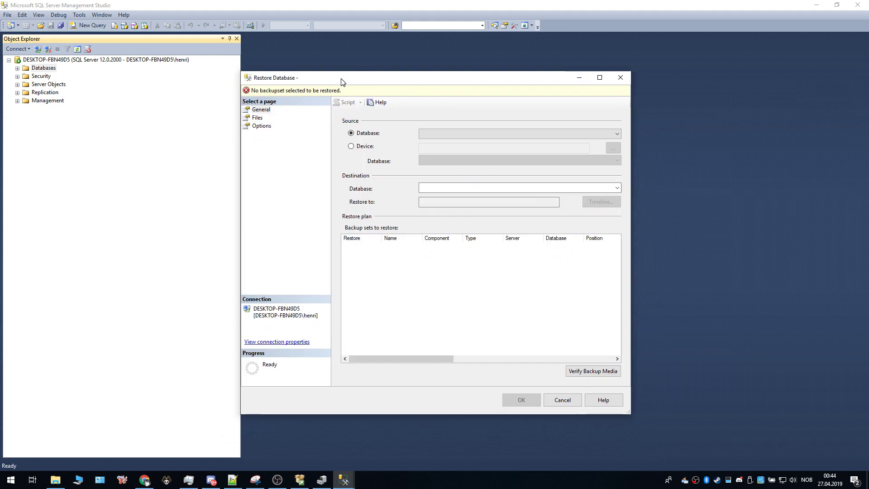
pyautogui.click(355, 148)
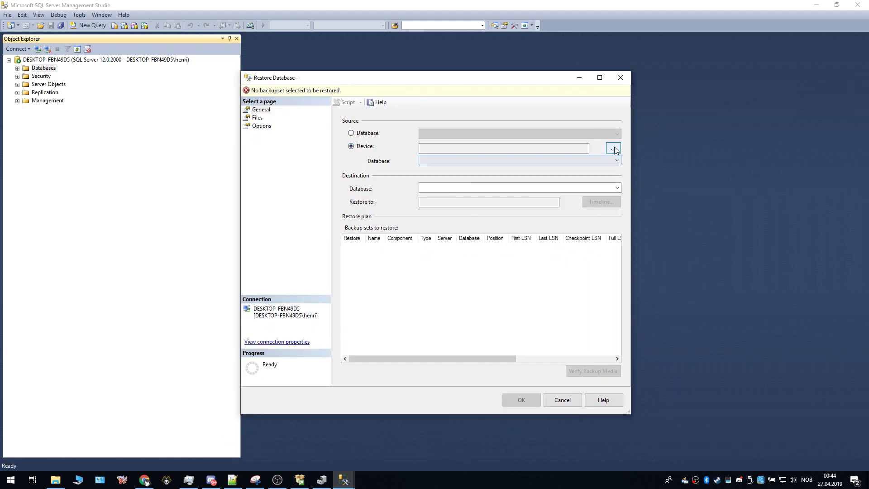
pyautogui.click(618, 154)
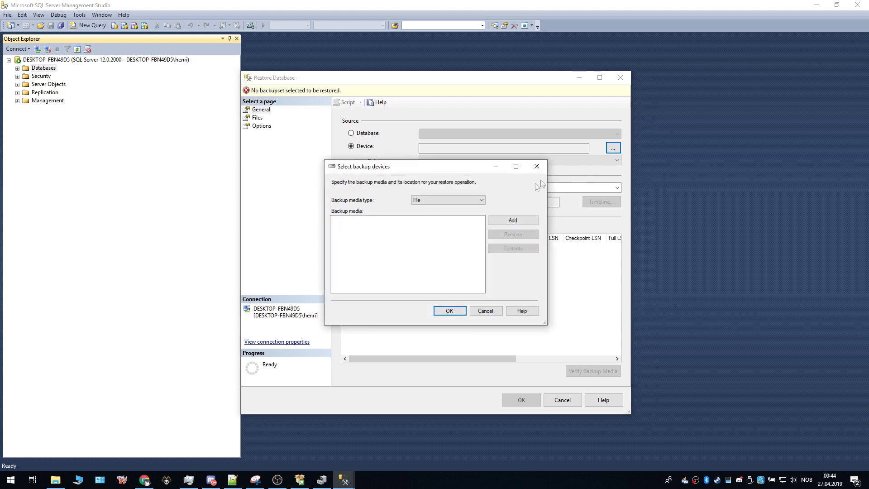
pyautogui.click(514, 221)
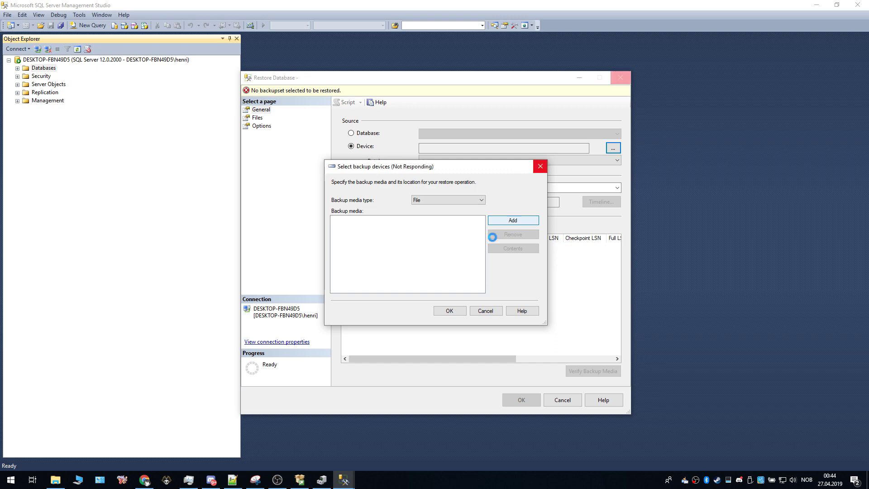
# Step: Browse to D:\Dragonica chapter 4\Server 2.0.14\DB and pick DR2_Def.bak
pyautogui.moveTo(403, 220); pyautogui.dragTo(403, 285)
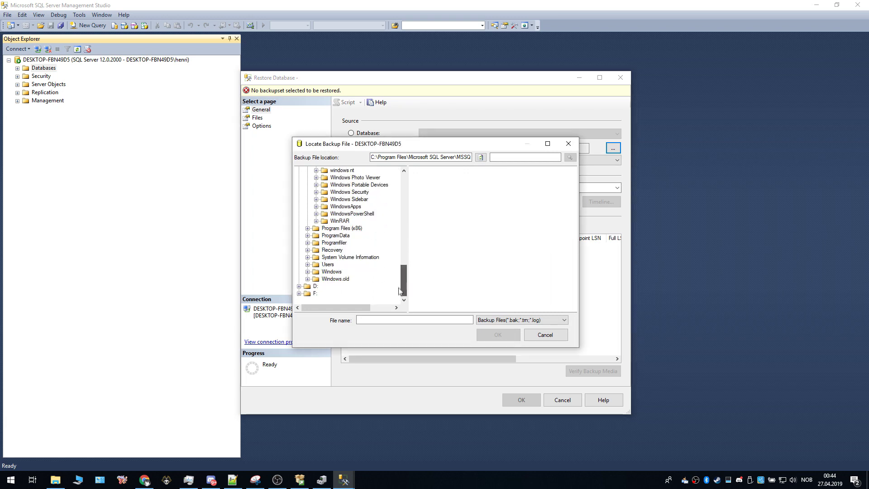
pyautogui.click(316, 288)
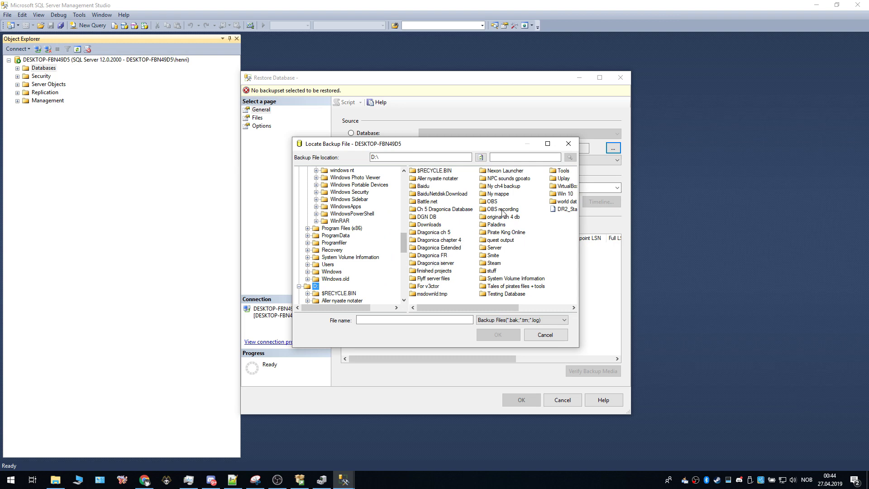
pyautogui.moveTo(463, 304)
pyautogui.mouseDown()
pyautogui.moveTo(498, 302)
pyautogui.moveTo(455, 306)
pyautogui.mouseUp()
pyautogui.click(438, 242)
pyautogui.doubleClick(437, 242)
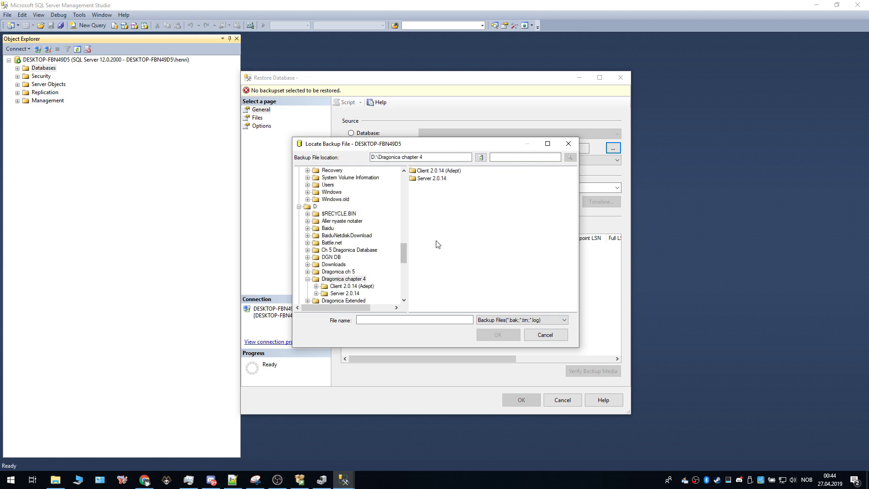
pyautogui.doubleClick(427, 179)
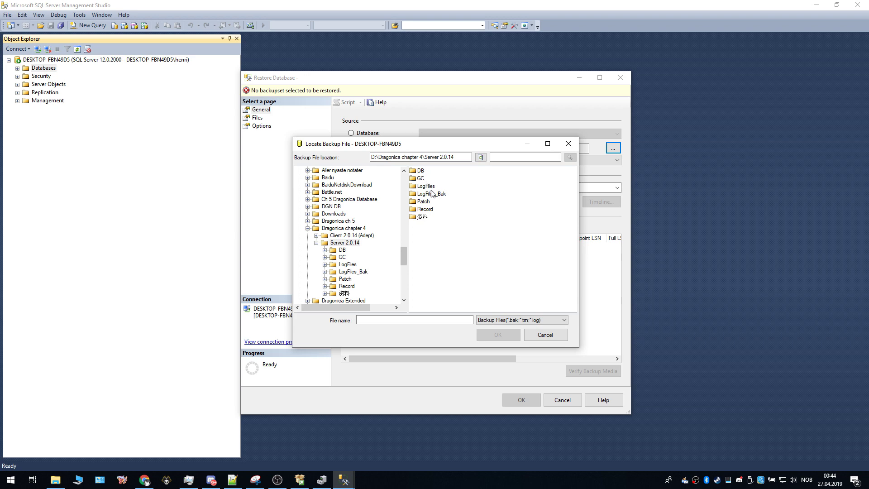
pyautogui.doubleClick(421, 172)
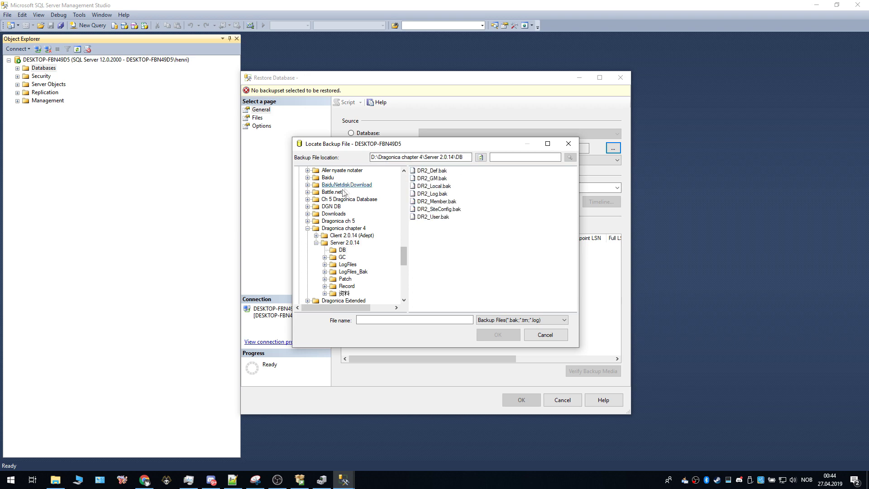
pyautogui.click(465, 157)
pyautogui.hotkey('ctrl', 'c')
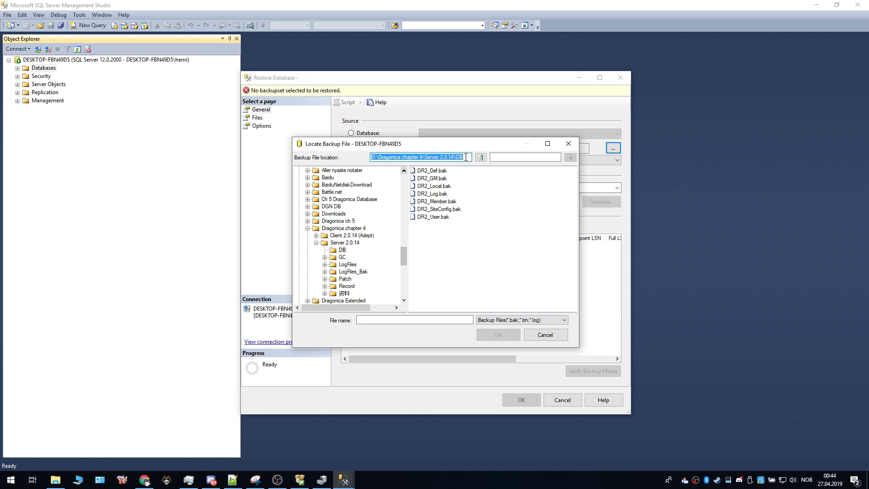
pyautogui.click(428, 171)
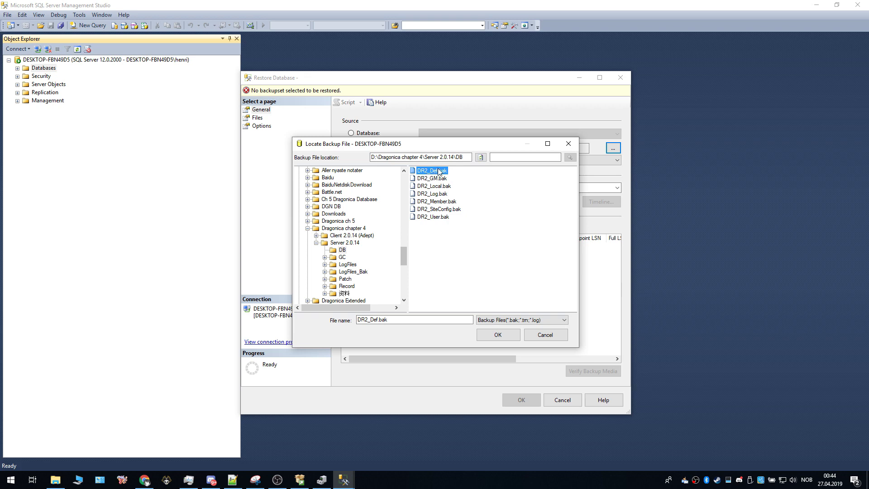
# Step: Confirm DR2_Def.bak as the backup media and restore the DR2_Def database
pyautogui.click(498, 335)
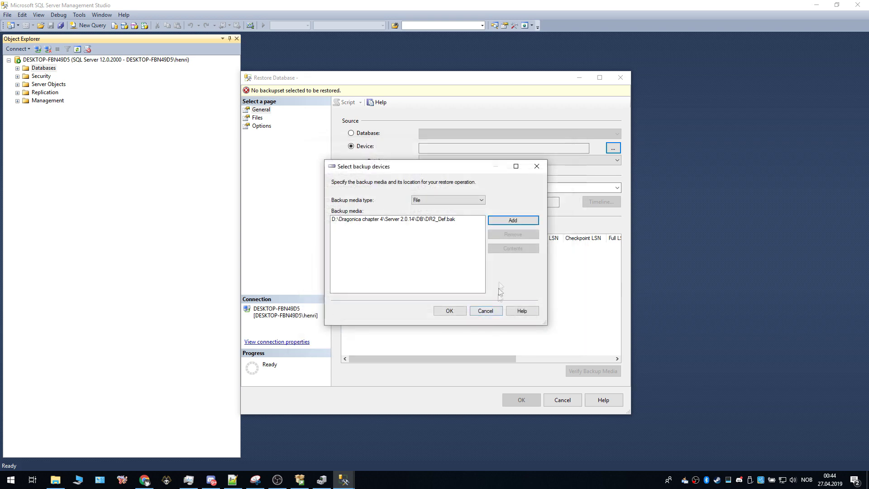
pyautogui.click(446, 311)
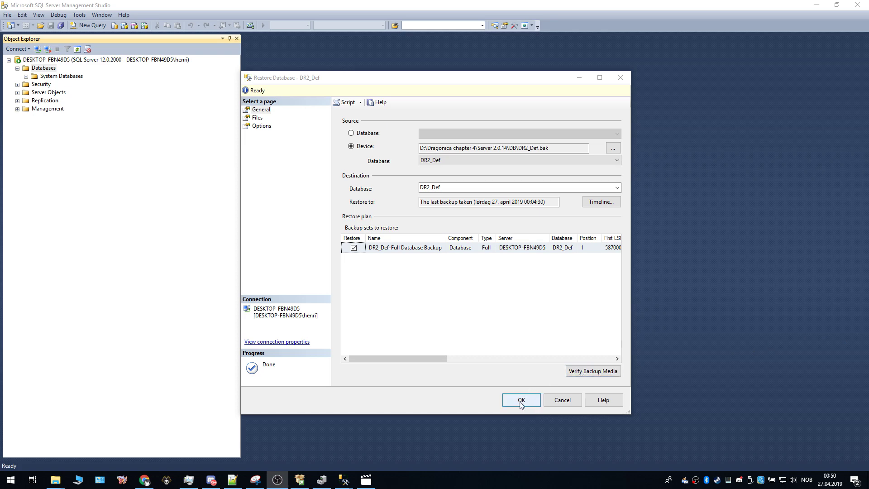
pyautogui.click(519, 401)
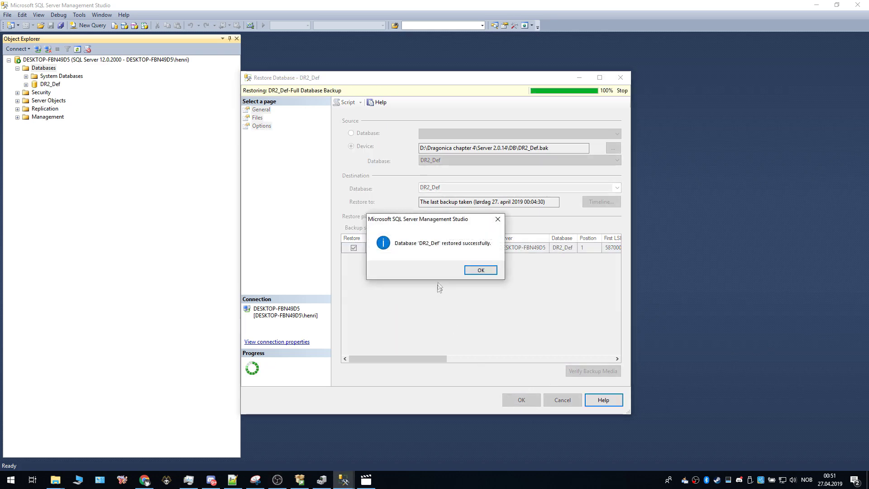
pyautogui.click(481, 271)
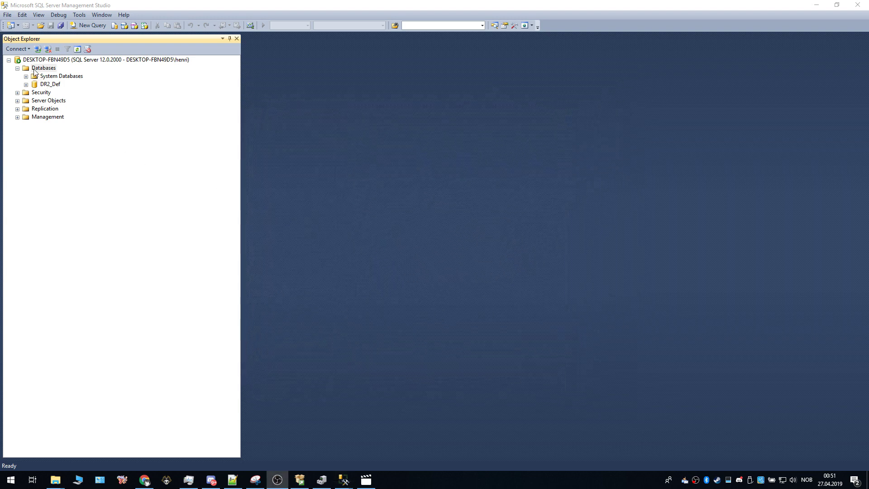
# Step: Restore the DR2_GM database from DR2_GM.bak in the Server 2.0.14 DB folder
pyautogui.rightClick(35, 71)
pyautogui.click(52, 95)
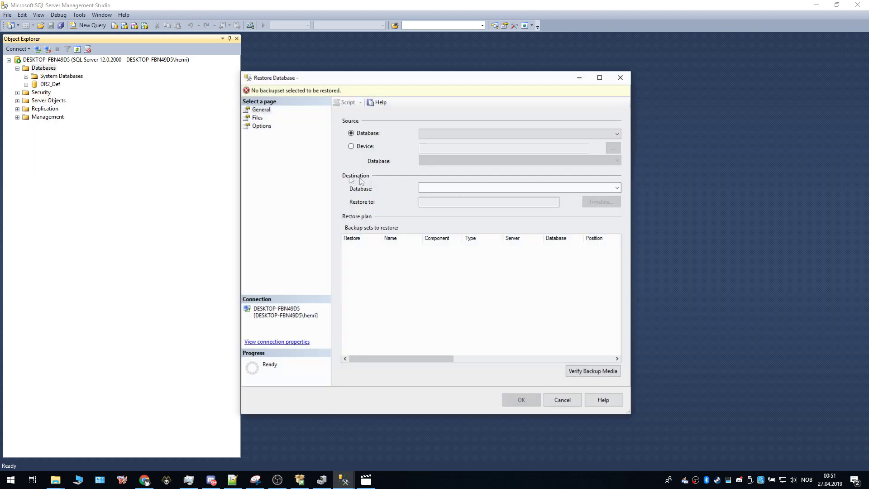
pyautogui.click(350, 146)
pyautogui.click(613, 148)
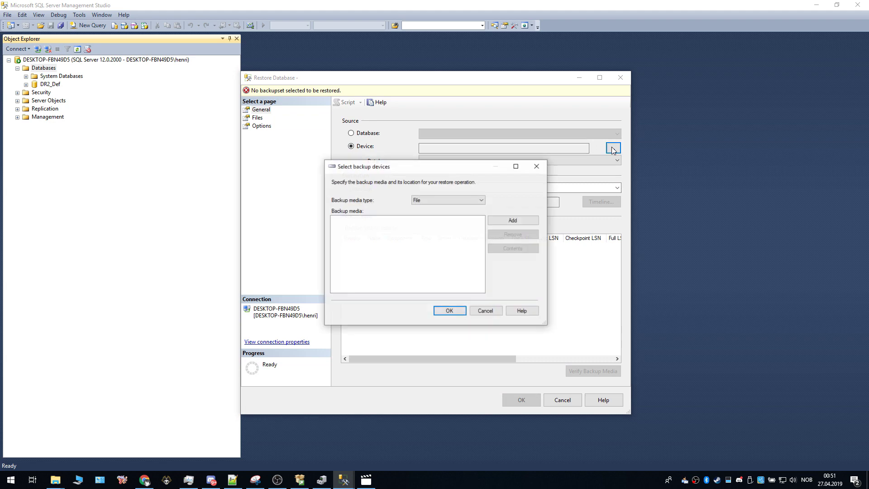
pyautogui.click(512, 221)
pyautogui.click(423, 158)
pyautogui.hotkey('ctrl', 'a')
pyautogui.hotkey('ctrl', 'v')
pyautogui.press('Return')
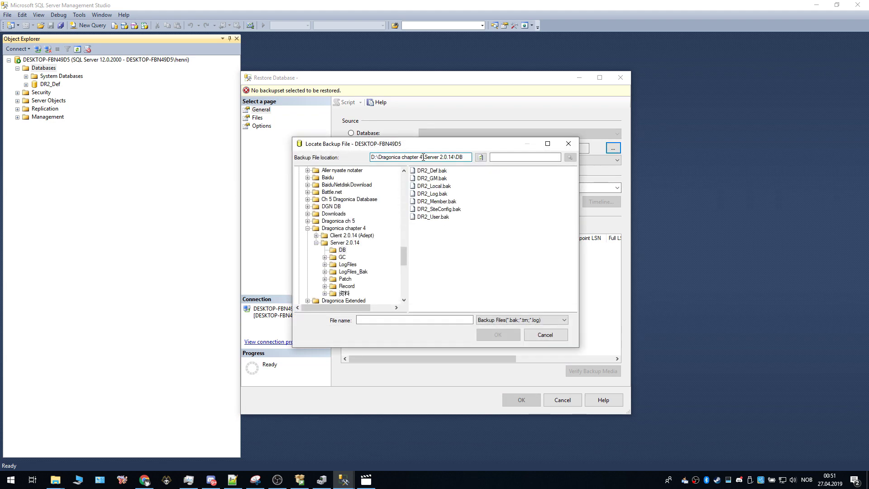
pyautogui.click(432, 178)
pyautogui.click(498, 335)
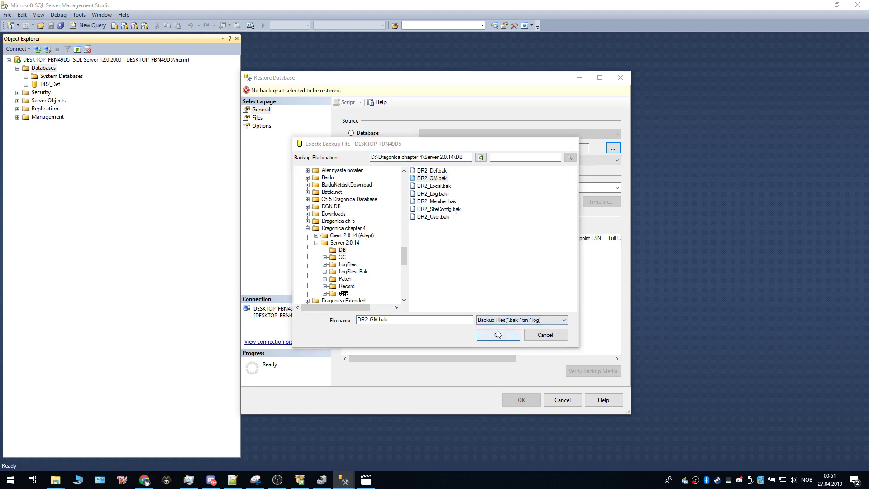
pyautogui.click(446, 311)
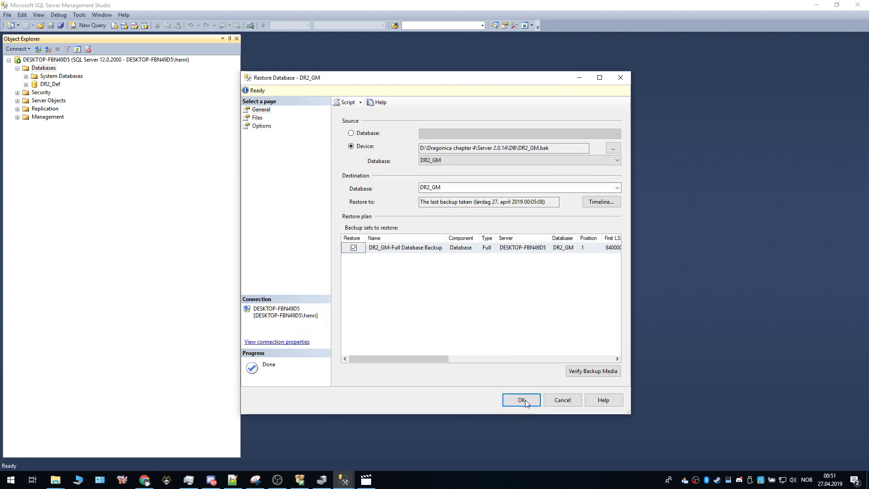
pyautogui.click(525, 400)
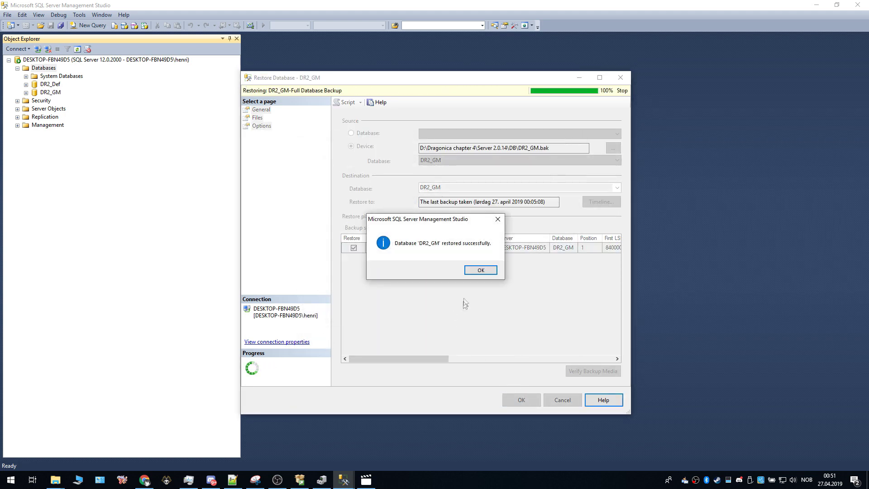
pyautogui.click(481, 271)
# Step: Start restoring the DR2_Local database from DR2_Local.bak in the same folder
pyautogui.click(43, 68)
pyautogui.rightClick(46, 68)
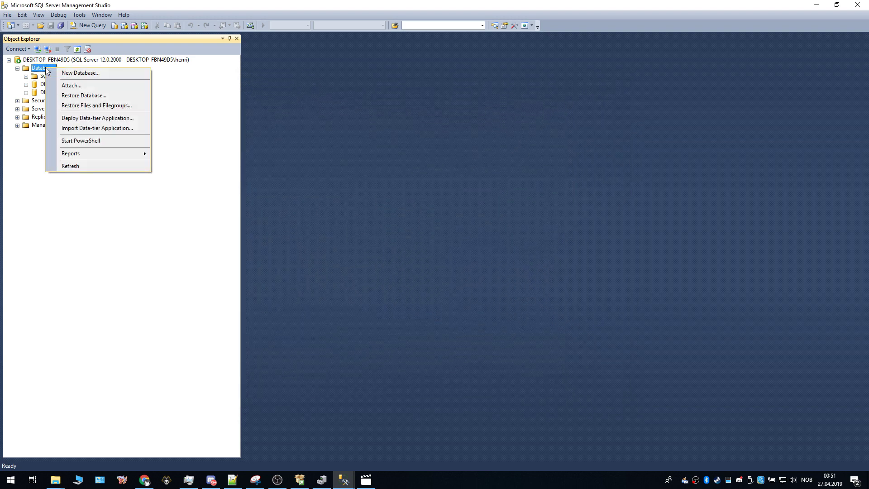
pyautogui.click(67, 94)
pyautogui.click(351, 146)
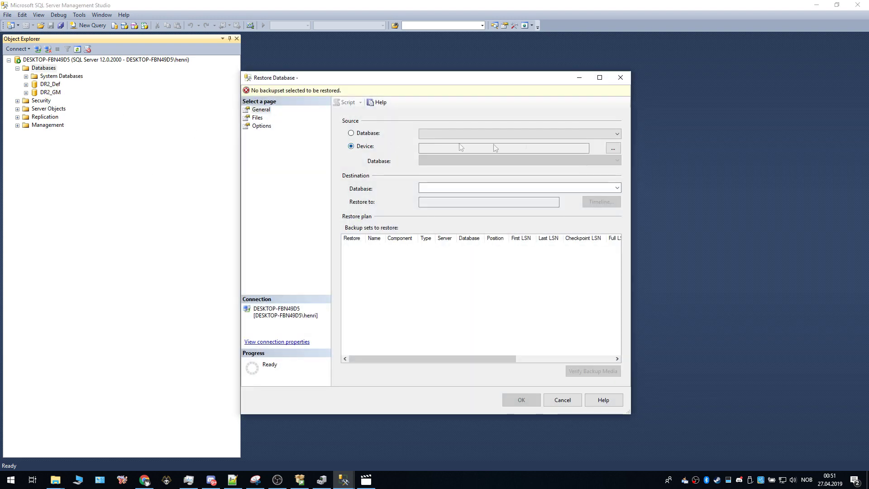
pyautogui.click(614, 149)
pyautogui.click(510, 222)
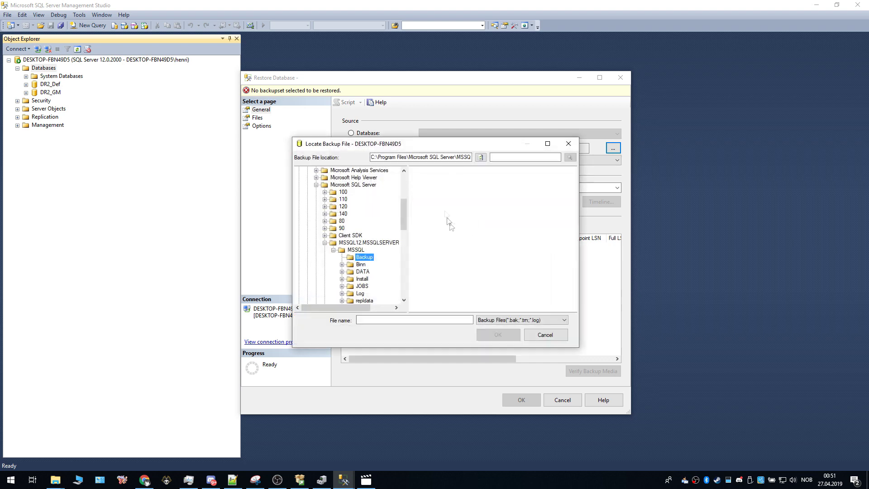
pyautogui.hotkey('ctrl', 'a')
pyautogui.hotkey('ctrl', 'v')
pyautogui.press('Return')
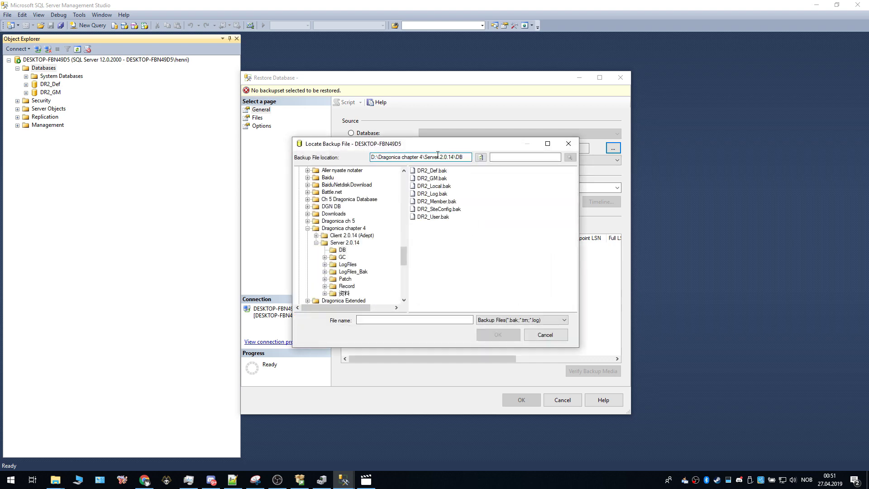
pyautogui.click(444, 187)
pyautogui.click(498, 334)
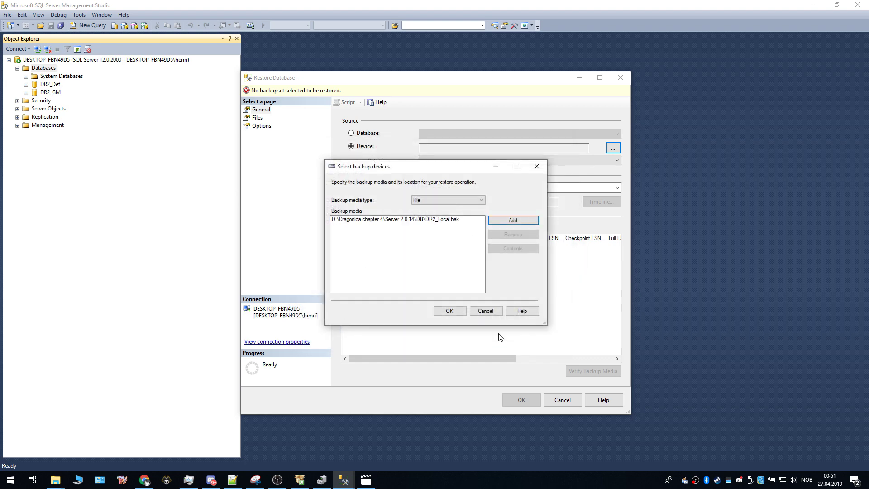
pyautogui.click(452, 311)
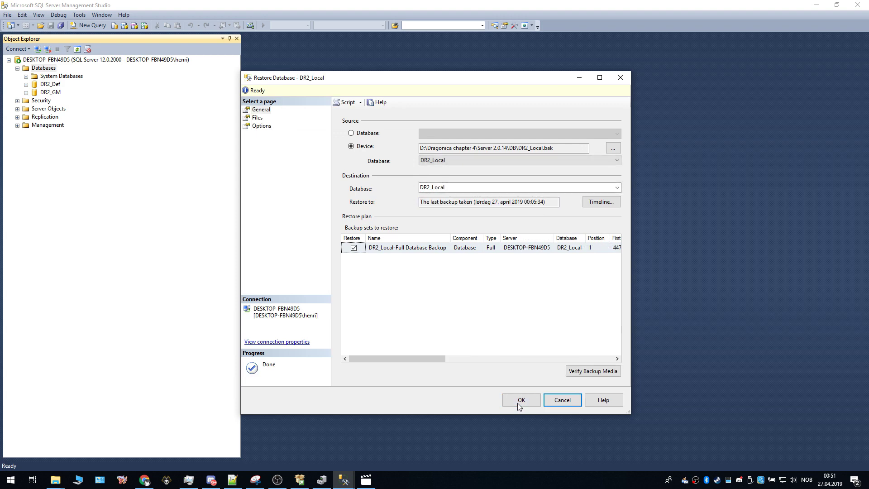
pyautogui.click(521, 400)
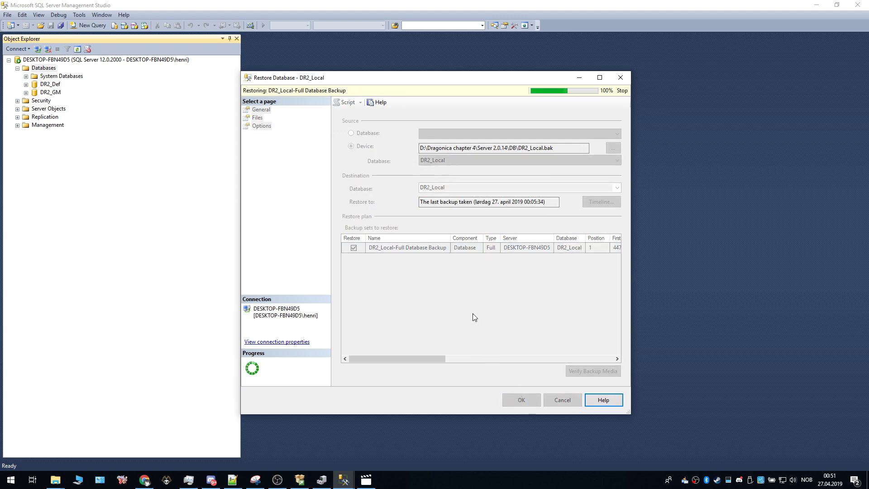
# Step: Restore the DR2_Log database from DR2_Log.bak in the DB folder
pyautogui.click(483, 270)
pyautogui.rightClick(45, 68)
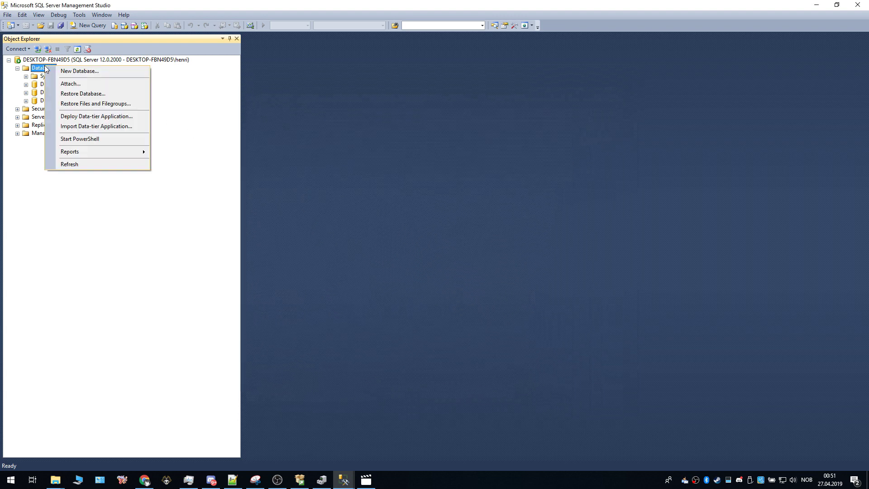
pyautogui.click(64, 92)
pyautogui.click(353, 146)
pyautogui.click(613, 148)
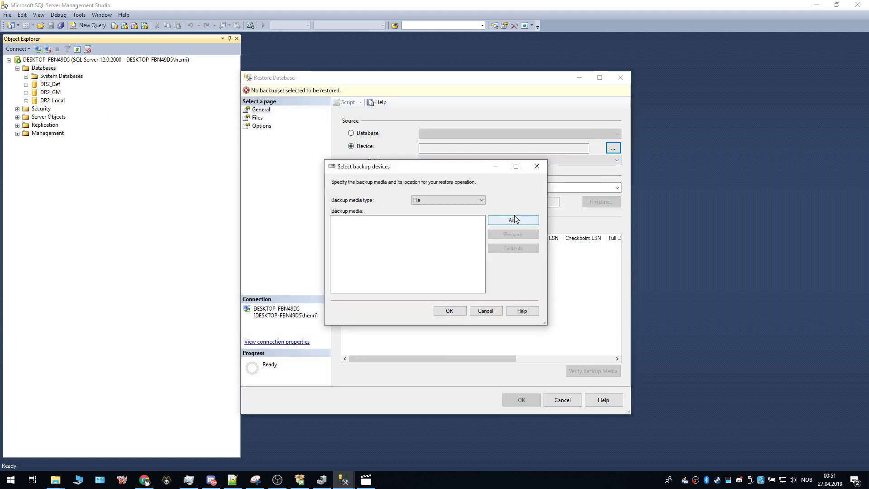
pyautogui.click(513, 220)
pyautogui.tripleClick(438, 158)
pyautogui.write('D:\\Dragonica chapter 4\\Server 2.0.14\\DB')
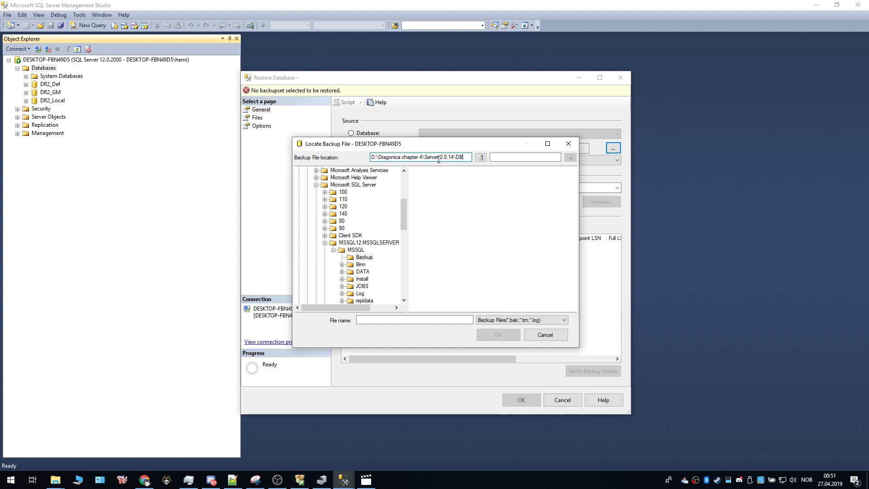
pyautogui.click(441, 195)
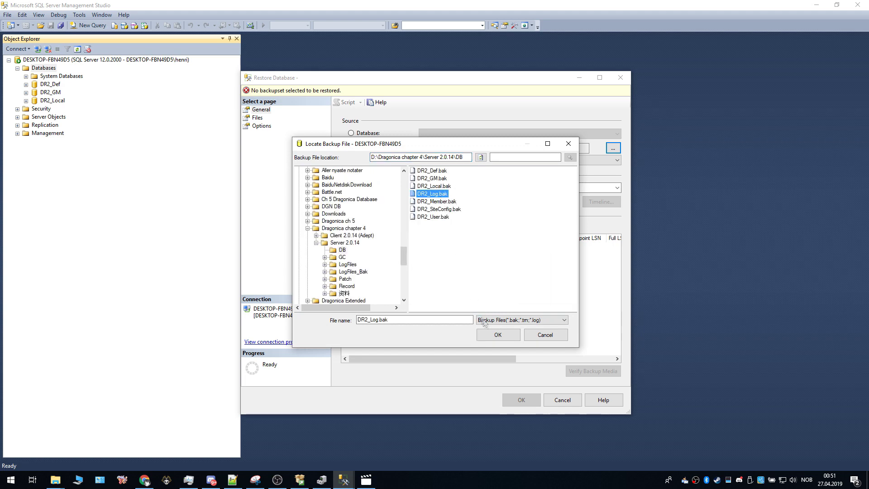
pyautogui.click(489, 332)
pyautogui.click(464, 312)
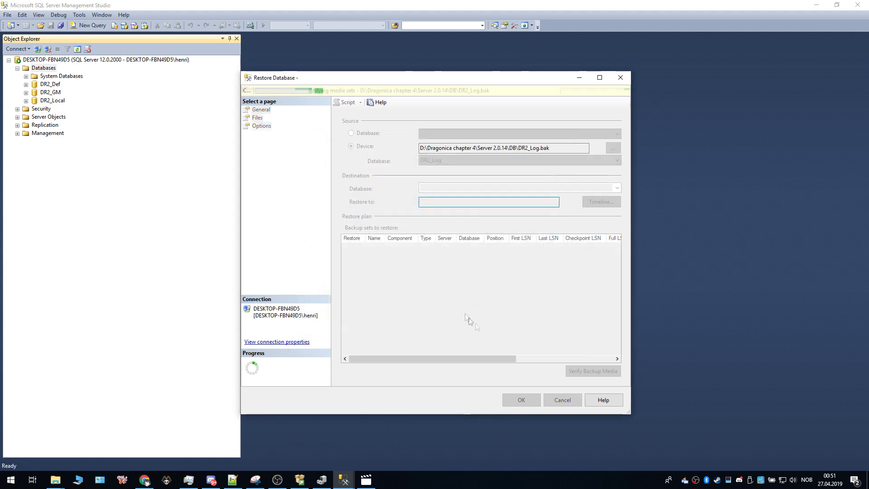
pyautogui.click(529, 401)
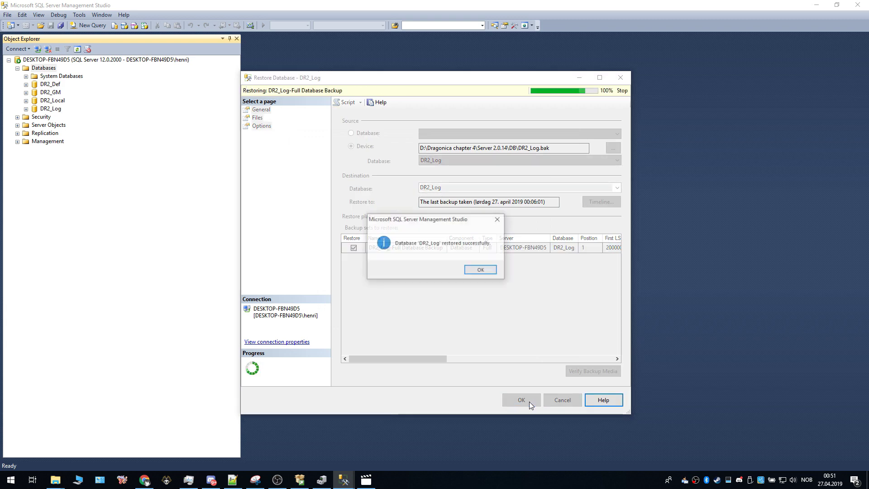
pyautogui.click(488, 270)
# Step: Restore the DR2_Member database from DR2_Member.bak in the same DB folder
pyautogui.rightClick(39, 69)
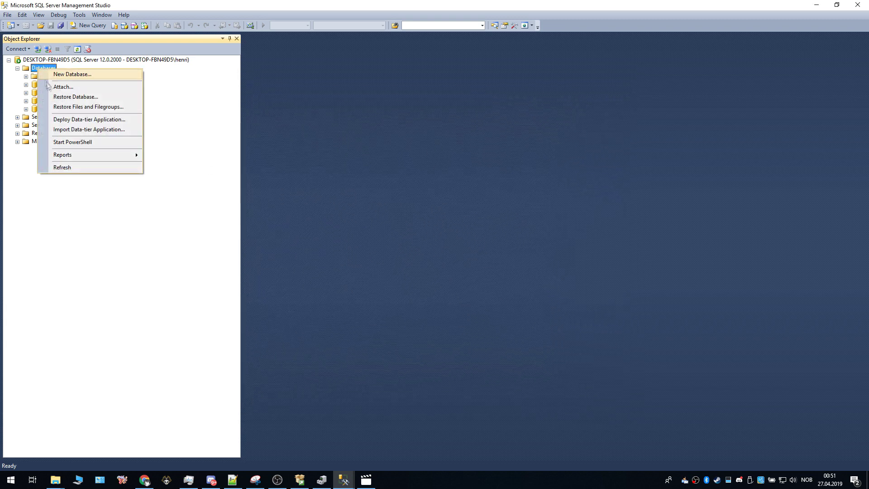
pyautogui.click(57, 96)
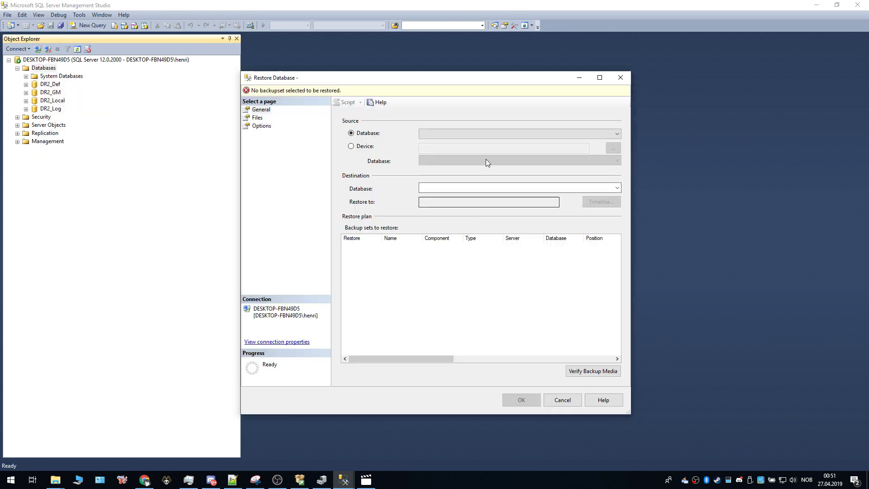
pyautogui.click(350, 146)
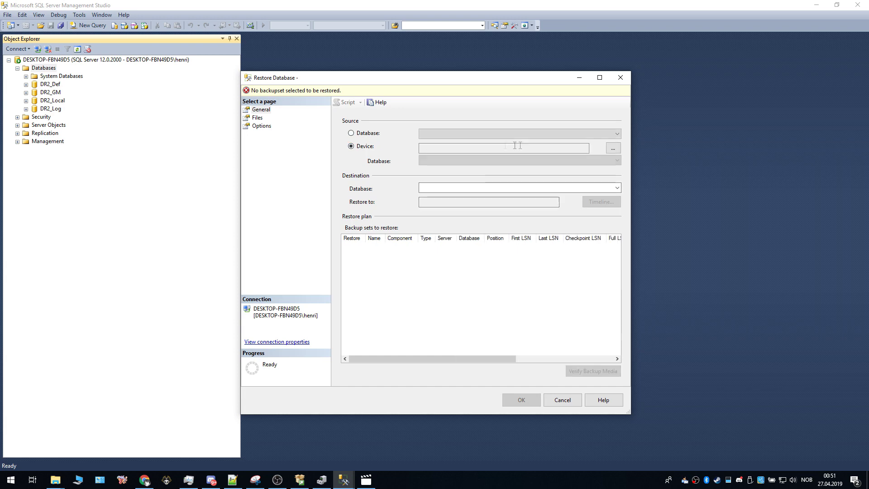
pyautogui.click(613, 148)
pyautogui.click(512, 220)
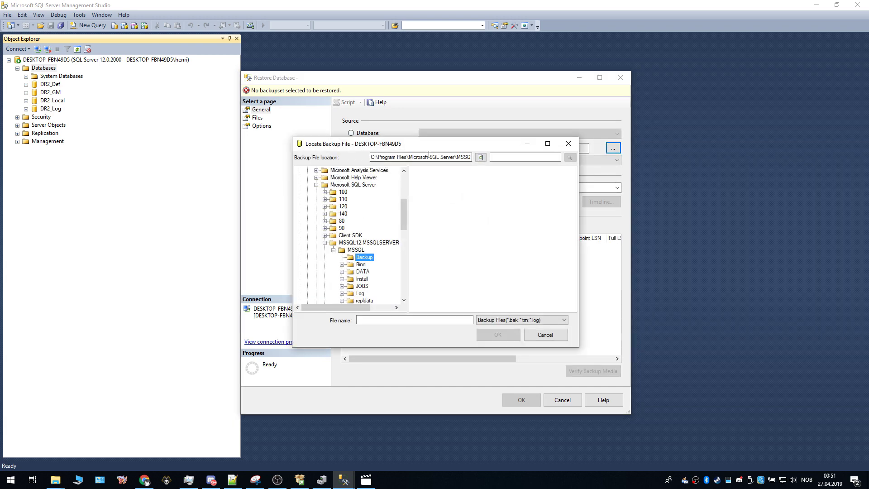
pyautogui.write('D:\\Dragonica chapter 4\\Server 2.0.14\\DB')
pyautogui.press('Return')
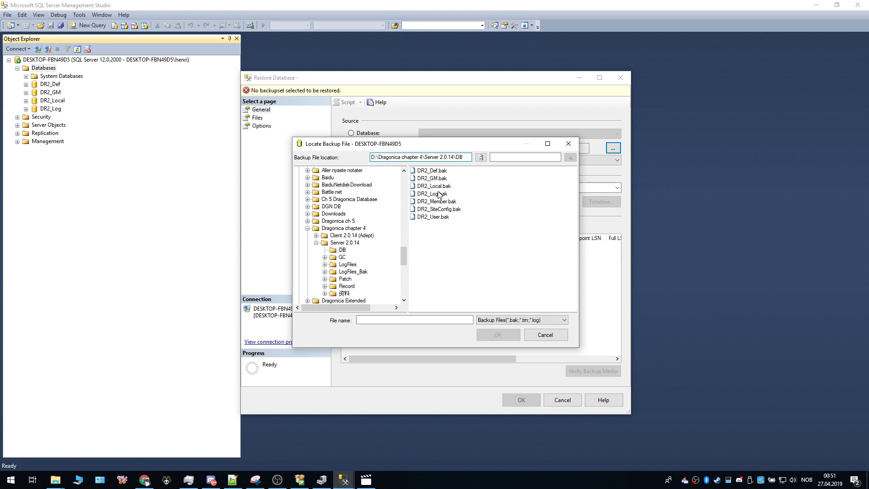
pyautogui.click(437, 202)
pyautogui.click(498, 334)
pyautogui.click(450, 313)
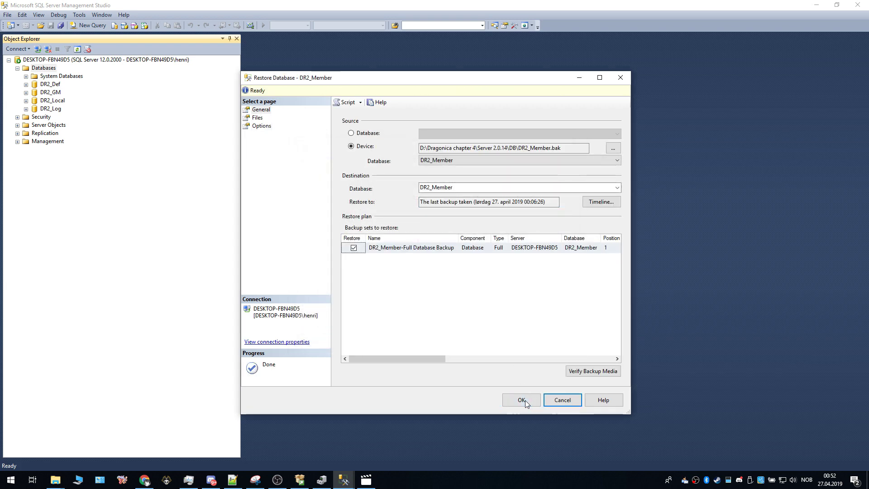
pyautogui.click(519, 400)
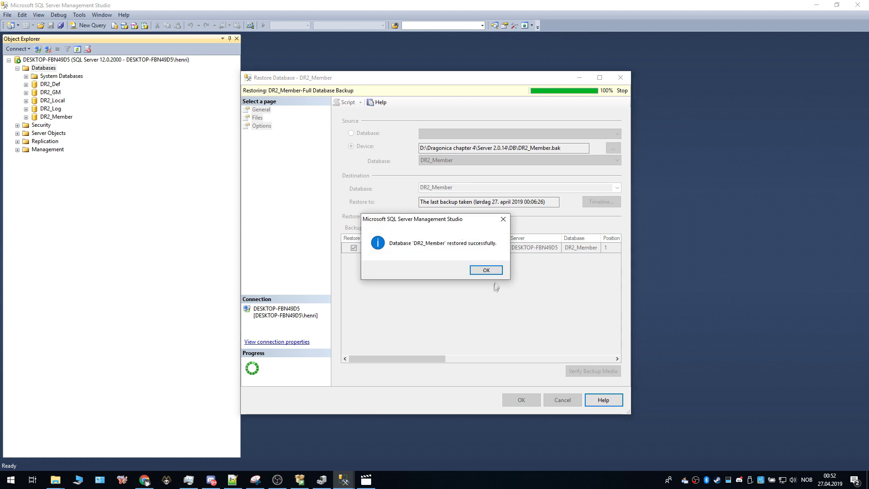
pyautogui.click(486, 270)
# Step: Restore the DR2_SiteConfig database from DR2_SiteConfig.bak in the Dragonica DB folder
pyautogui.rightClick(47, 68)
pyautogui.press('Escape')
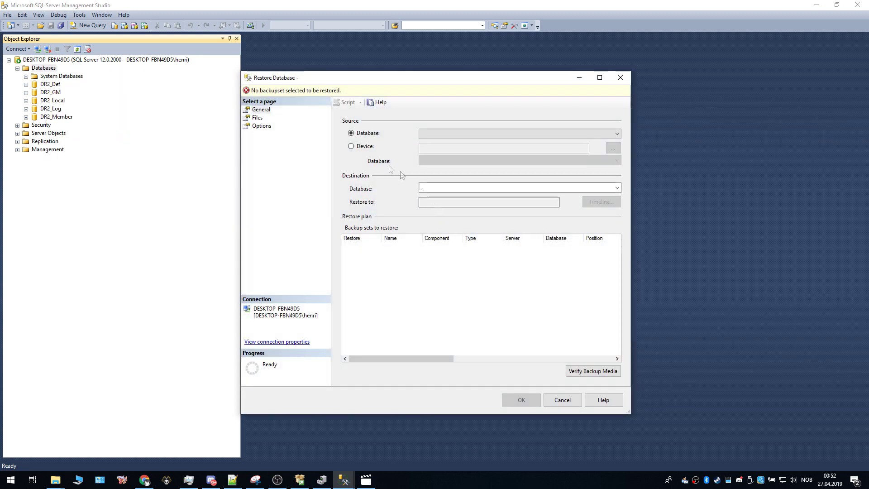
pyautogui.click(365, 146)
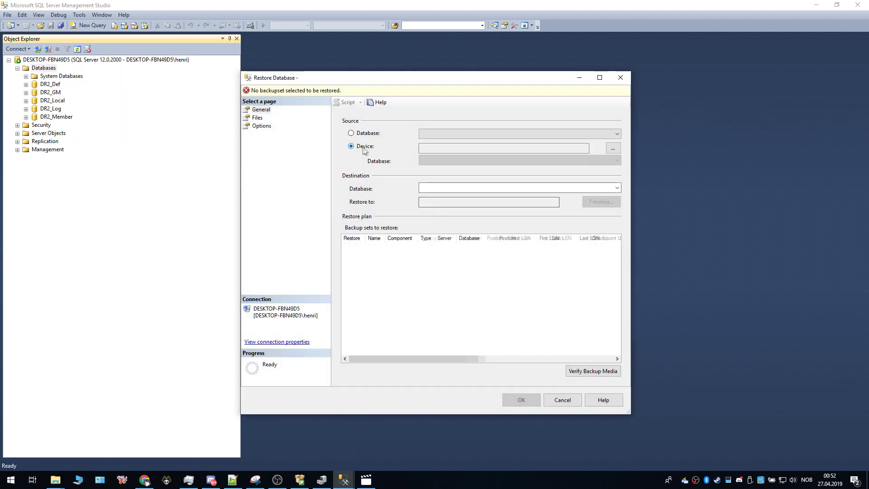
pyautogui.click(612, 148)
pyautogui.click(510, 221)
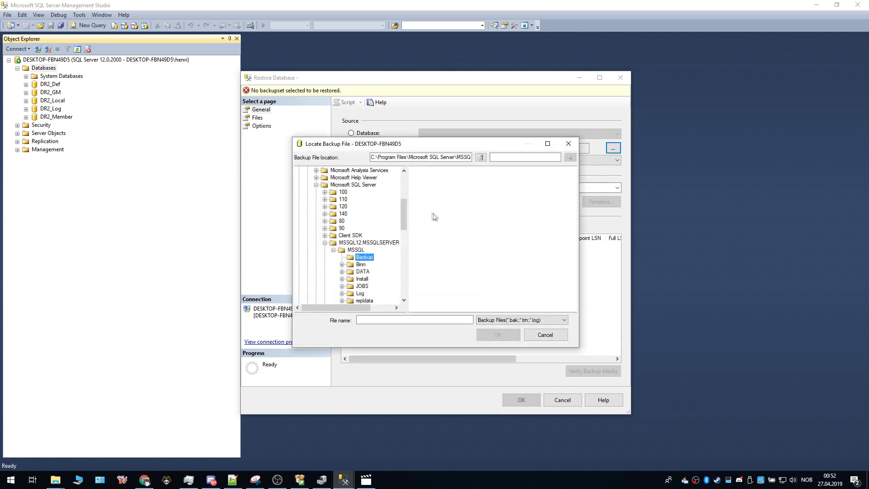
pyautogui.click(430, 157)
pyautogui.write('D:\\Dragonica chapter 4\\Server 2.0.14\\DB')
pyautogui.press('Return')
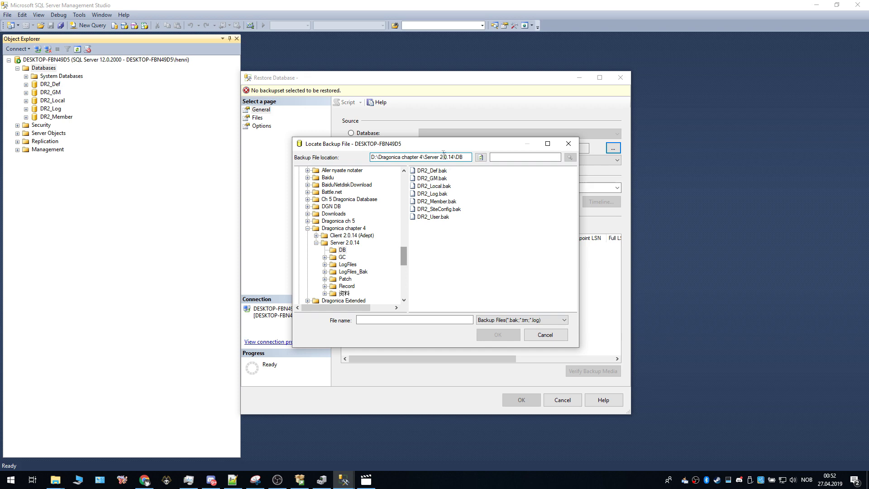
pyautogui.click(455, 210)
pyautogui.click(498, 335)
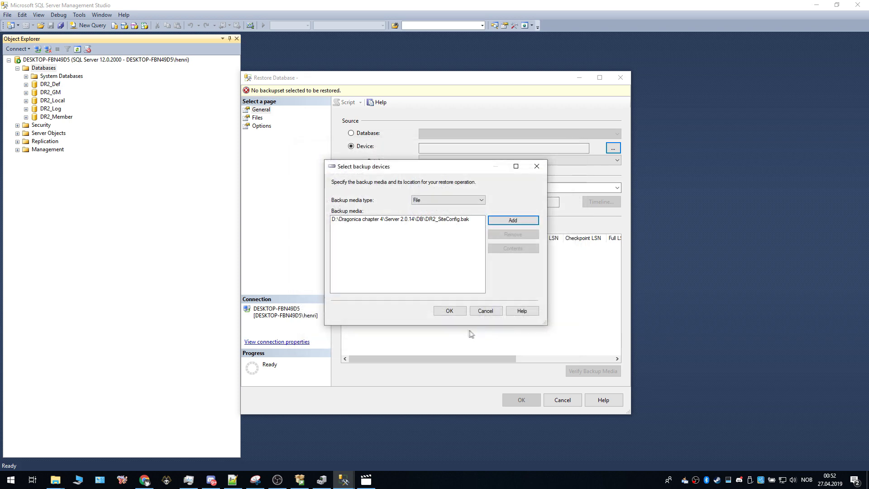
pyautogui.click(449, 312)
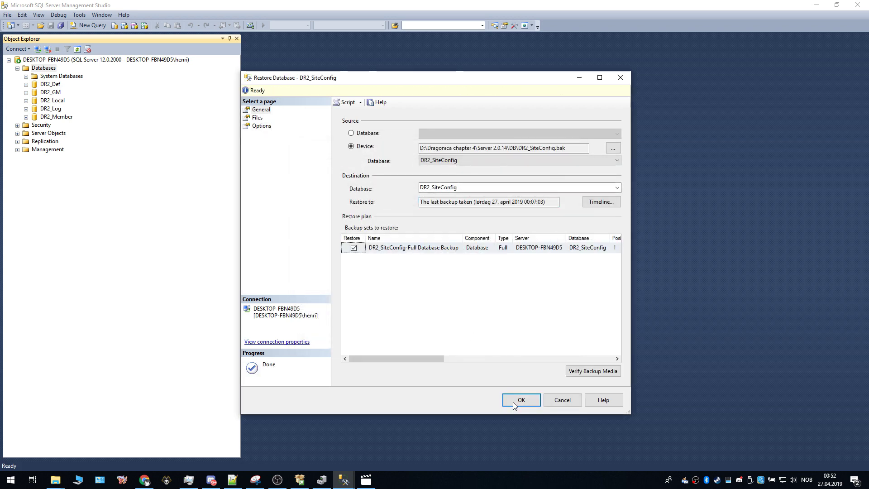
pyautogui.click(513, 402)
pyautogui.click(489, 269)
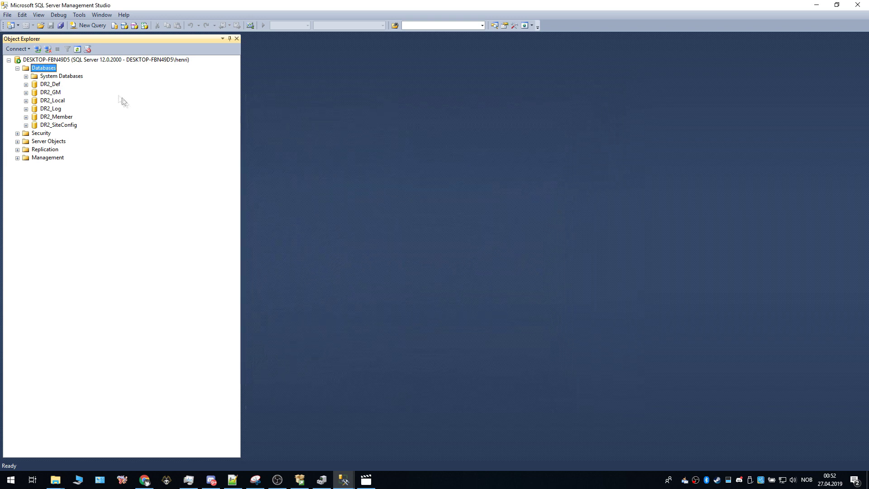
# Step: Restore the DR2_User database from DR2_User.bak in the same Dragonica DB folder
pyautogui.rightClick(34, 68)
pyautogui.click(45, 93)
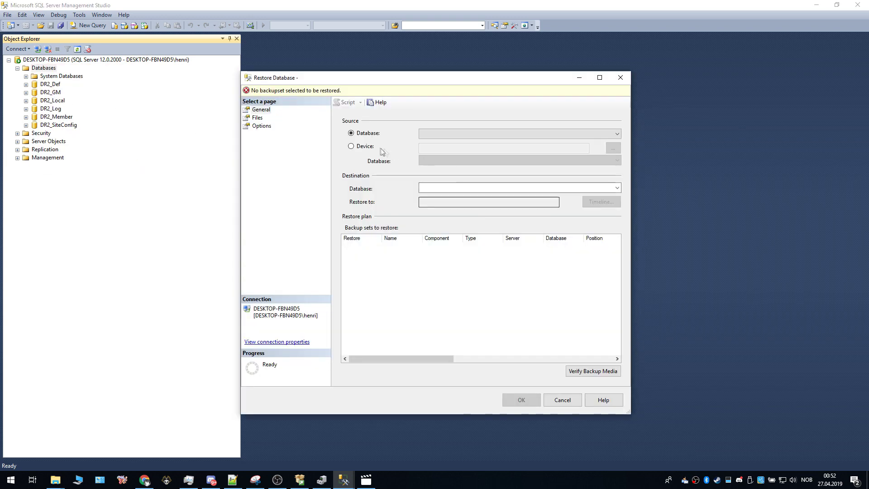
pyautogui.click(362, 146)
pyautogui.click(613, 148)
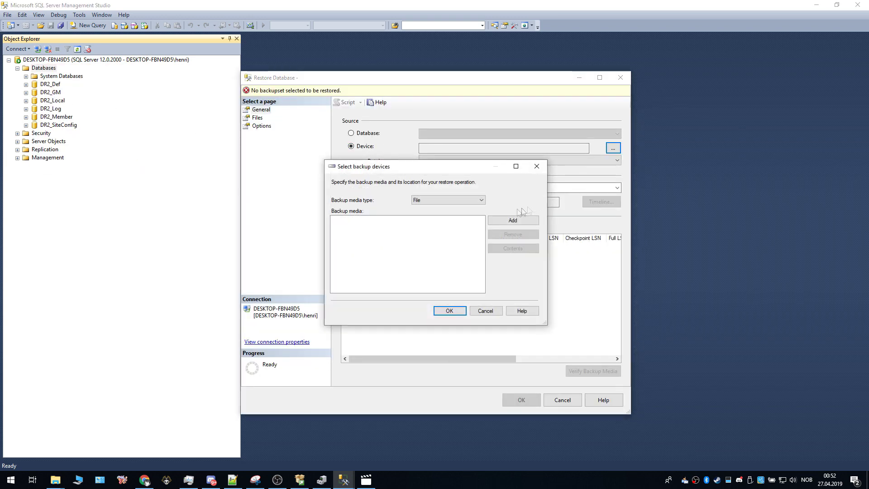
pyautogui.click(508, 221)
pyautogui.doubleClick(431, 158)
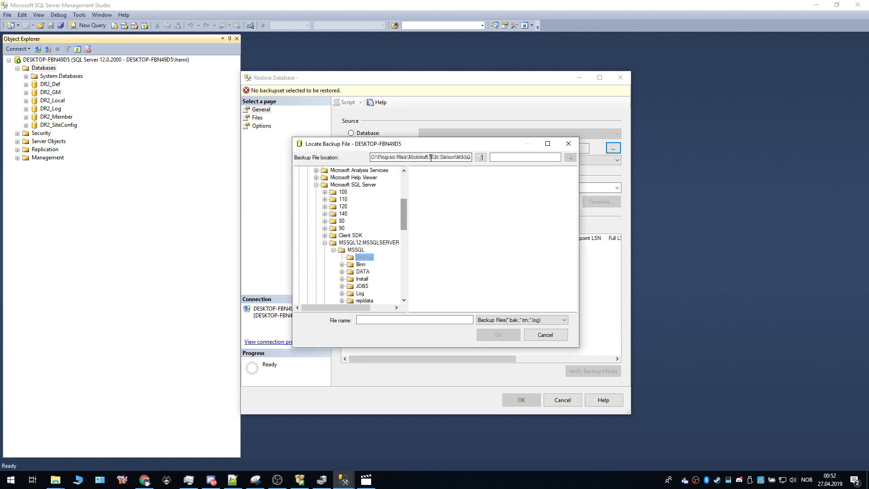
pyautogui.write('D:\\Dragonica chapter 4\\Server 2.0.14\\DB')
pyautogui.press('Return')
pyautogui.click(432, 216)
pyautogui.click(498, 335)
pyautogui.click(455, 317)
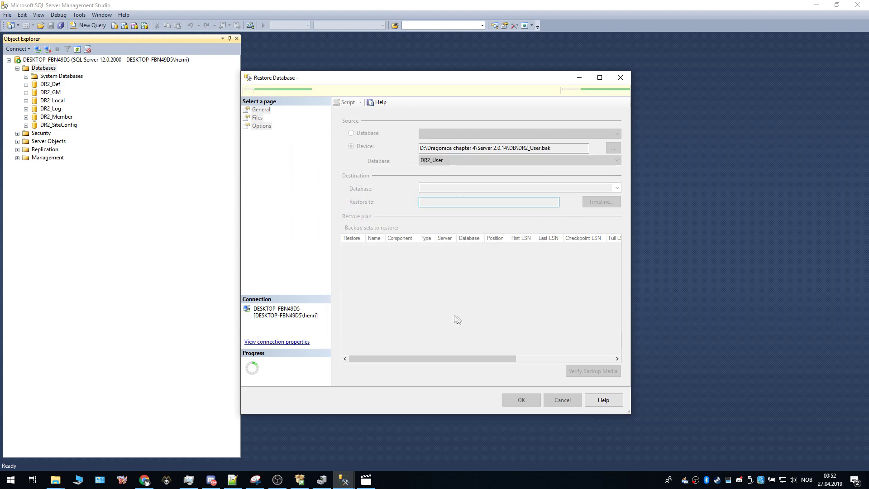
pyautogui.click(524, 400)
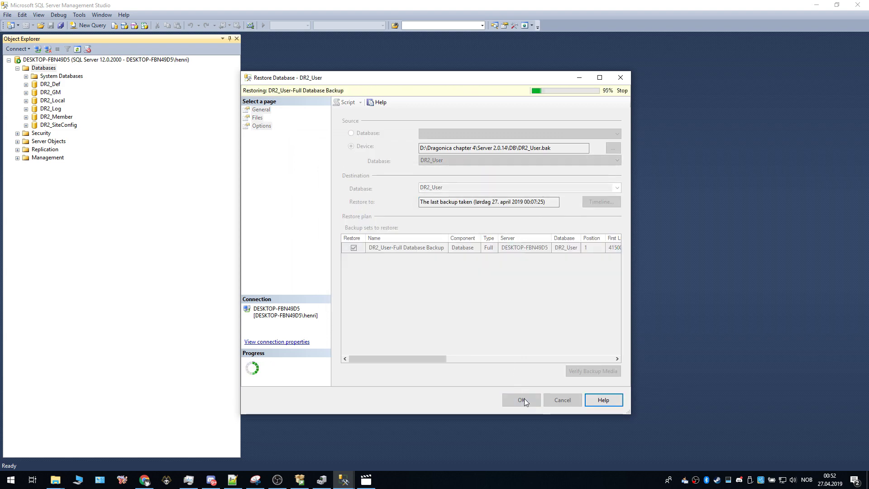
pyautogui.click(480, 271)
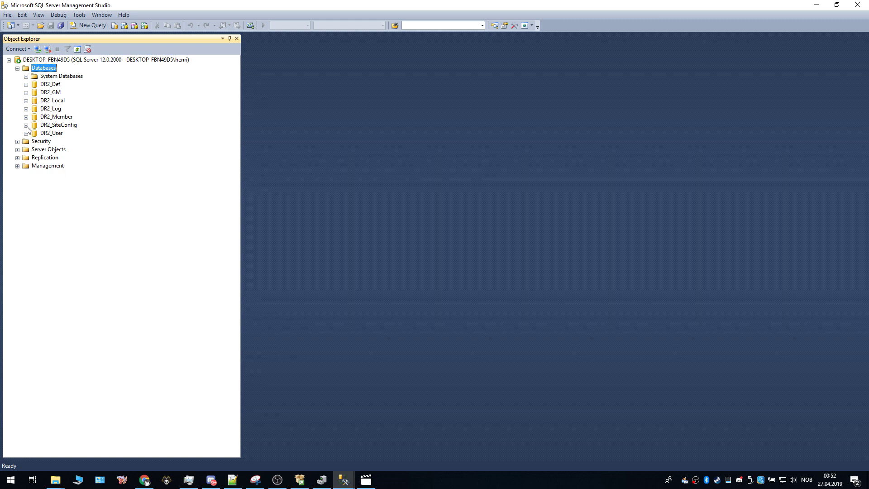
# Step: Expand DR2_SiteConfig's tables and open dbo.TB_Realm with Edit Top 200 Rows
pyautogui.click(27, 126)
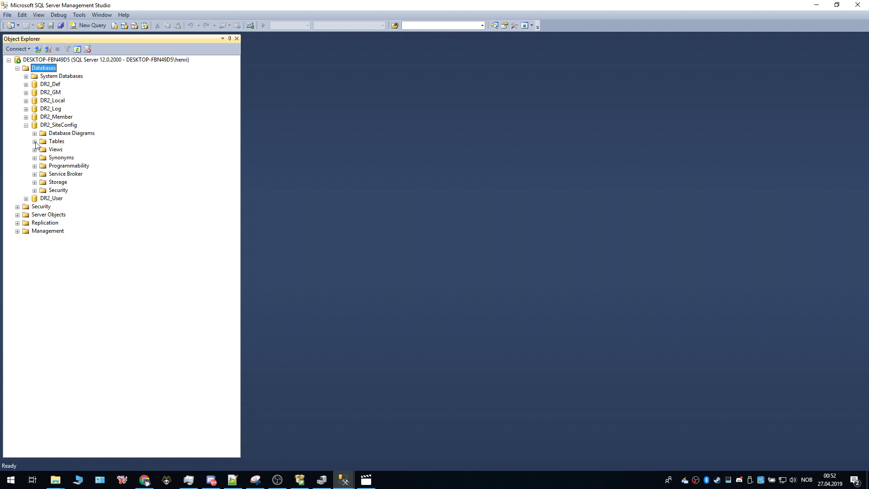
pyautogui.click(35, 142)
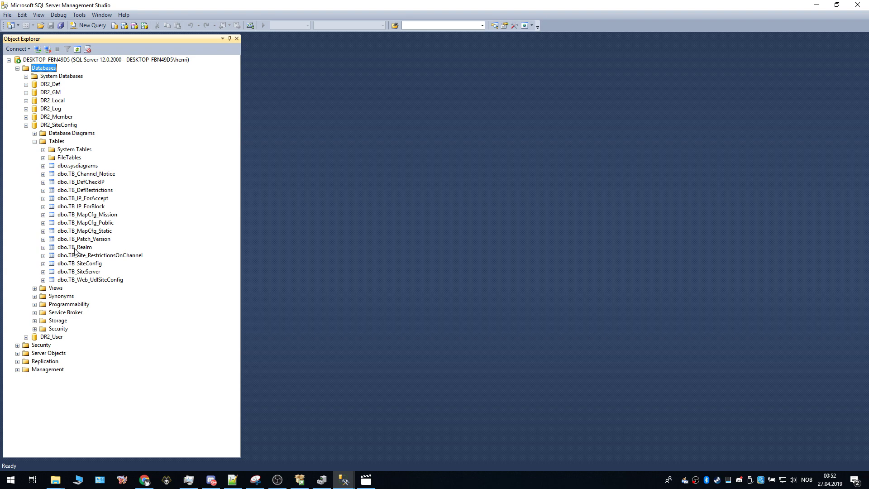
pyautogui.rightClick(80, 248)
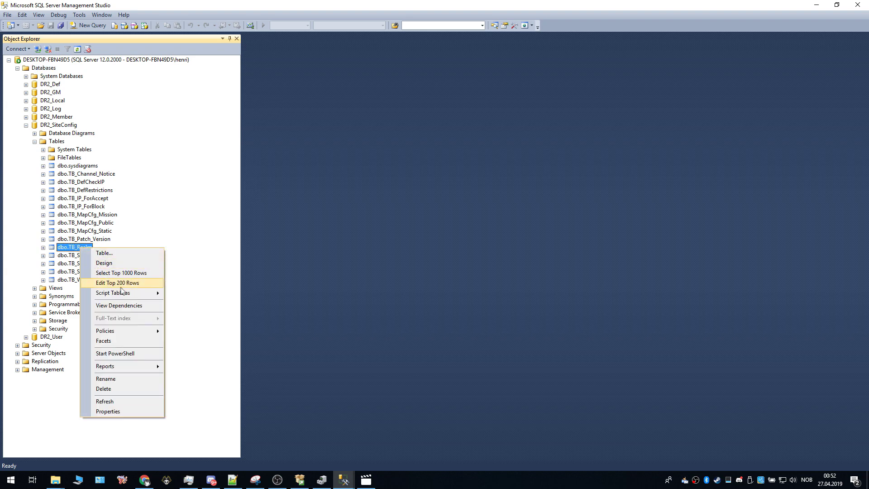
pyautogui.click(136, 284)
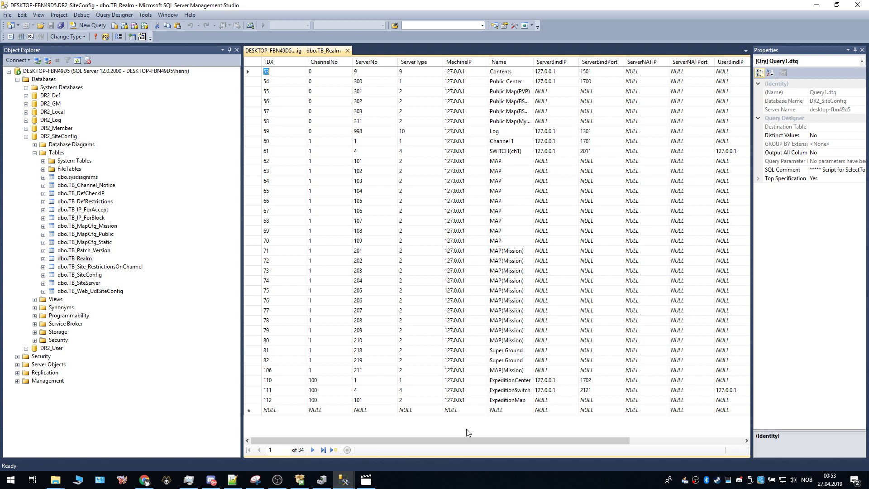
# Step: Scroll across the TB_Realm grid, then open dbo.TB_SiteServer's top 200 rows for editing
pyautogui.moveTo(439, 440); pyautogui.dragTo(554, 441)
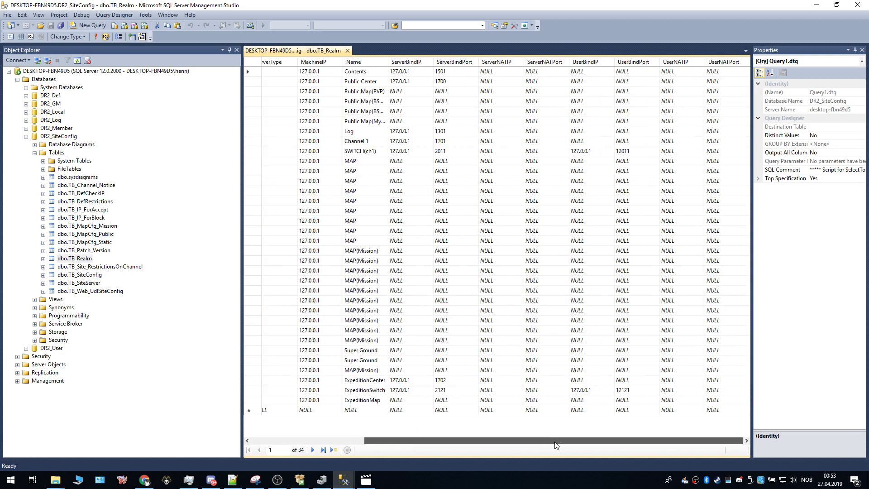
pyautogui.moveTo(559, 444); pyautogui.dragTo(433, 440)
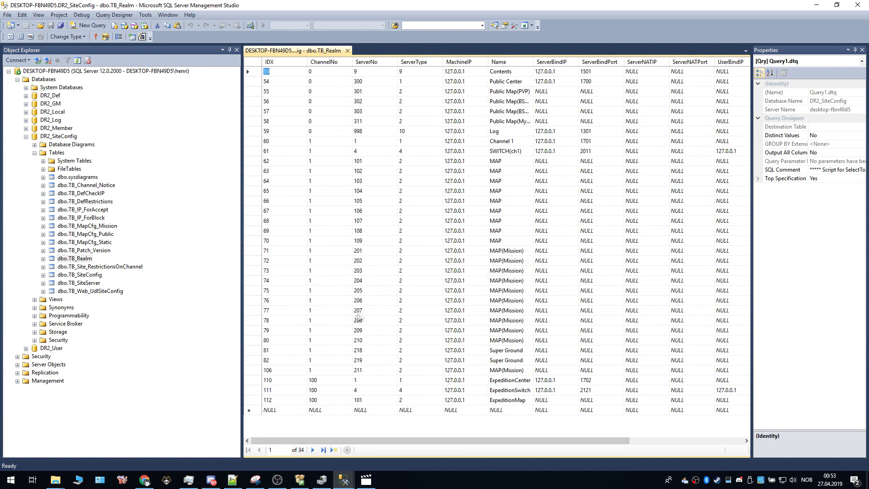
pyautogui.rightClick(90, 284)
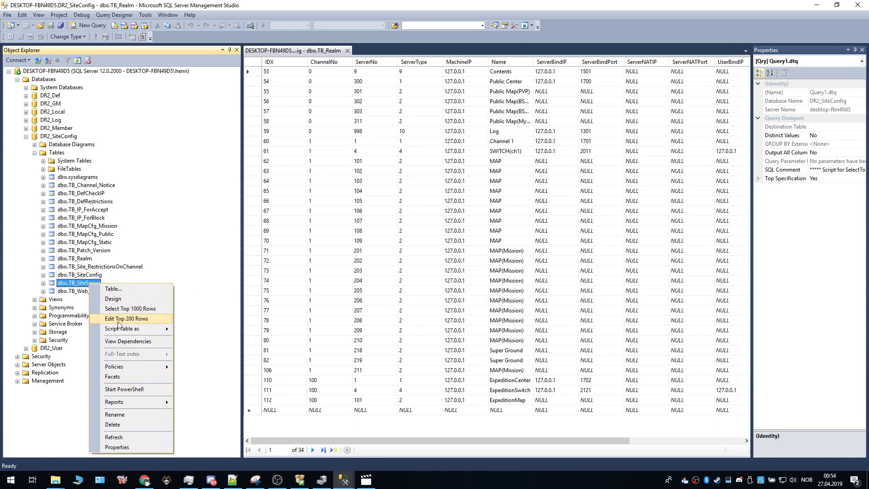
pyautogui.click(115, 319)
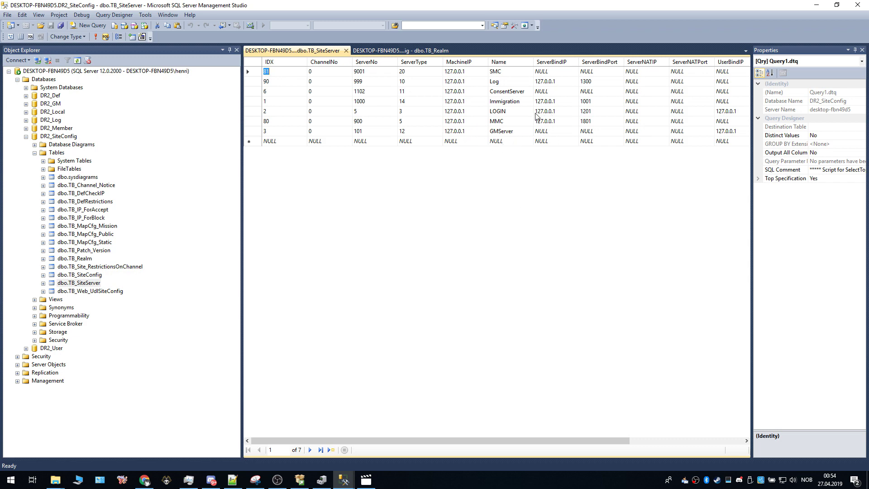
pyautogui.moveTo(548, 445)
pyautogui.mouseDown()
pyautogui.moveTo(681, 435)
pyautogui.moveTo(562, 439)
pyautogui.mouseUp()
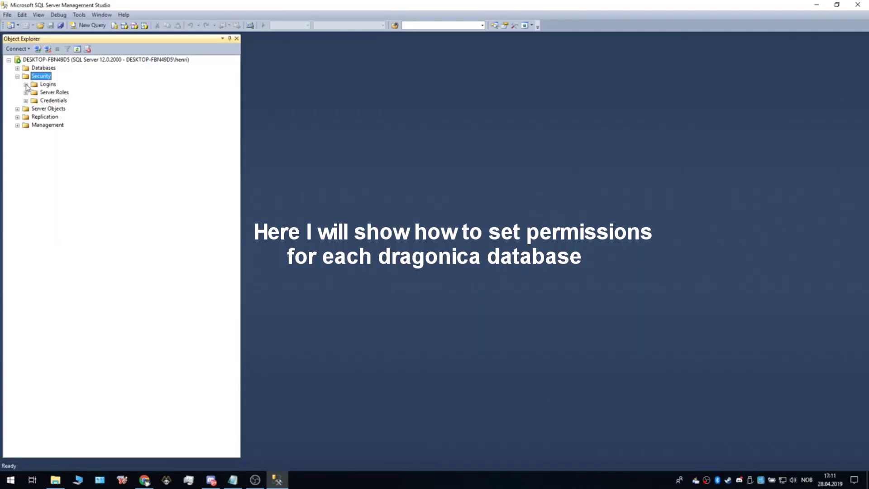
# Step: Open the Dragonica login's properties on the User Mapping page
pyautogui.click(26, 85)
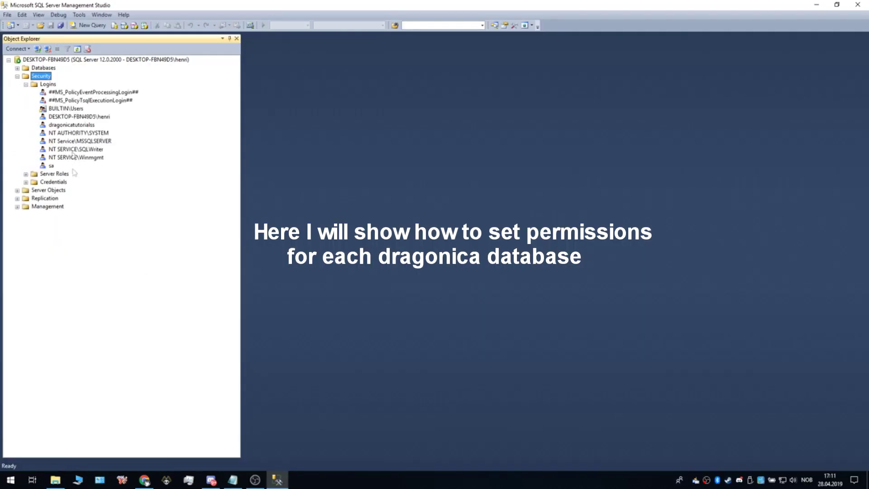
pyautogui.rightClick(55, 125)
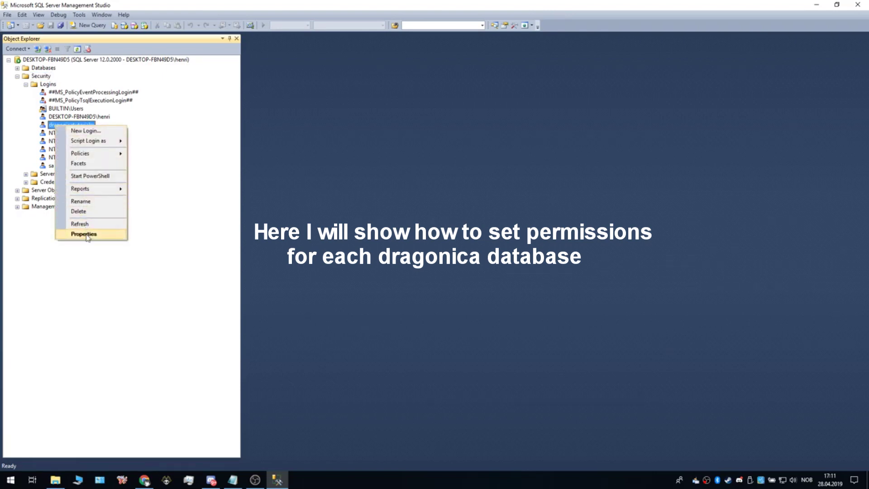
pyautogui.click(87, 234)
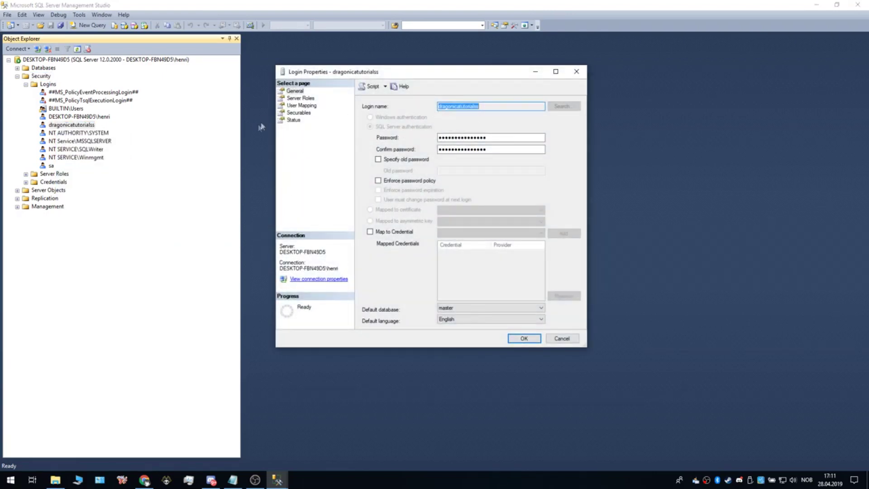
pyautogui.click(300, 106)
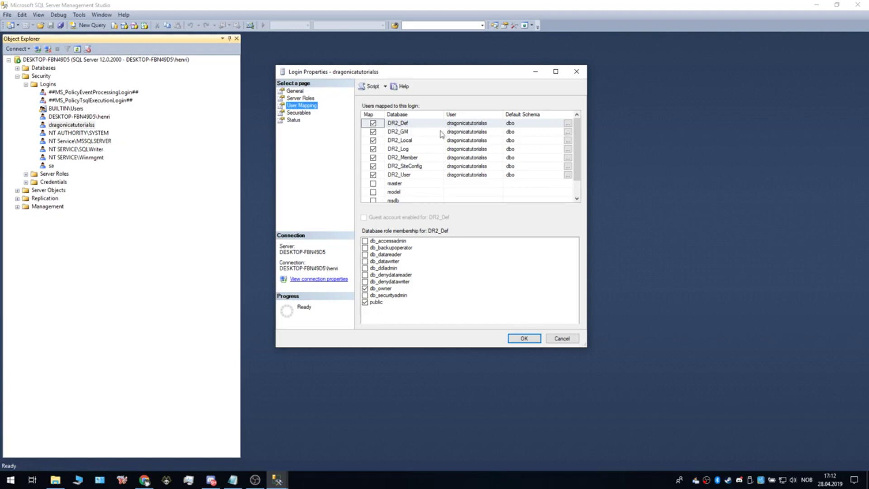
# Step: Give the login db_owner on DR2_Def and check roles on DR2_GM, DR2_Local, DR2_Log, DR2_User
pyautogui.click(405, 127)
pyautogui.click(373, 124)
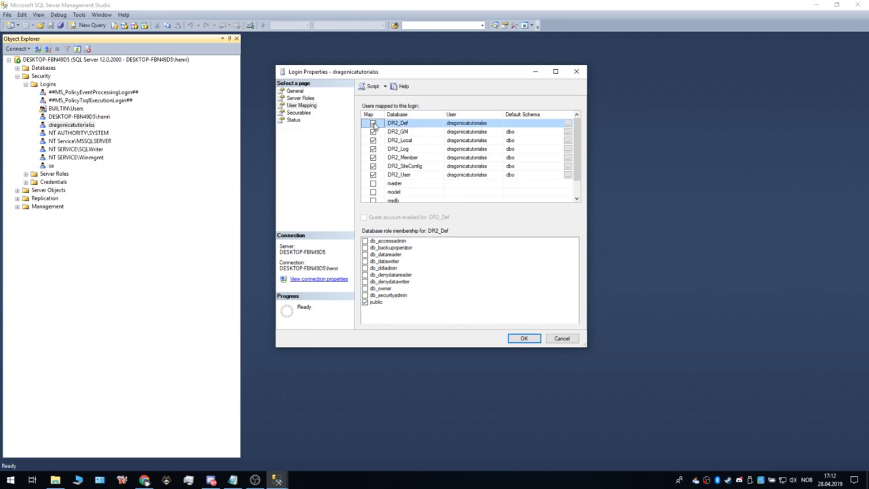
pyautogui.click(366, 289)
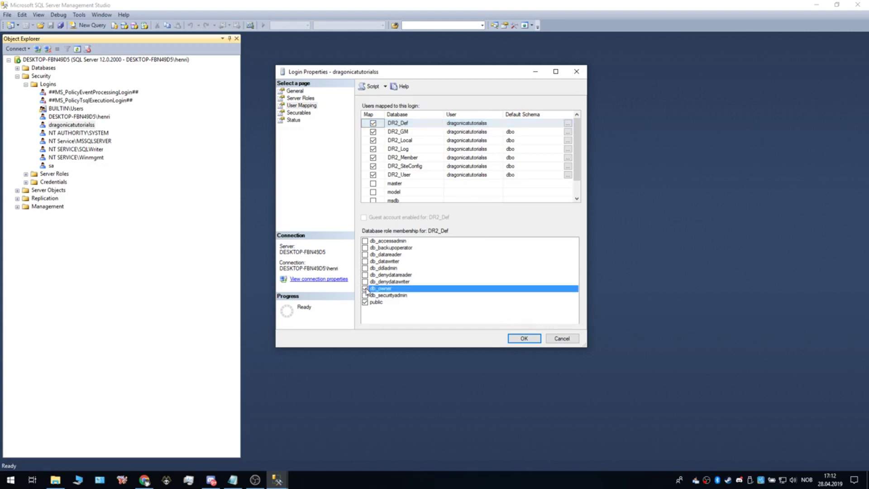
pyautogui.click(399, 133)
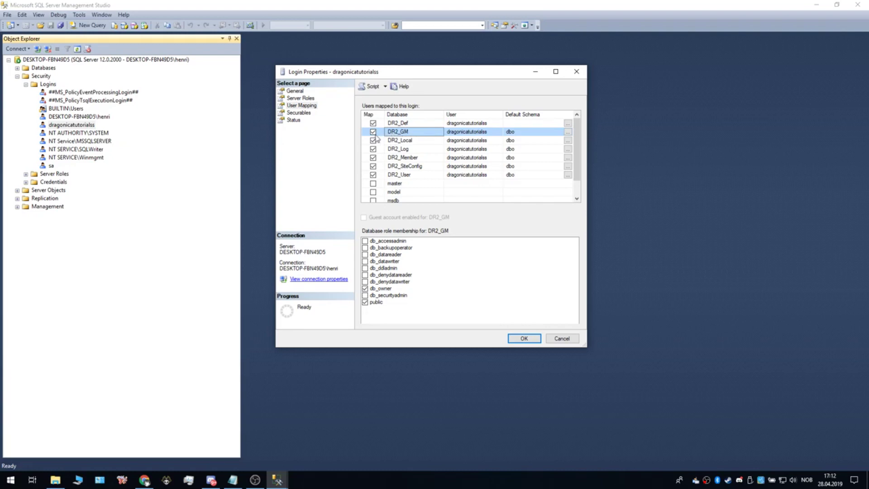
pyautogui.click(400, 141)
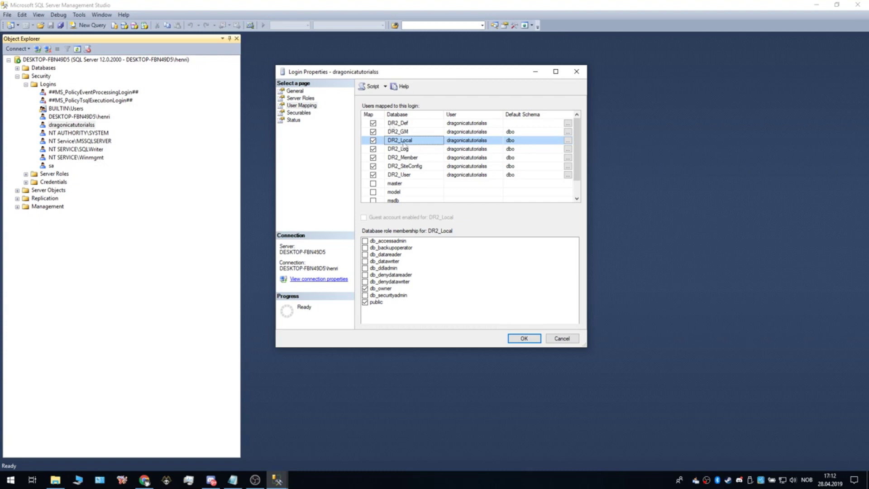
pyautogui.click(398, 150)
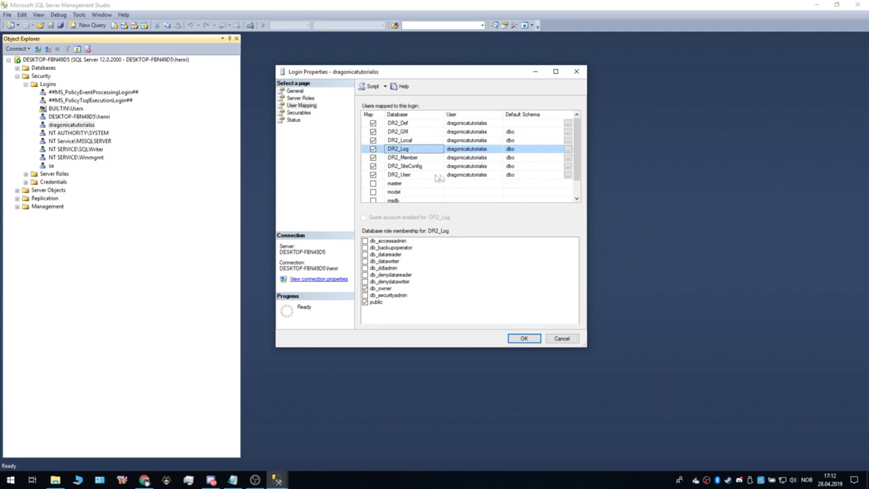
pyautogui.click(455, 174)
pyautogui.click(412, 176)
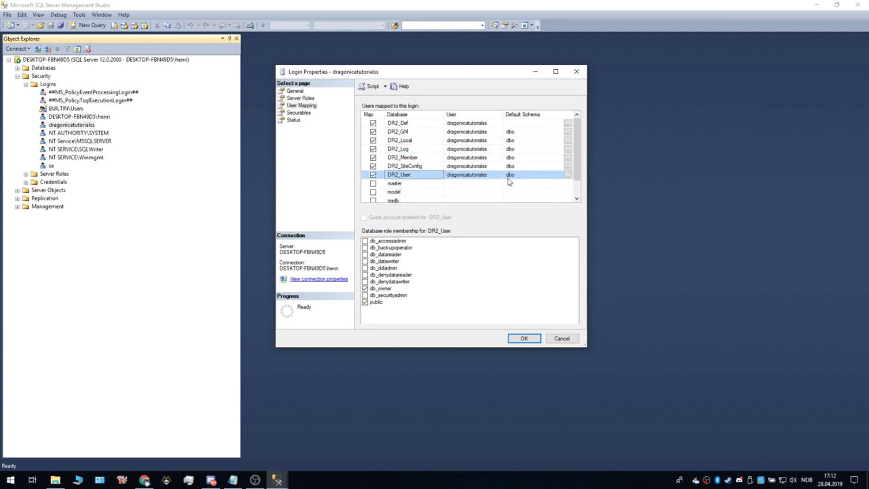
pyautogui.click(509, 125)
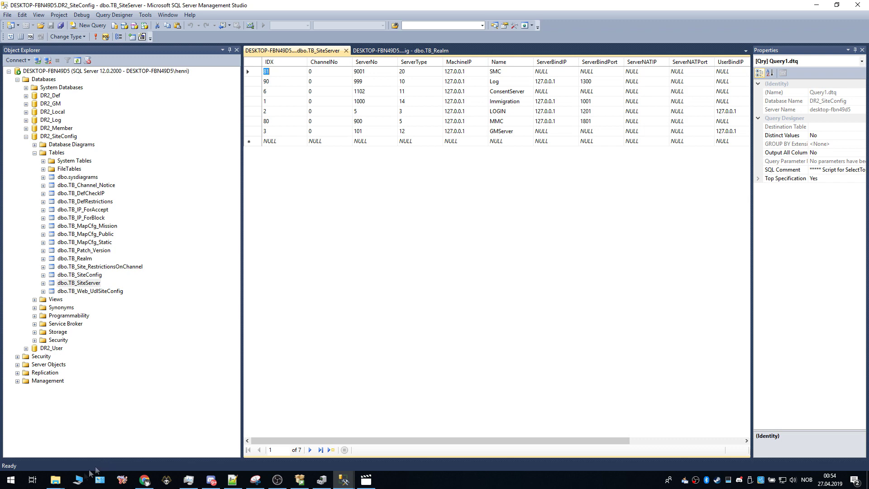
# Step: Maximize the Dragonica folder window, browse to Server 2.0.14\Patch\Config, then bring up Notepad++
pyautogui.click(55, 480)
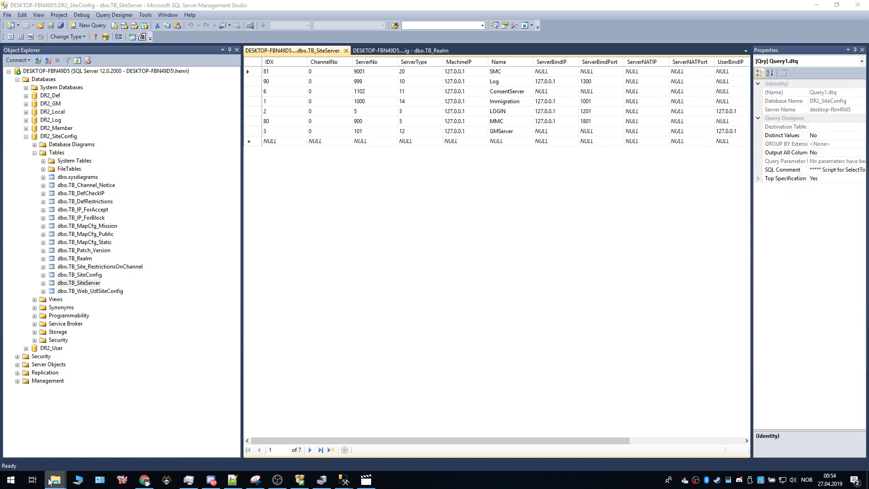
pyautogui.moveTo(55, 480)
pyautogui.click(244, 441)
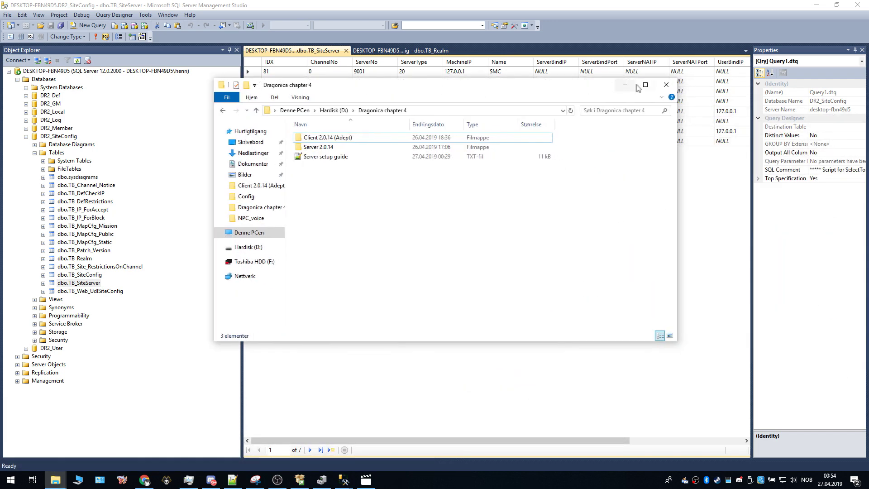
pyautogui.click(645, 85)
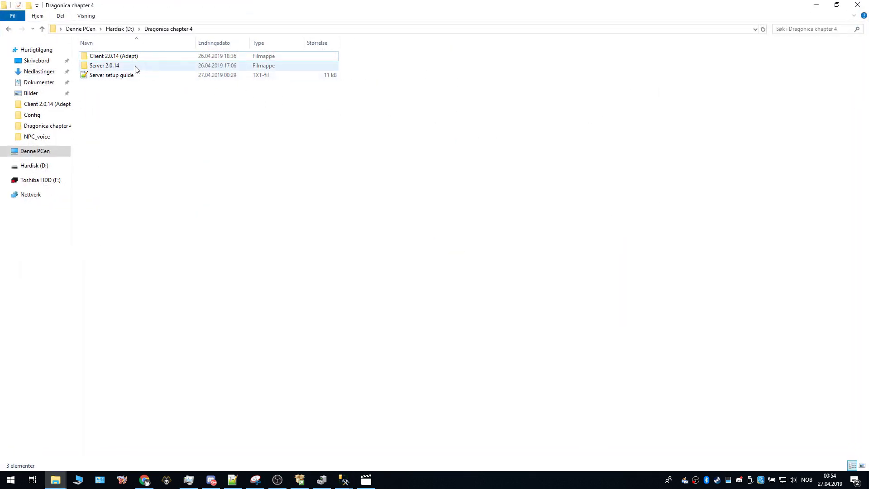
pyautogui.doubleClick(138, 68)
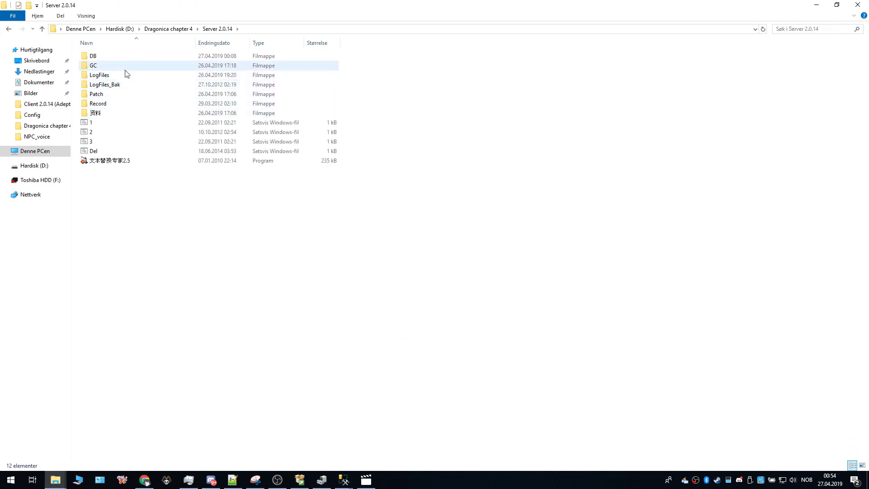
pyautogui.doubleClick(134, 94)
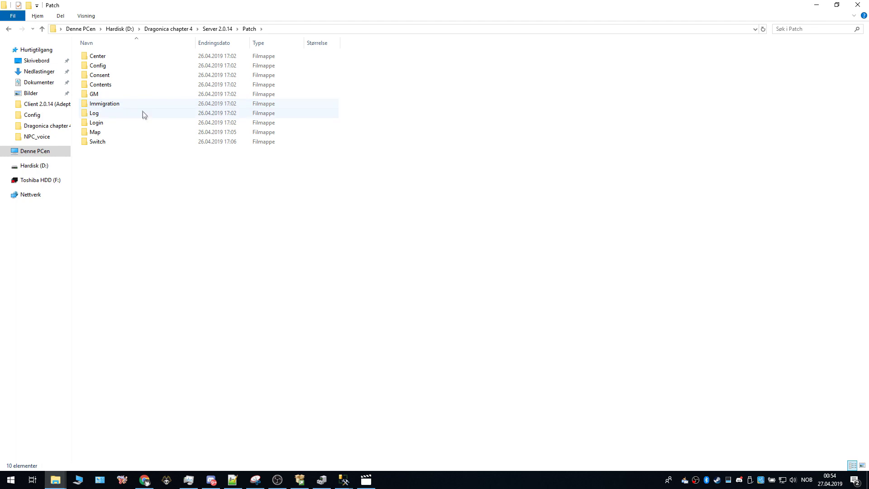
pyautogui.click(114, 66)
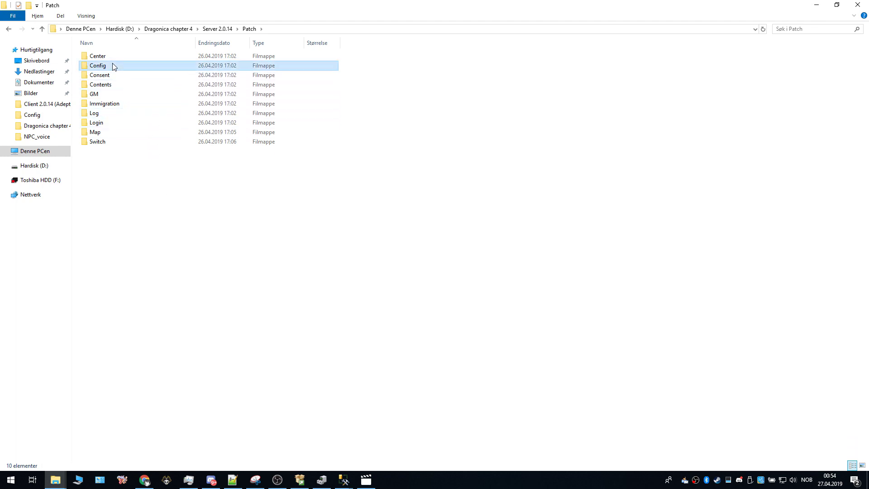
pyautogui.doubleClick(114, 66)
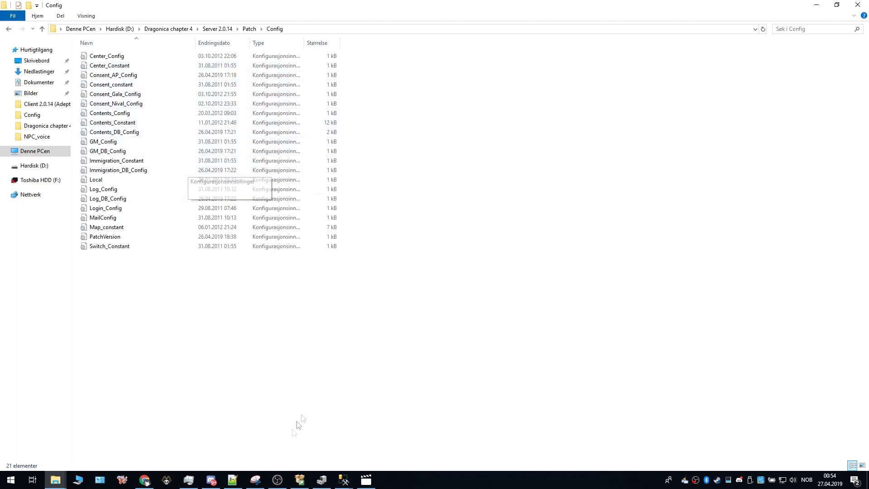
pyautogui.click(241, 481)
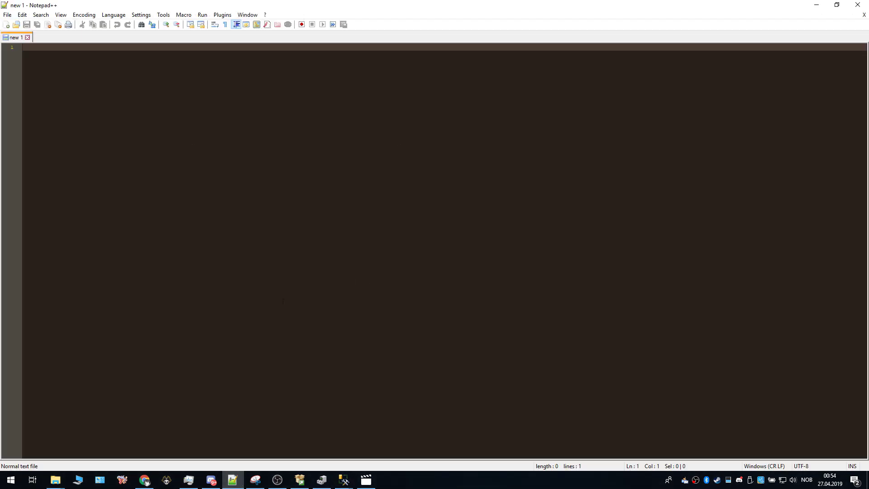
# Step: Drag all 21 config files from the Config folder into Notepad++
pyautogui.moveTo(56, 479)
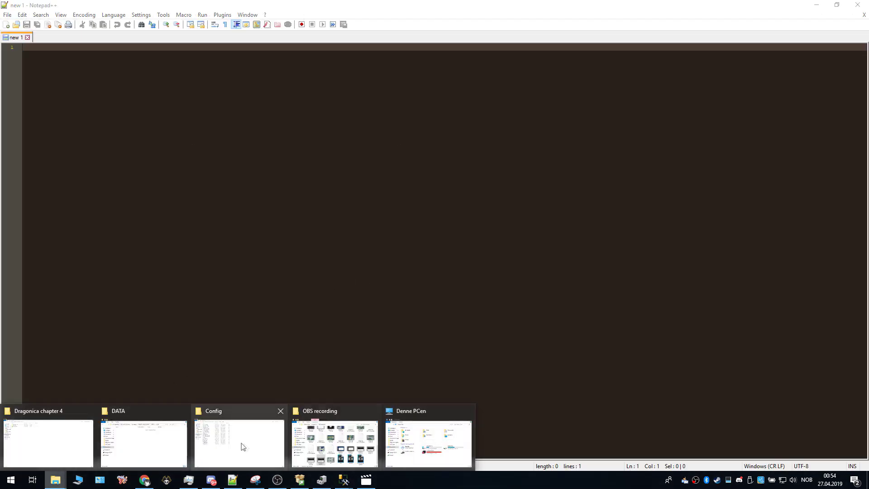
pyautogui.click(245, 446)
pyautogui.click(837, 4)
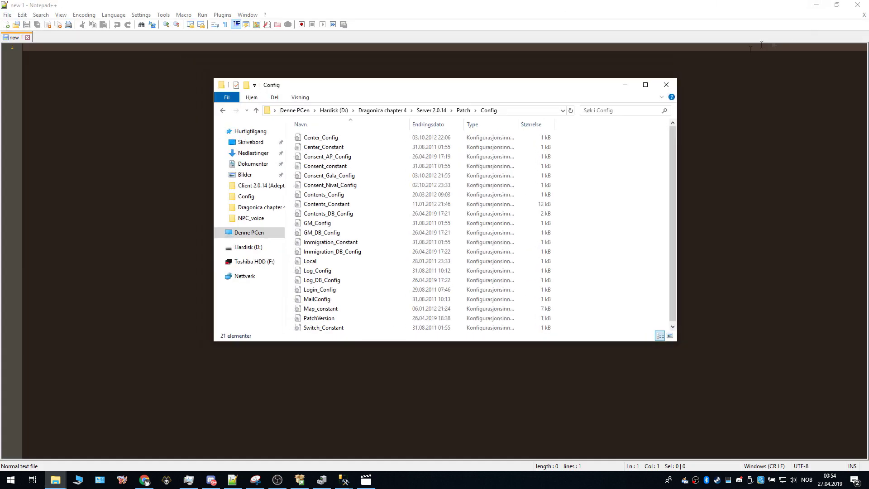
pyautogui.moveTo(567, 87); pyautogui.dragTo(667, 76)
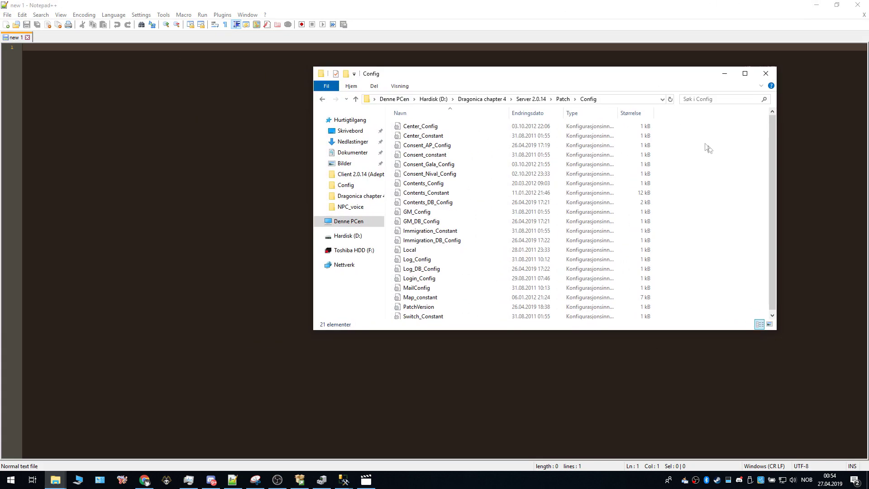
pyautogui.moveTo(674, 129); pyautogui.dragTo(580, 328)
pyautogui.moveTo(547, 302); pyautogui.dragTo(244, 102)
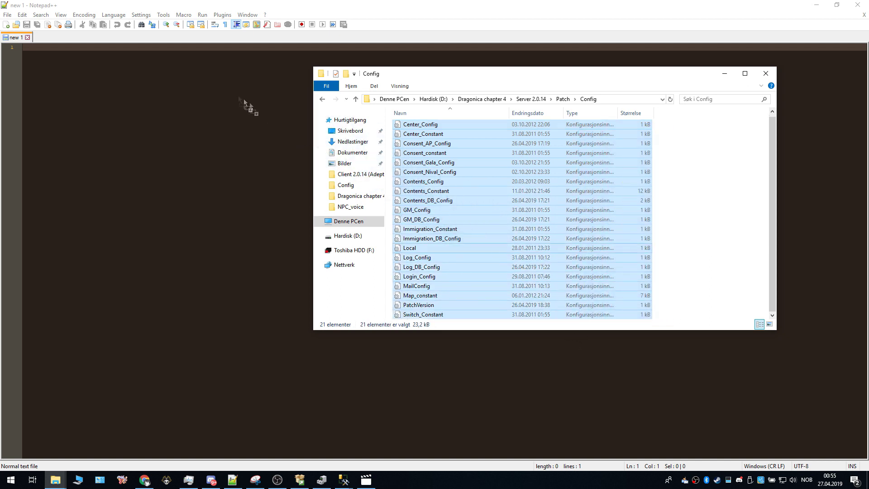
pyautogui.moveTo(145, 45); pyautogui.dragTo(103, 37)
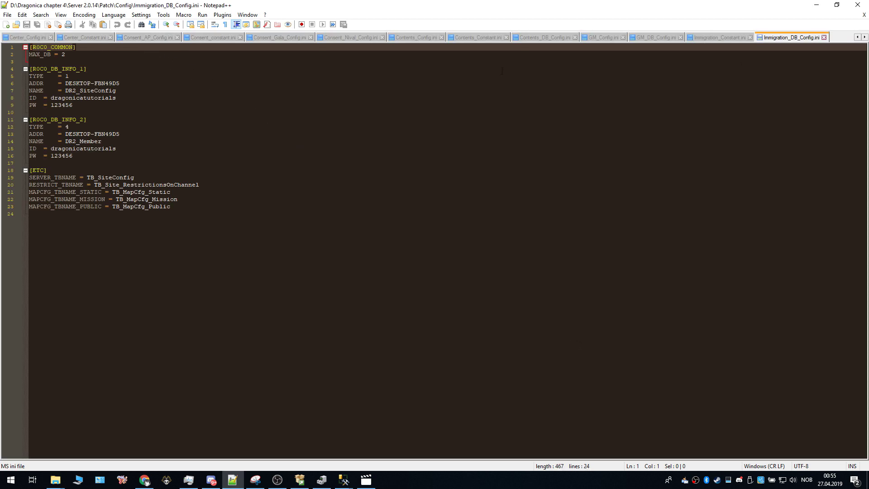
# Step: View the Local.ini, Log_Config.ini and Log_DB_Config.ini tabs in turn
pyautogui.click(857, 38)
pyautogui.click(857, 38)
pyautogui.click(857, 37)
pyautogui.click(856, 37)
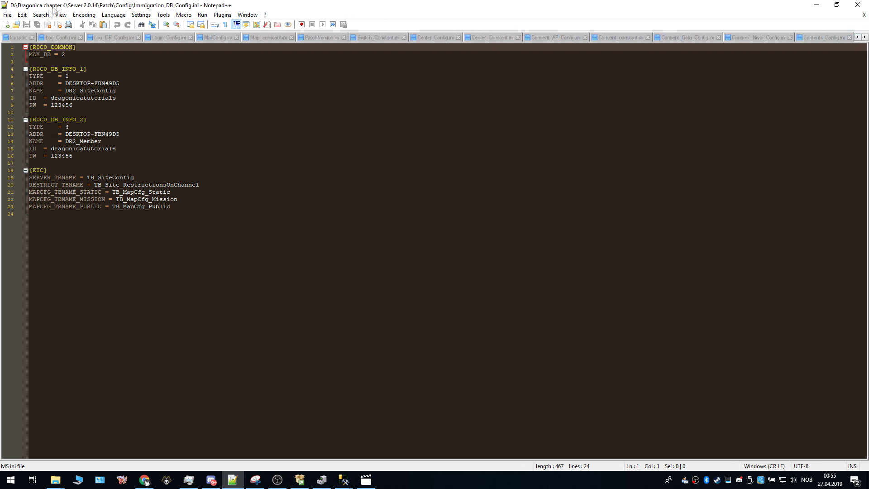
pyautogui.click(15, 37)
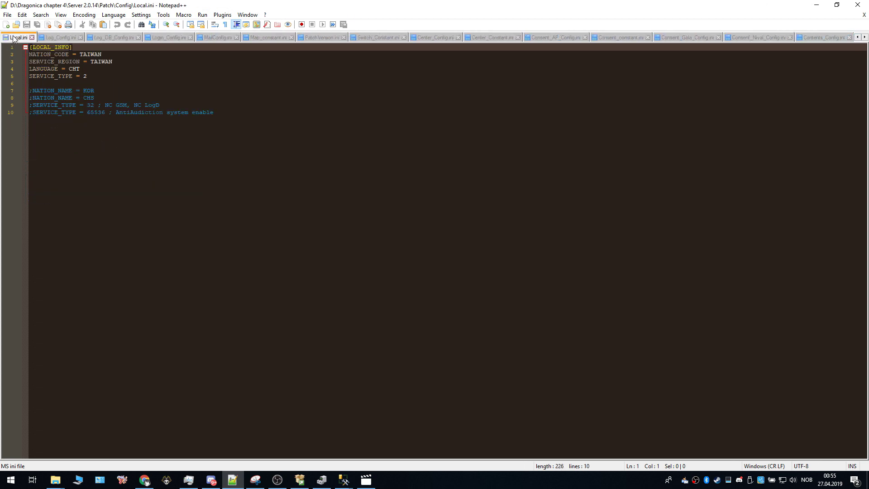
pyautogui.click(61, 38)
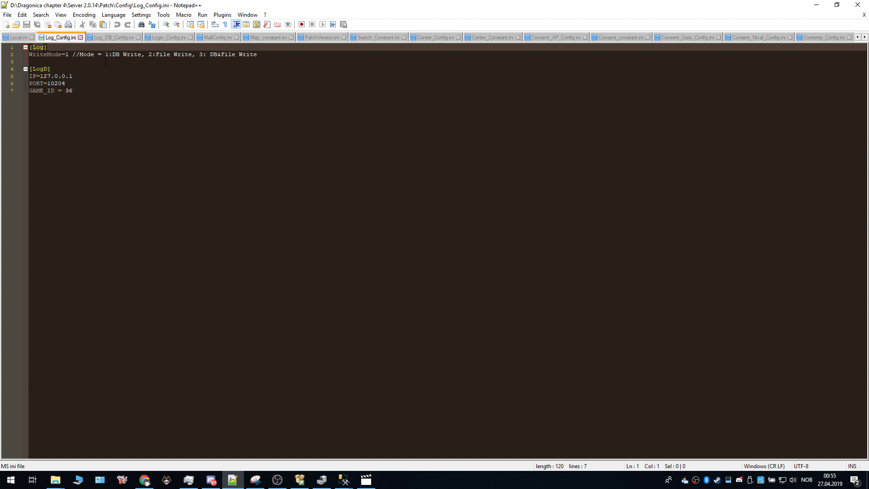
pyautogui.click(111, 39)
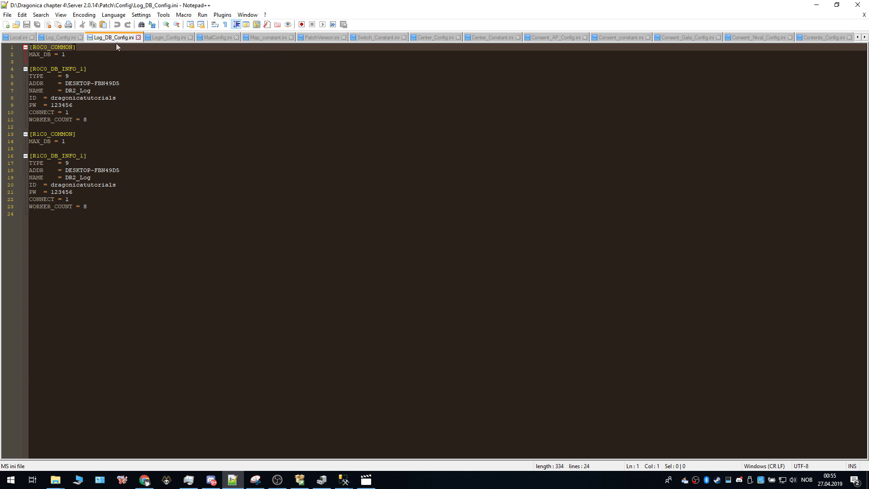
# Step: Compare the ADDR value with the server name in SSMS's Connect to Server dialog
pyautogui.moveTo(121, 84); pyautogui.dragTo(82, 83)
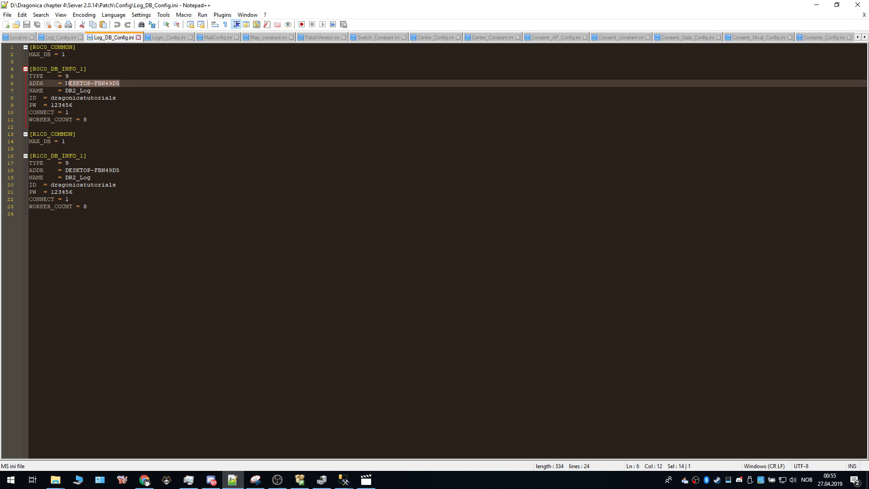
pyautogui.moveTo(345, 476)
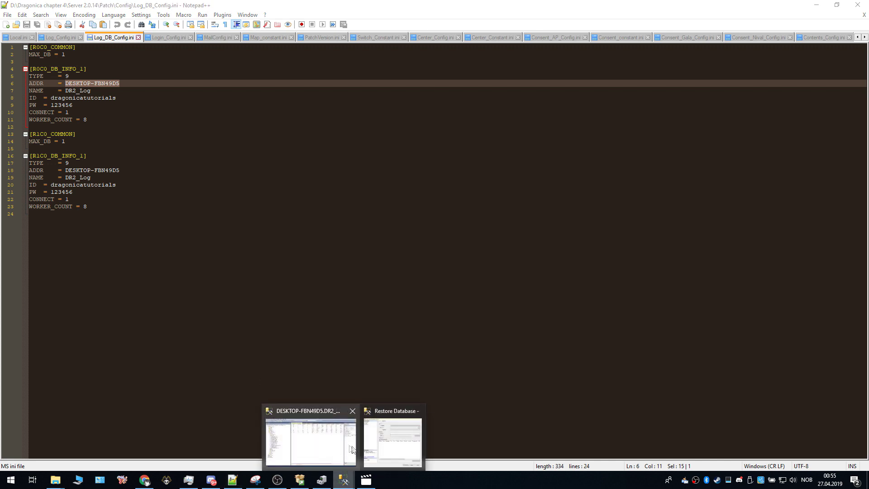
pyautogui.click(302, 437)
pyautogui.click(7, 15)
pyautogui.click(27, 23)
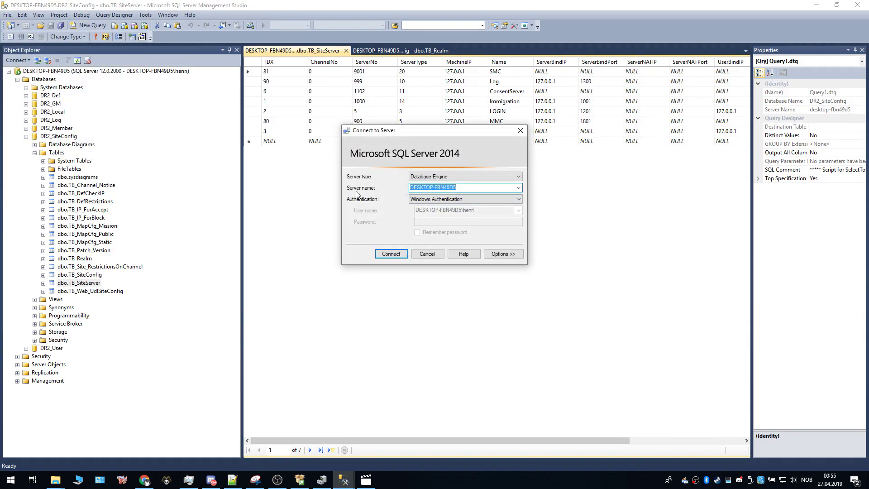
pyautogui.click(460, 189)
pyautogui.moveTo(439, 186); pyautogui.dragTo(413, 185)
# Step: Check Log_DB_Config.ini's DESKTOP-FBN49D5 address, DR2_Log database name and login values
pyautogui.click(232, 480)
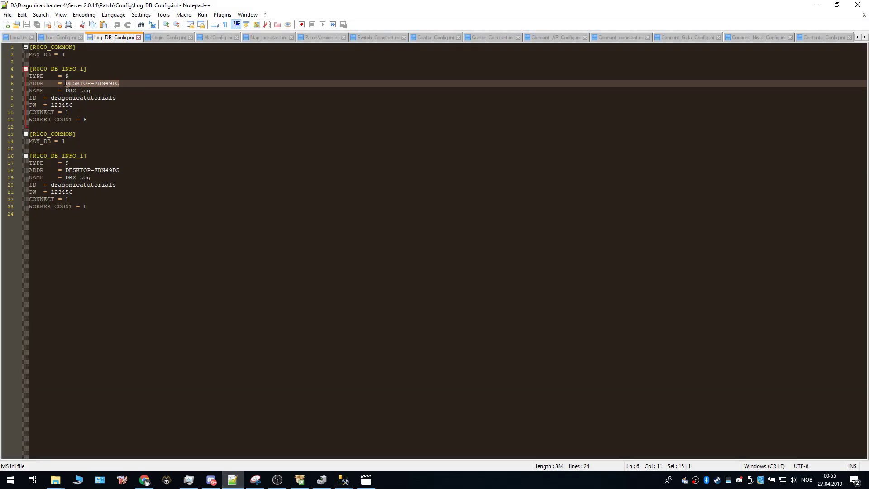
pyautogui.click(123, 83)
pyautogui.moveTo(120, 83); pyautogui.dragTo(66, 83)
pyautogui.moveTo(65, 90); pyautogui.dragTo(92, 90)
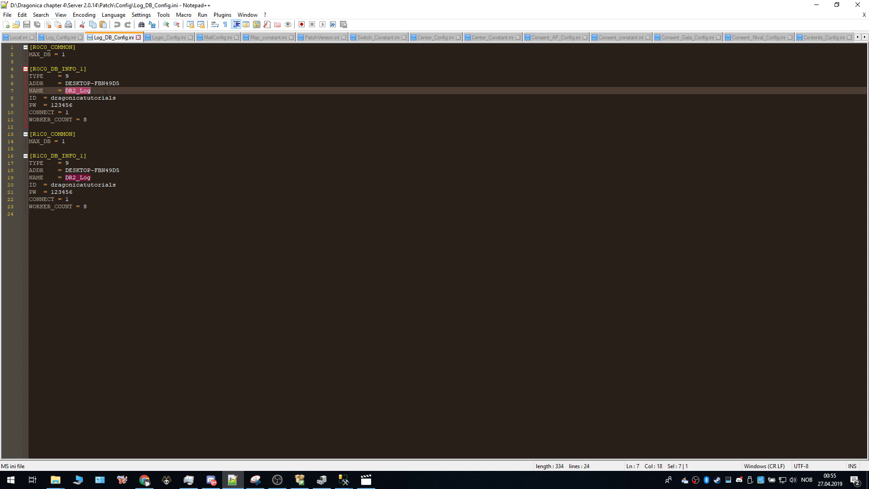
pyautogui.moveTo(120, 83); pyautogui.dragTo(66, 83)
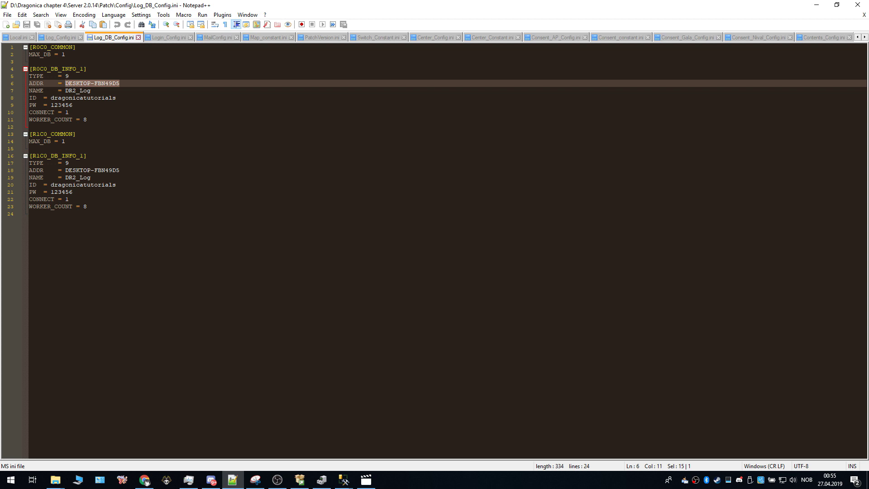
pyautogui.moveTo(51, 97); pyautogui.dragTo(119, 99)
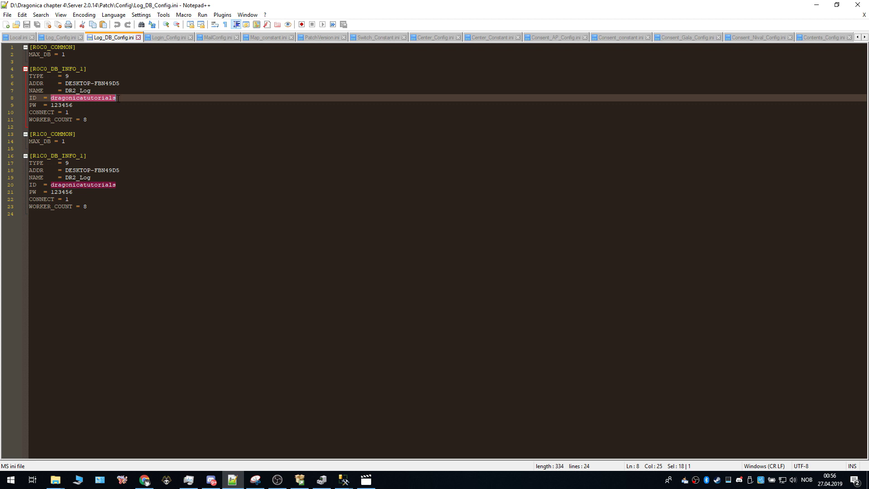
pyautogui.click(88, 105)
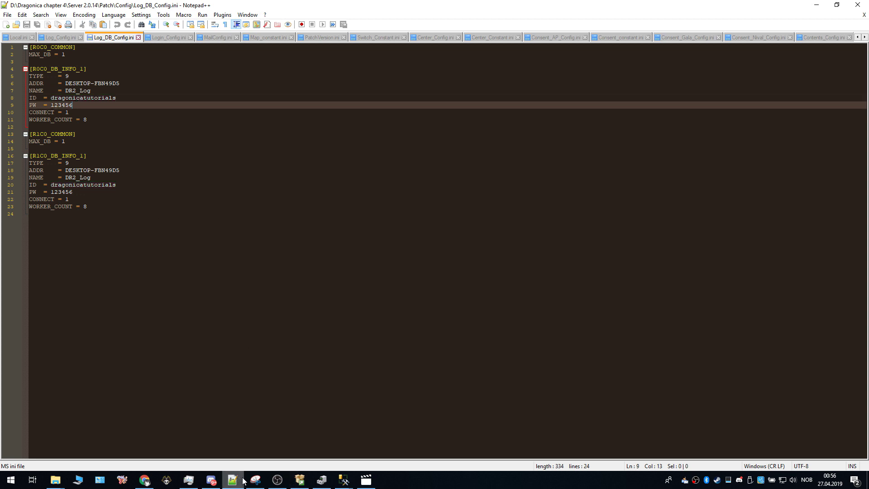
pyautogui.click(341, 484)
# Step: Switch the Connect to Server dialog to SQL Server Authentication, then go back to Notepad++
pyautogui.click(394, 437)
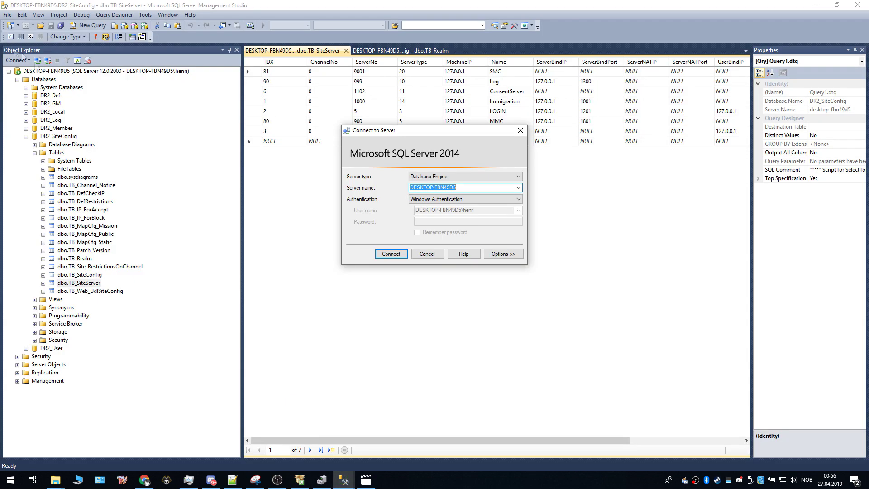
pyautogui.click(453, 199)
pyautogui.click(448, 213)
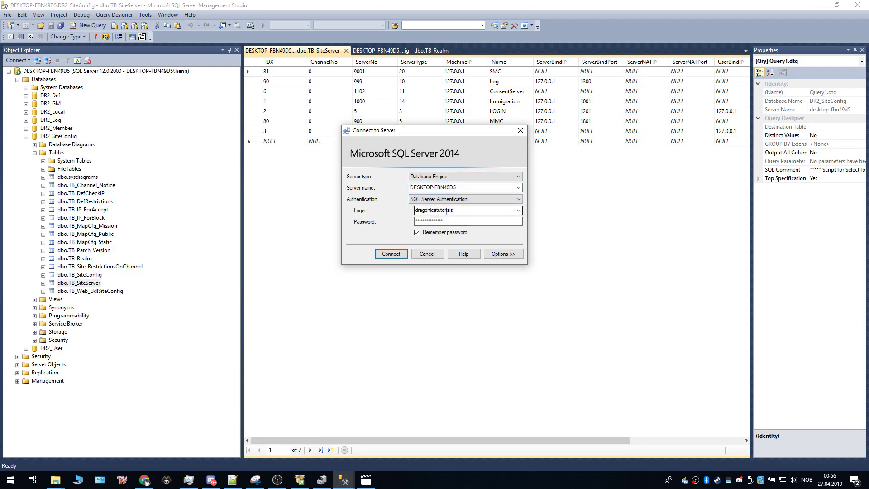
pyautogui.click(232, 480)
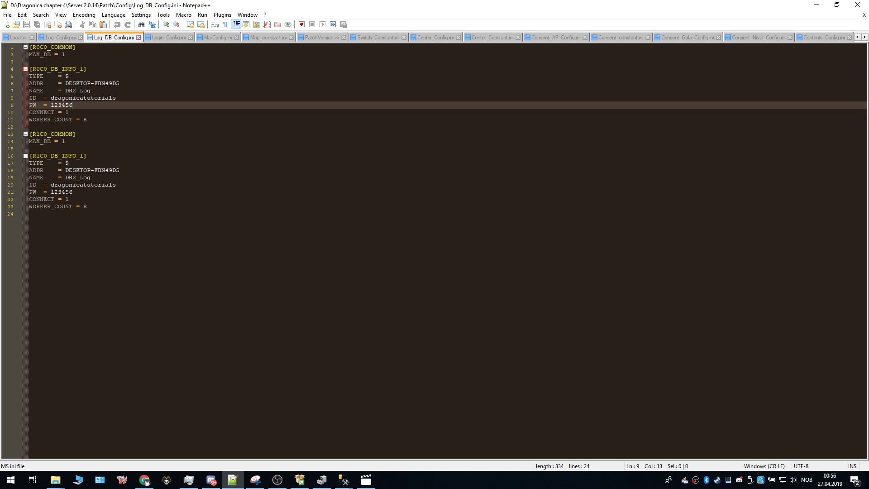
# Step: Check the second block's login and DESKTOP-FBN49D5 address, then view Login_Config.ini
pyautogui.click(79, 192)
pyautogui.click(83, 185)
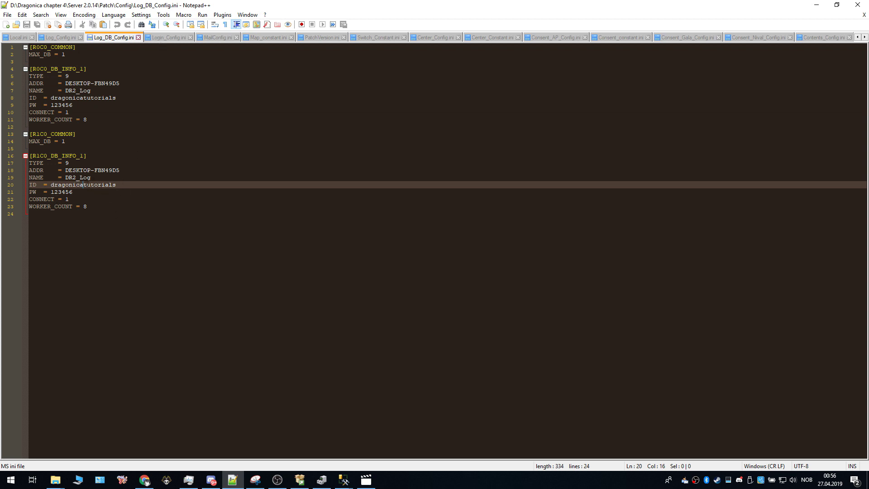
pyautogui.moveTo(65, 170); pyautogui.dragTo(122, 170)
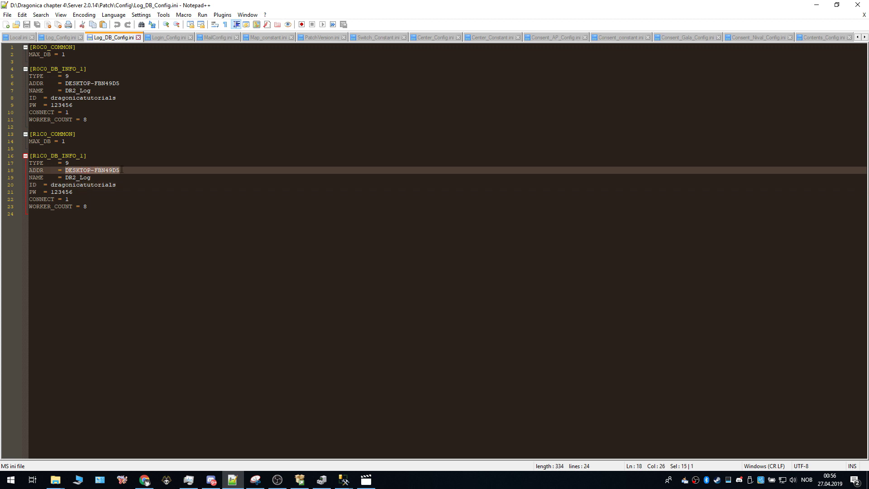
pyautogui.click(169, 37)
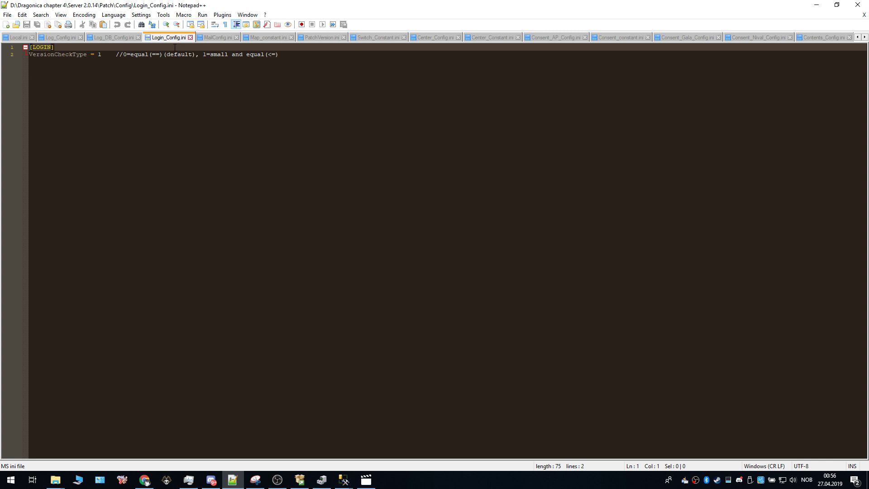
# Step: Review MailConfig, Map_constant, PatchVersion, Switch_Constant, Center and Consent_AP_Config files, noting its 127.0.0.1 IP
pyautogui.click(218, 38)
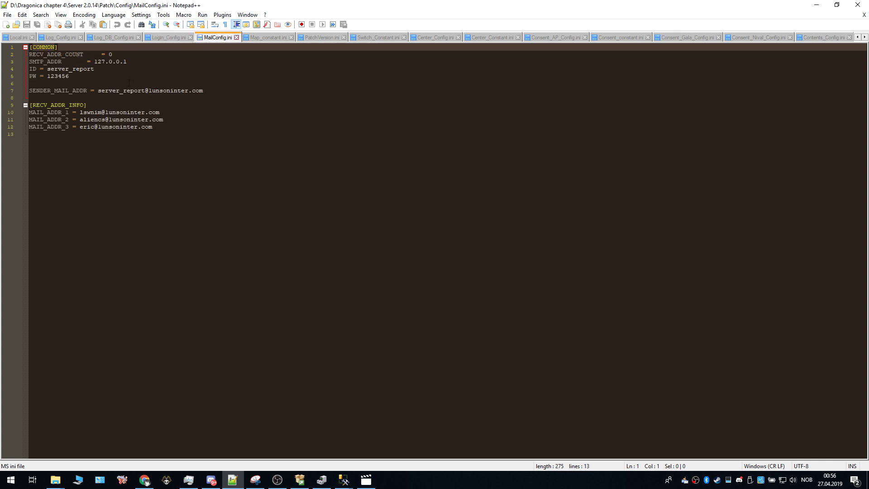
pyautogui.click(264, 39)
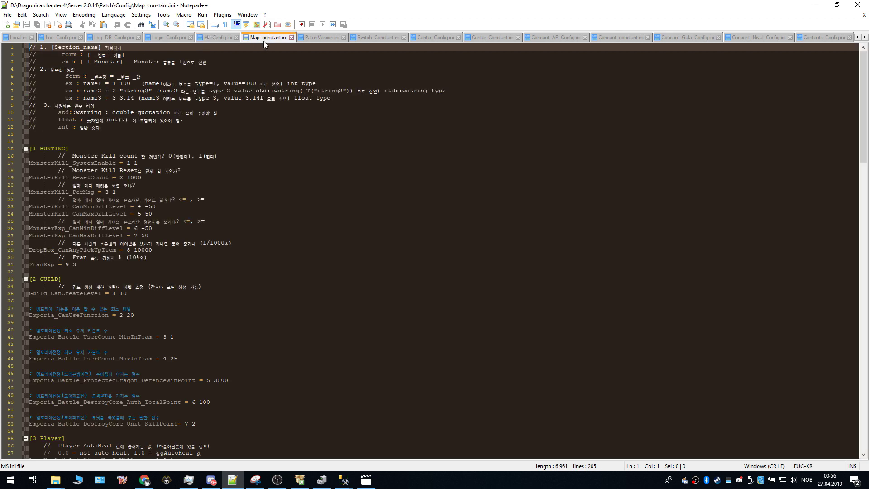
pyautogui.click(315, 40)
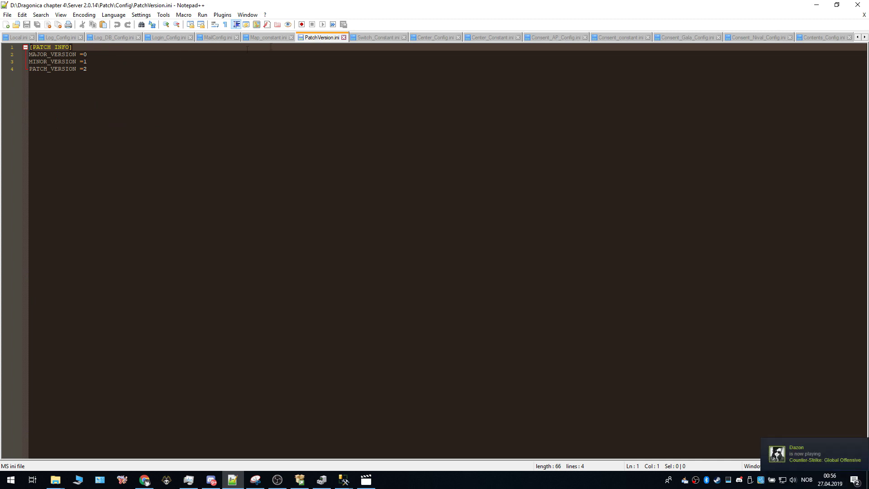
pyautogui.click(373, 39)
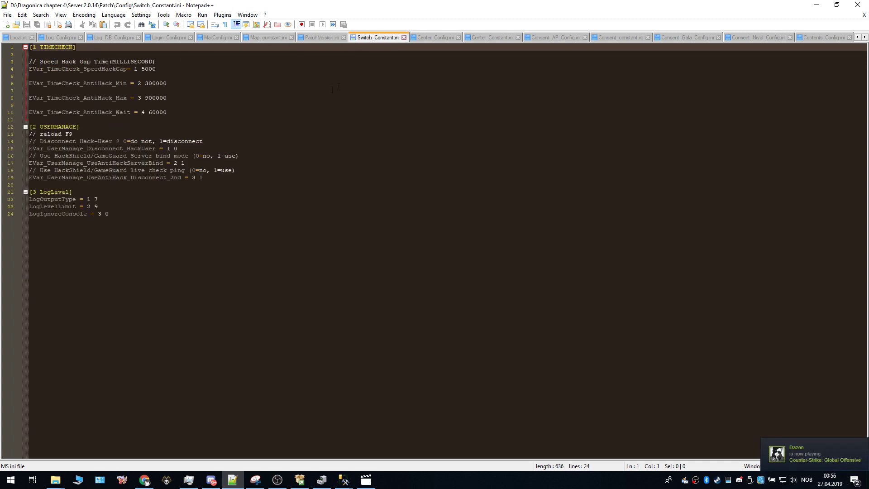
pyautogui.click(427, 39)
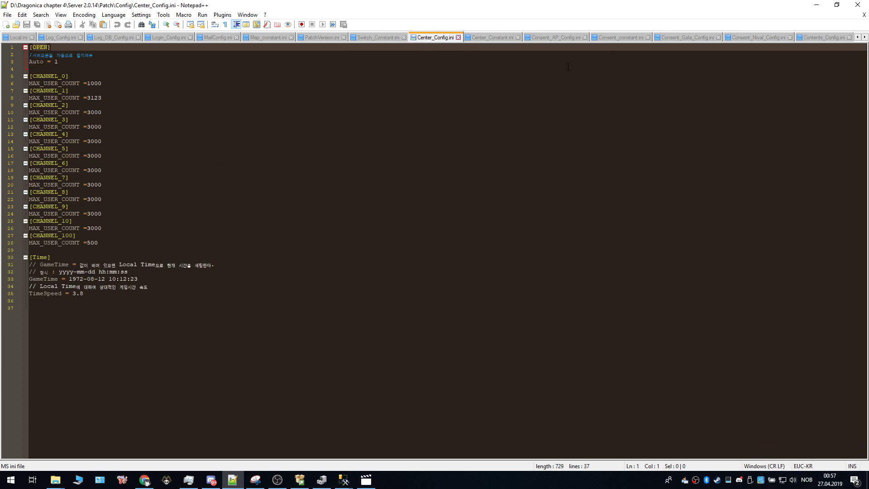
pyautogui.click(489, 38)
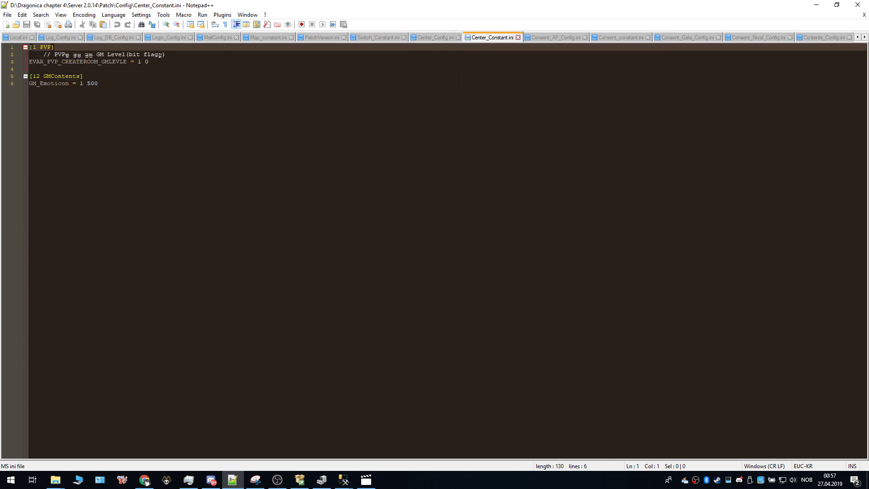
pyautogui.click(546, 38)
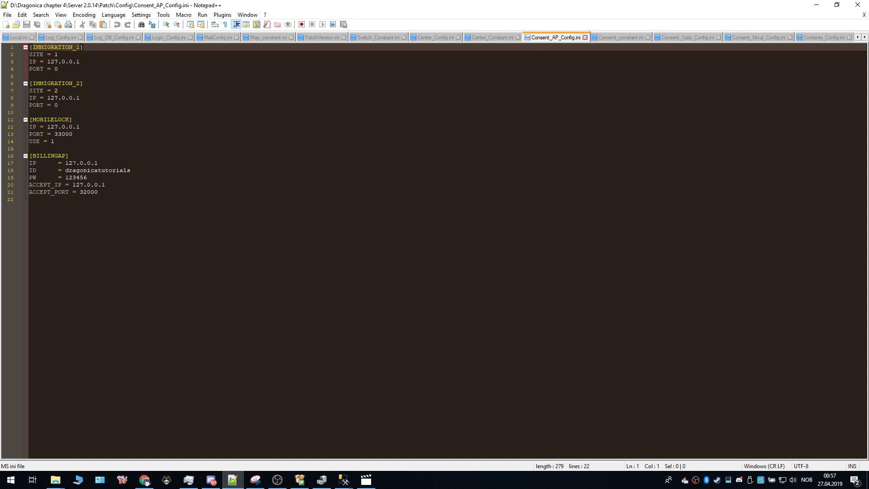
pyautogui.moveTo(64, 163); pyautogui.dragTo(76, 185)
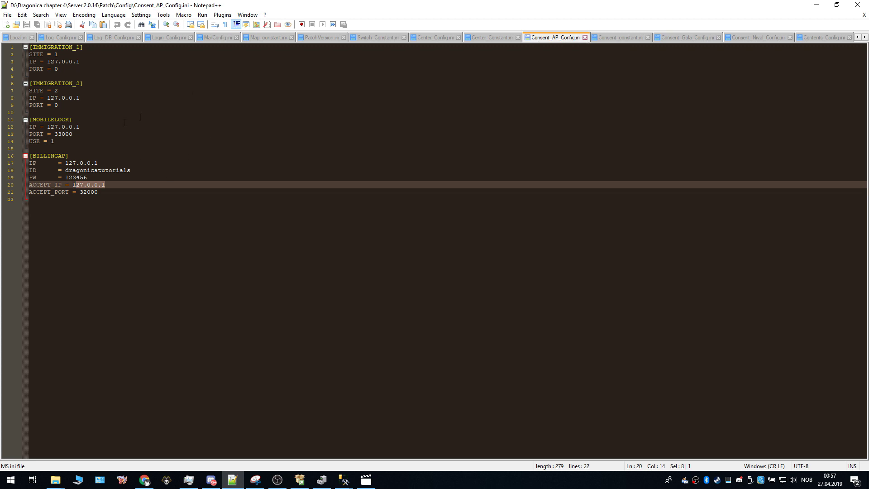
# Step: Review Consent_constant, Consent_Gala_Config and Consent_Nival_Config, ending on Contents_Config.ini
pyautogui.click(616, 38)
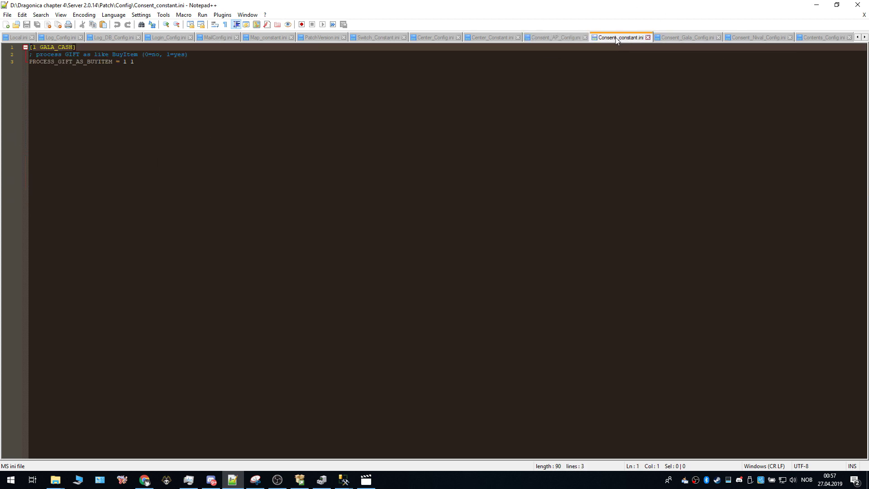
pyautogui.click(685, 38)
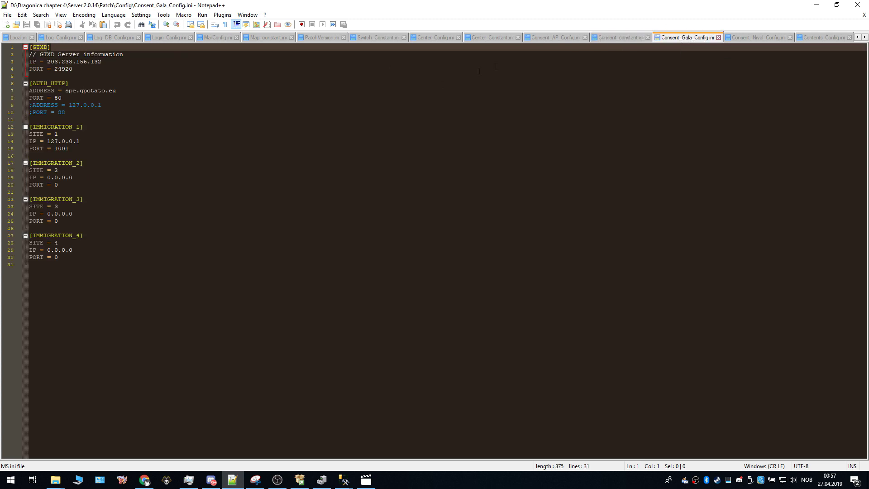
pyautogui.click(759, 39)
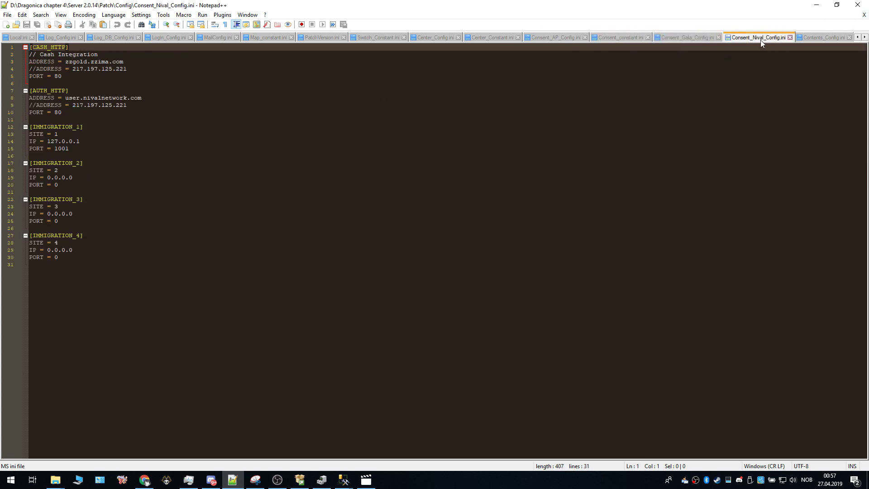
pyautogui.click(823, 39)
pyautogui.click(865, 37)
pyautogui.click(865, 37)
pyautogui.click(865, 37)
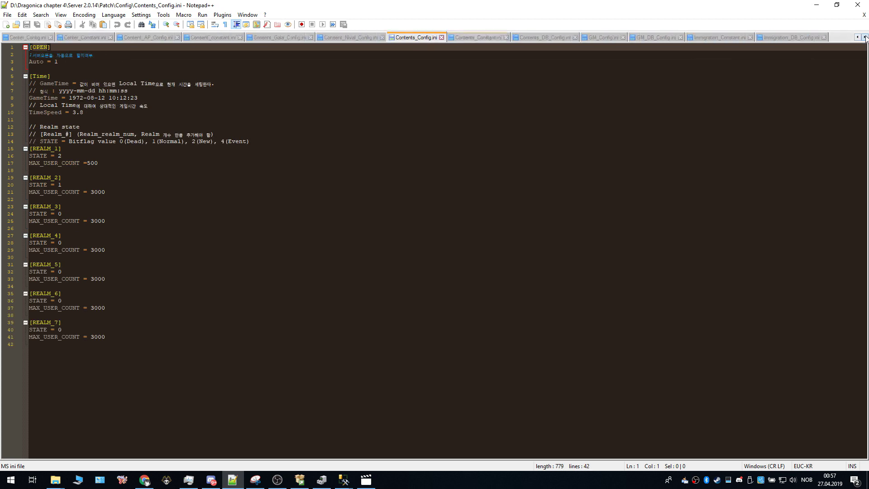
# Step: Glance through the Contents_Constant.ini file tab
pyautogui.click(464, 38)
pyautogui.scroll(-3, 518, 67)
pyautogui.scroll(3, 518, 67)
# Step: In Contents_DB_Config.ini, select the DESKTOP-FBN49D5 address on line 6 and search for it
pyautogui.click(536, 38)
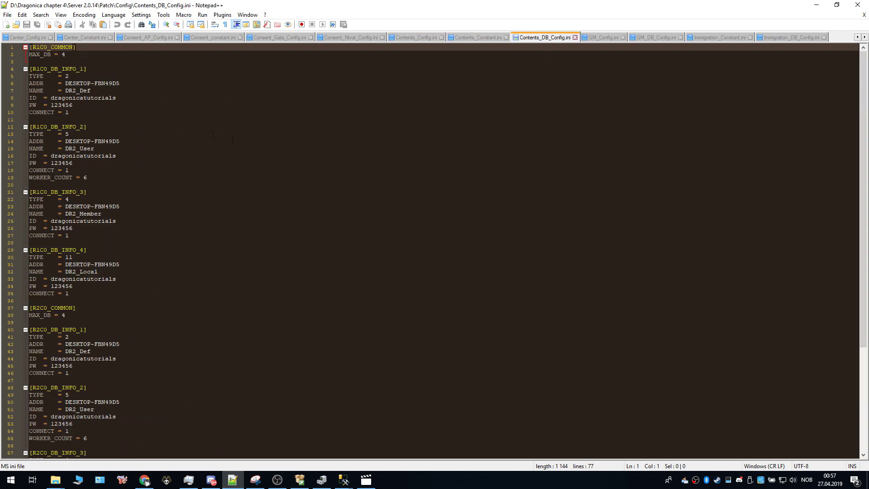
pyautogui.scroll(-3, 529, 110)
pyautogui.scroll(3, 529, 109)
pyautogui.moveTo(121, 83); pyautogui.dragTo(65, 83)
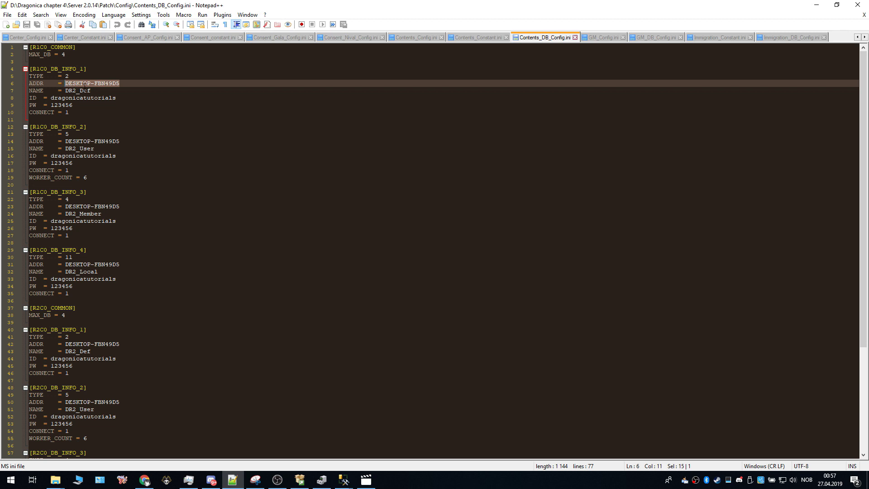
pyautogui.hotkey('ctrl', 'f')
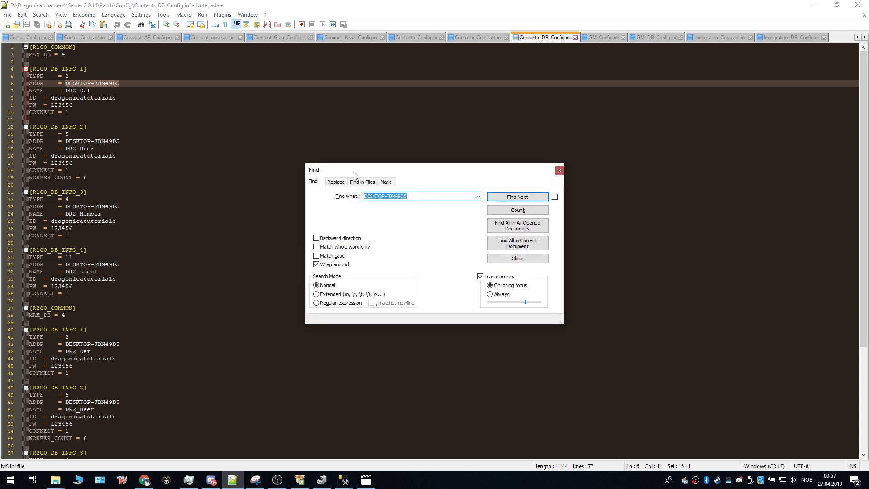
# Step: View the Replace tab's fields for DESKTOP-FBN49D5, then dismiss the dialog without replacing
pyautogui.click(335, 183)
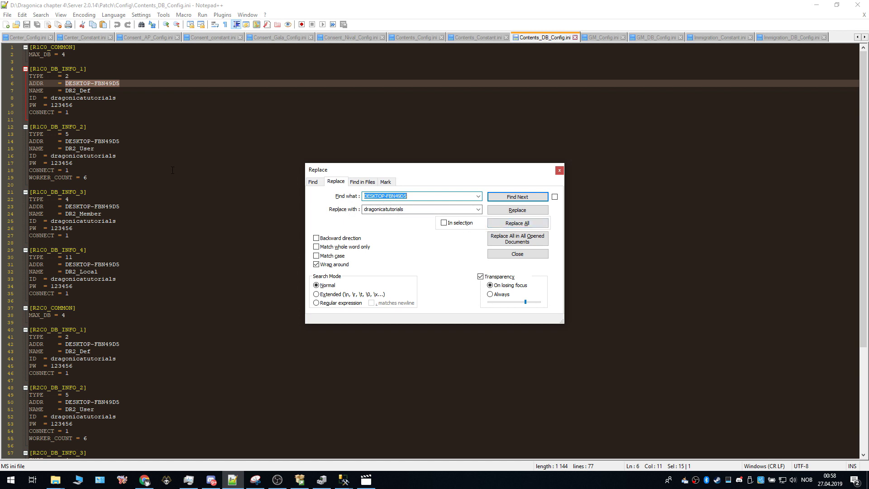
pyautogui.scroll(-3, 244, 182)
pyautogui.scroll(3, 244, 182)
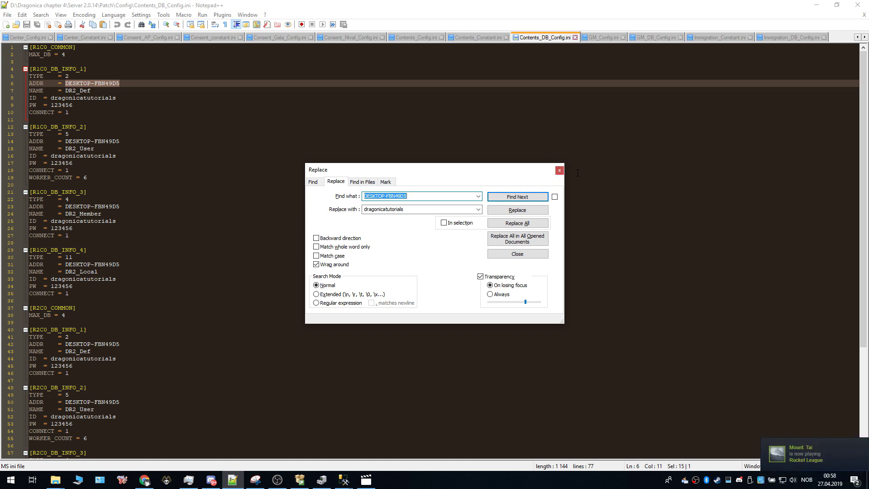
pyautogui.click(559, 171)
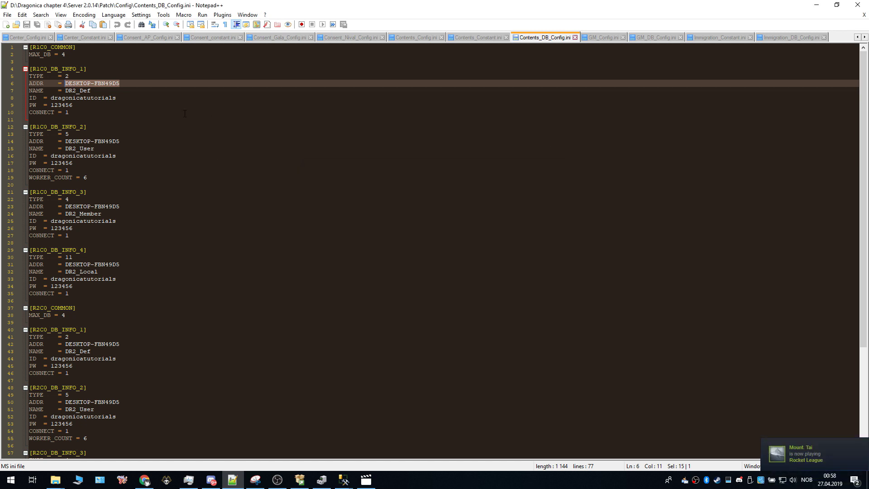
# Step: Deselect line 6 and scroll through the R1C0 and R2C0 database blocks to the [ETC] section
pyautogui.click(124, 83)
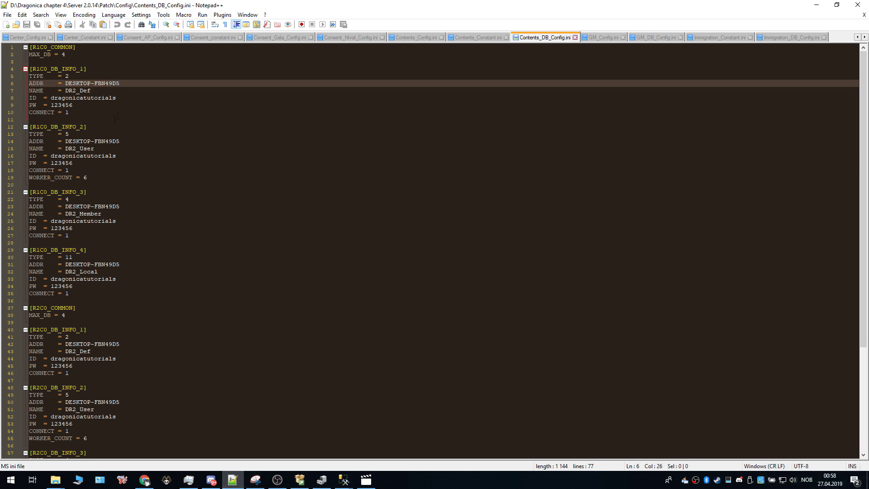
pyautogui.scroll(-7, 114, 119)
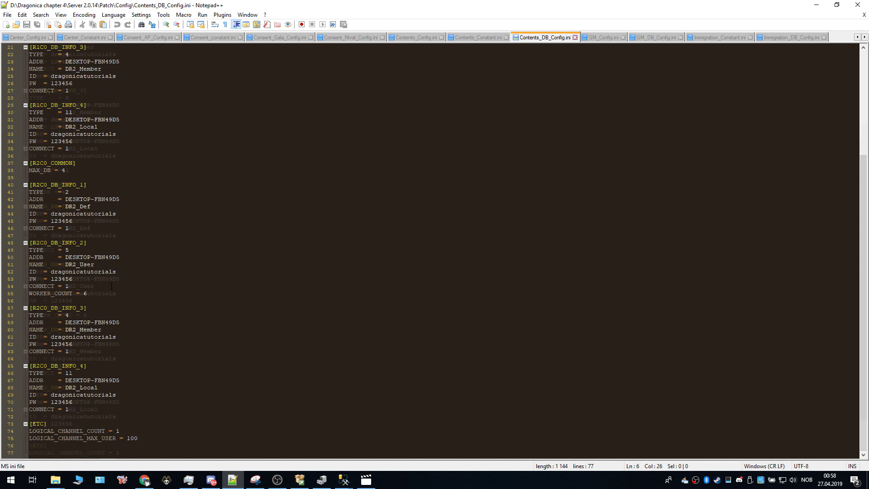
pyautogui.scroll(7, 111, 286)
pyautogui.scroll(-7, 112, 272)
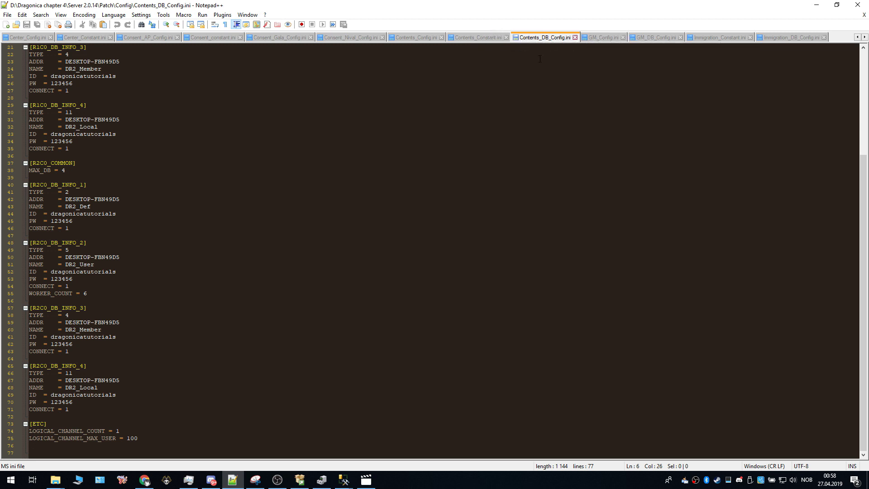
# Step: Review GM_Config and GM_DB_Config, checking the database login and password values against SQL Server
pyautogui.click(597, 37)
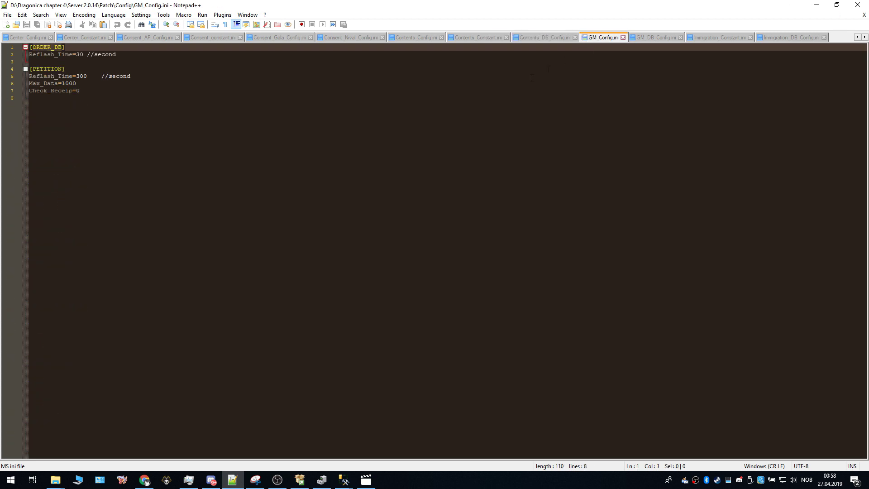
pyautogui.click(655, 41)
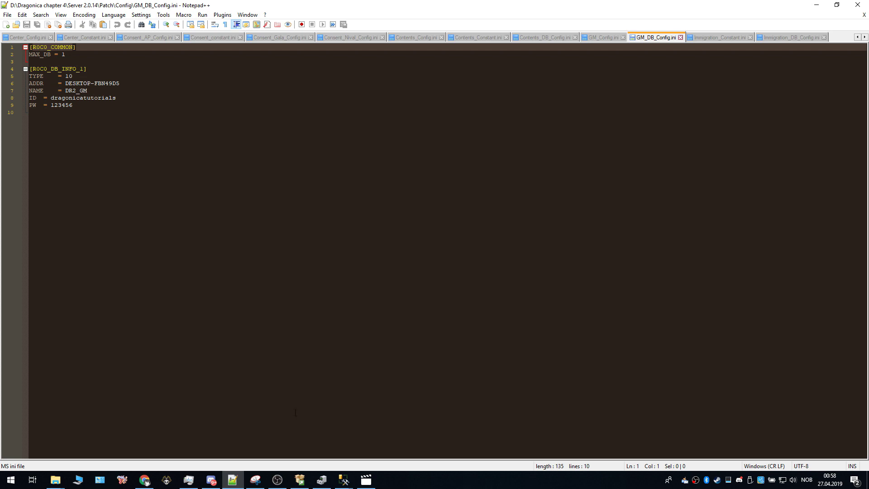
pyautogui.click(330, 437)
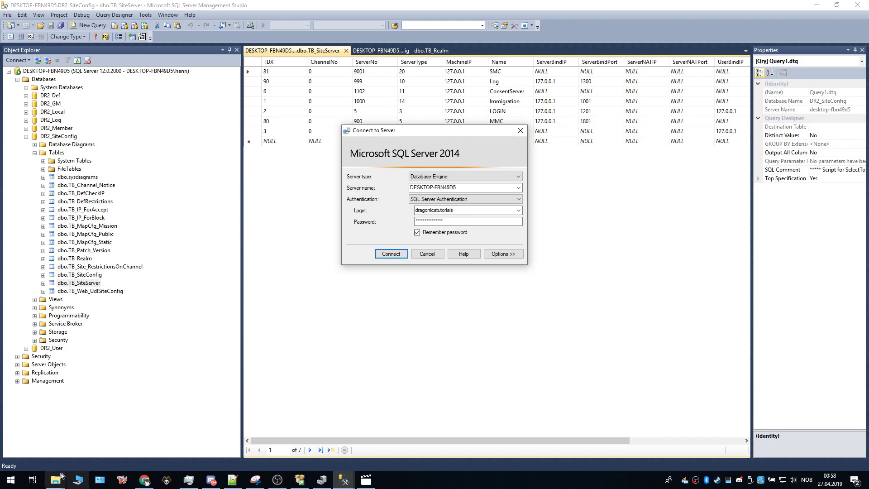
pyautogui.click(233, 480)
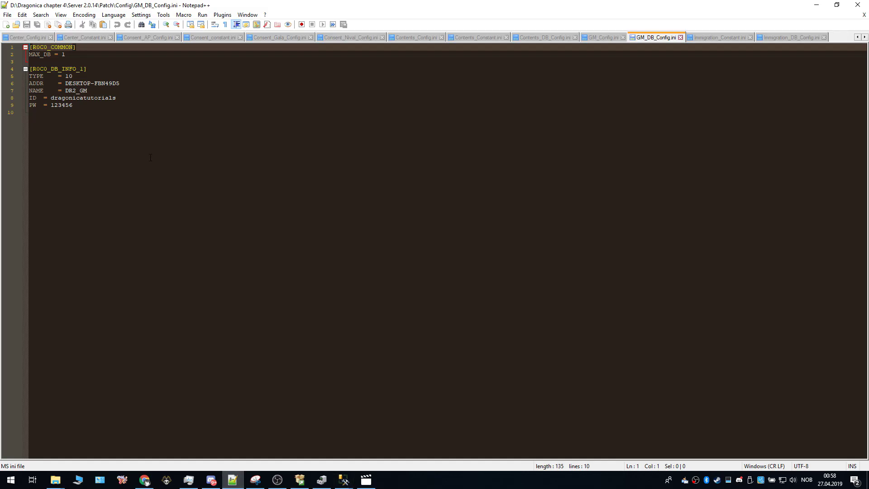
pyautogui.moveTo(50, 97); pyautogui.dragTo(105, 103)
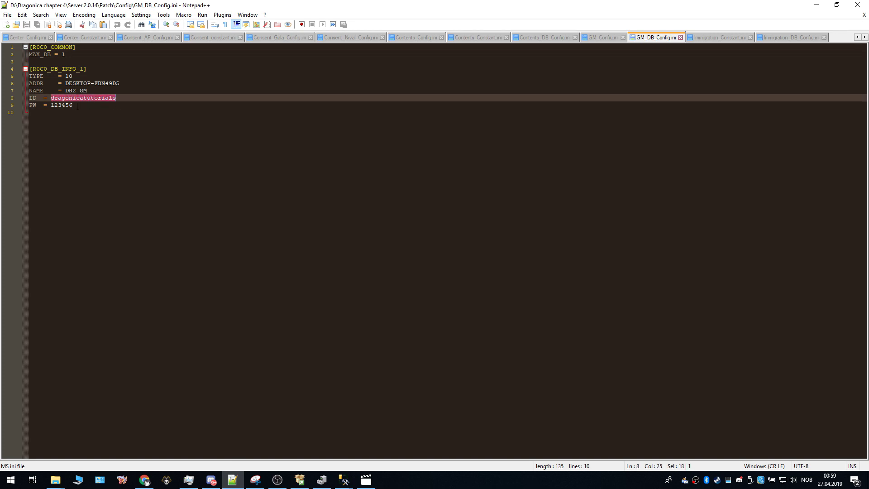
pyautogui.moveTo(78, 105); pyautogui.dragTo(51, 105)
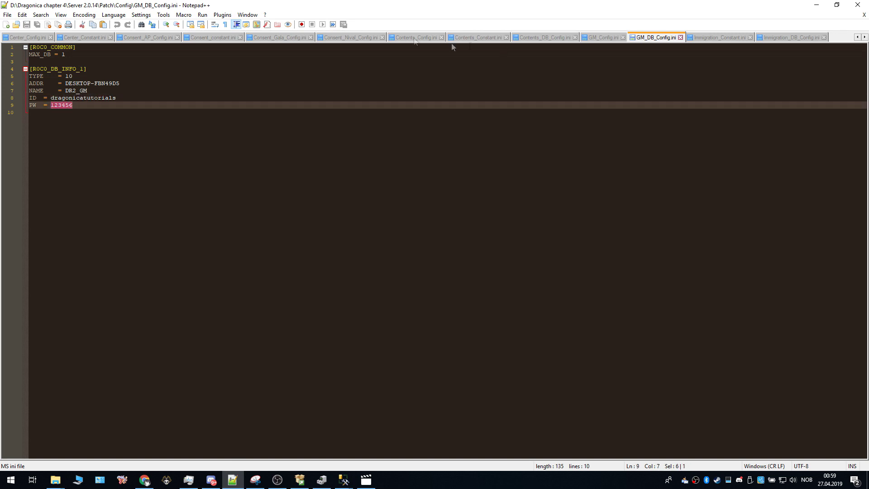
# Step: Review the Immigration files, marking Immigration_DB_Config's server address and login name
pyautogui.click(714, 37)
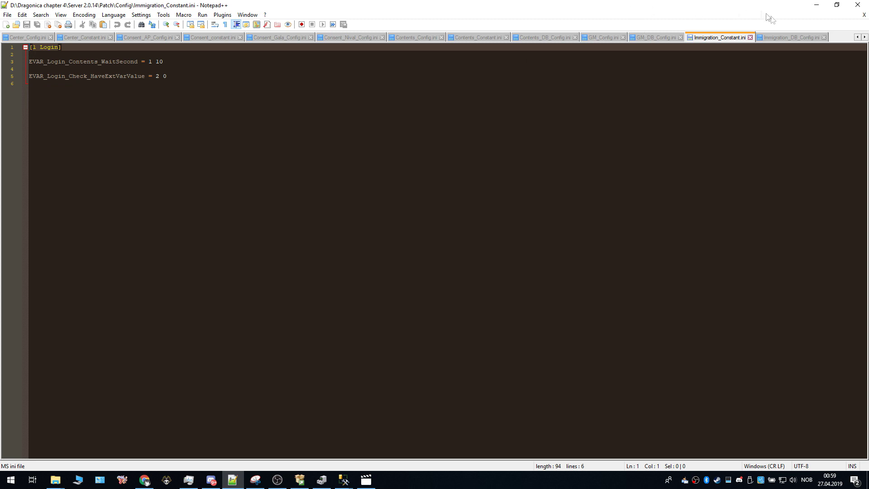
pyautogui.click(786, 34)
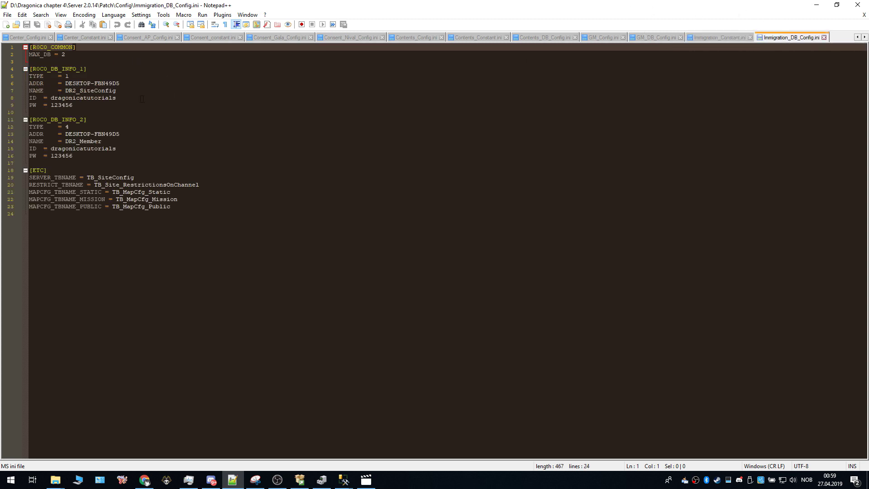
pyautogui.moveTo(66, 84); pyautogui.dragTo(116, 83)
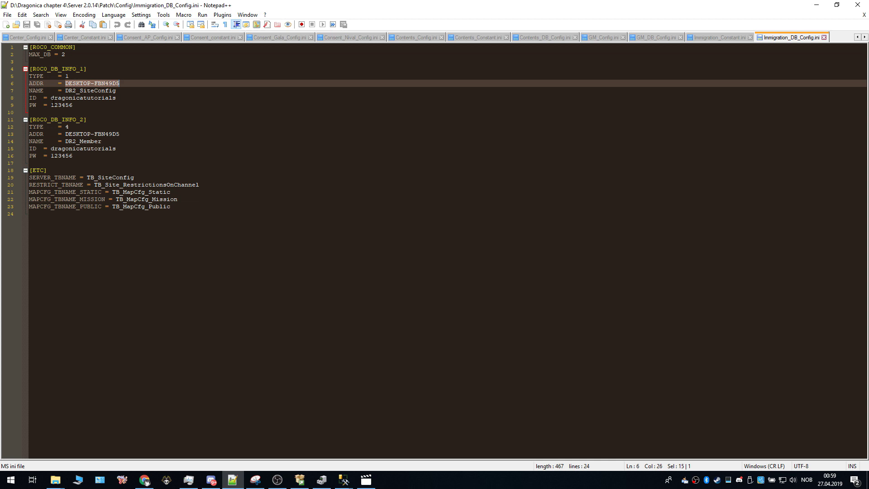
pyautogui.moveTo(55, 98)
pyautogui.mouseDown()
pyautogui.moveTo(112, 98)
pyautogui.moveTo(55, 105)
pyautogui.mouseUp()
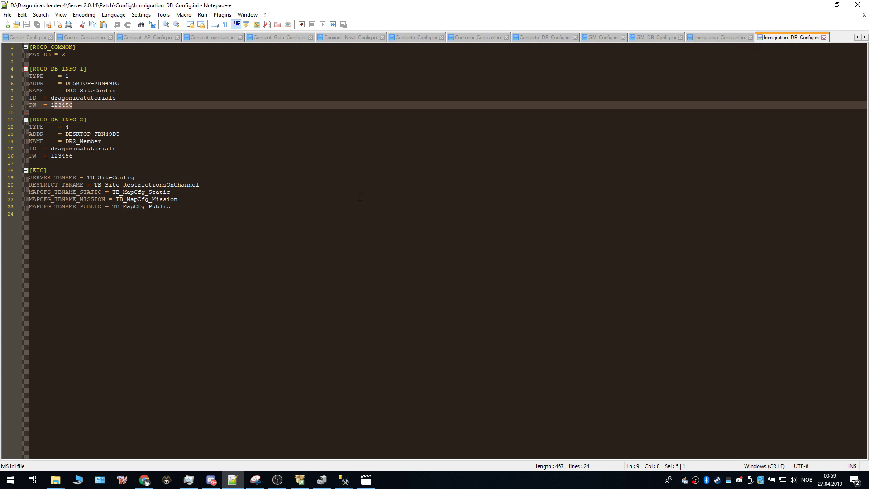
pyautogui.click(55, 480)
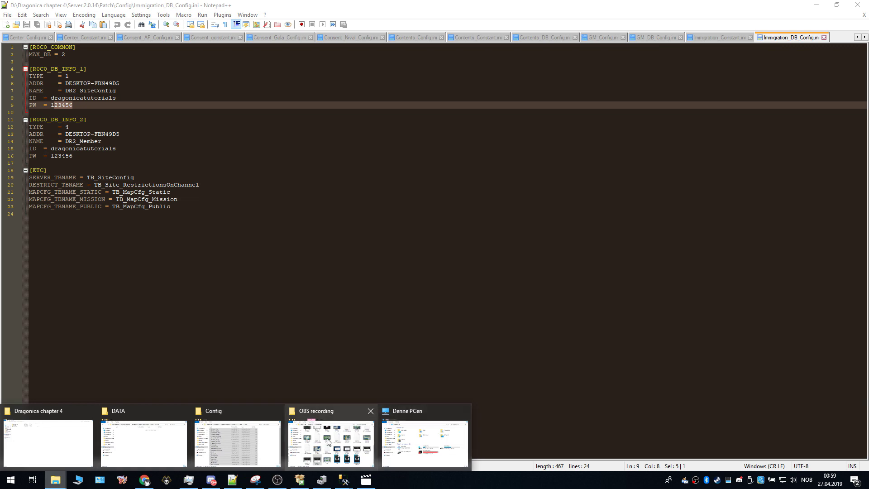
# Step: Open Server 2.0.14's GC\DB_Config in Notepad and check its DR2_SiteConfig server address
pyautogui.click(245, 436)
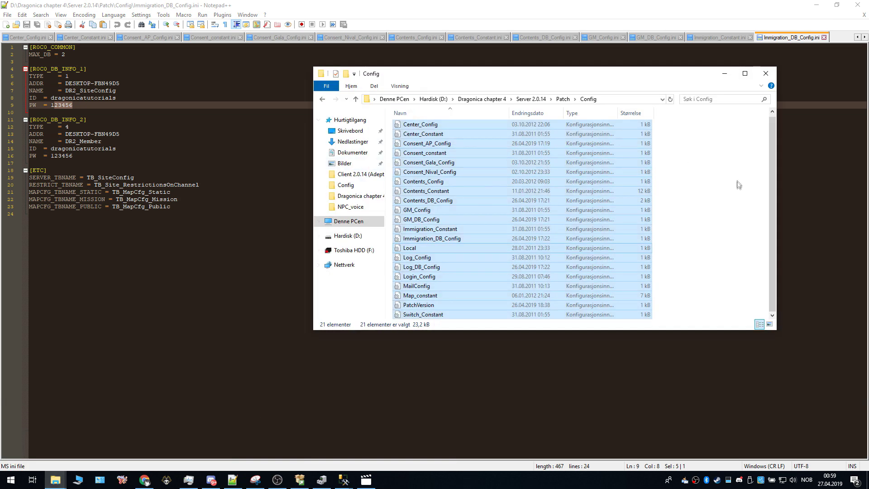
pyautogui.click(321, 101)
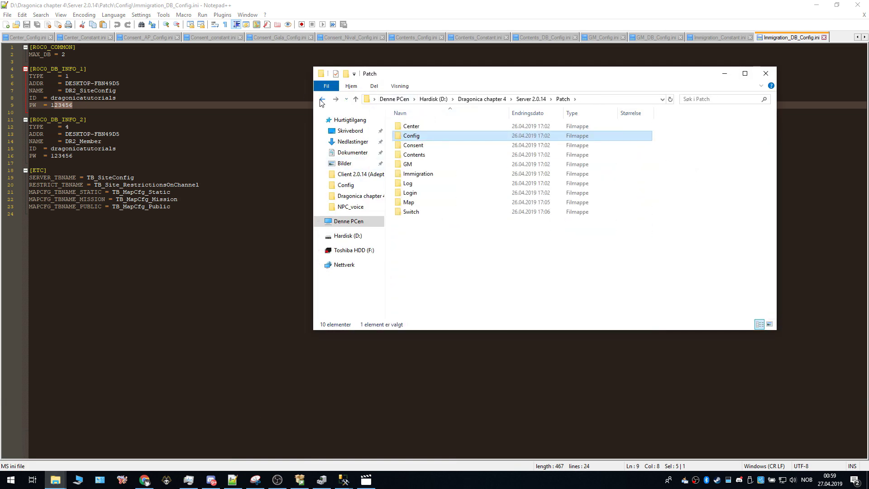
pyautogui.click(322, 99)
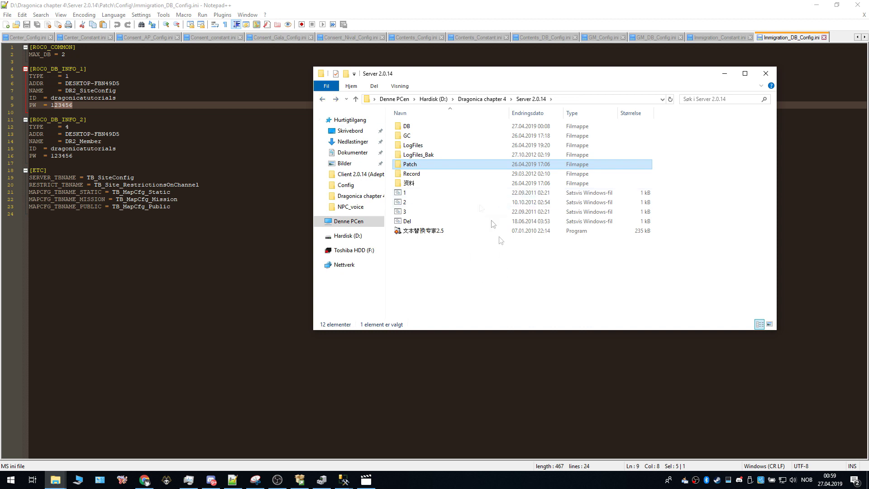
pyautogui.doubleClick(417, 137)
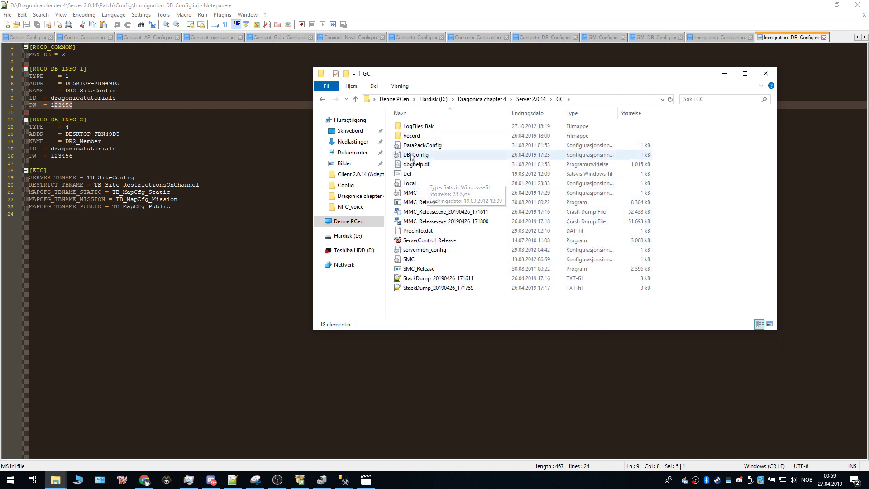
pyautogui.doubleClick(417, 155)
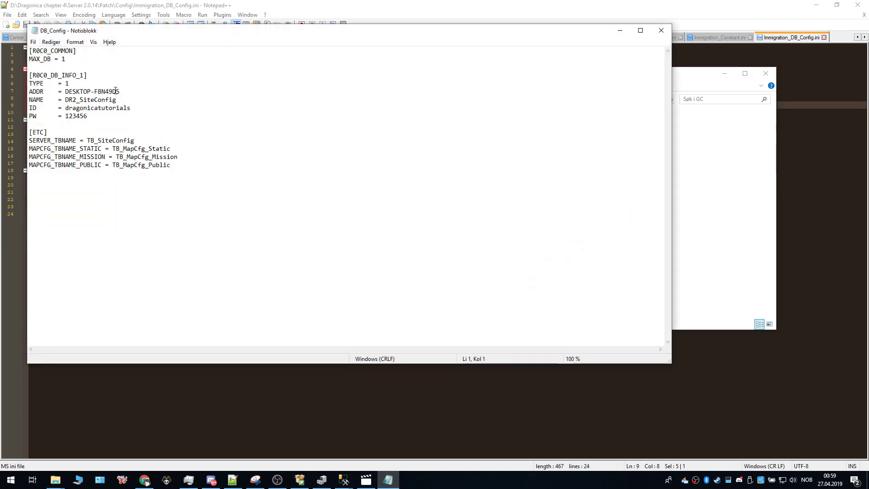
pyautogui.moveTo(117, 91); pyautogui.dragTo(66, 91)
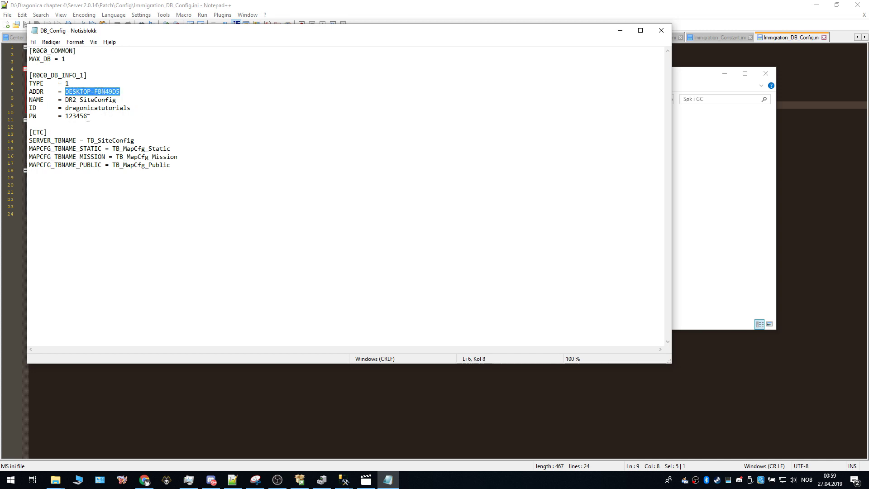
pyautogui.click(620, 31)
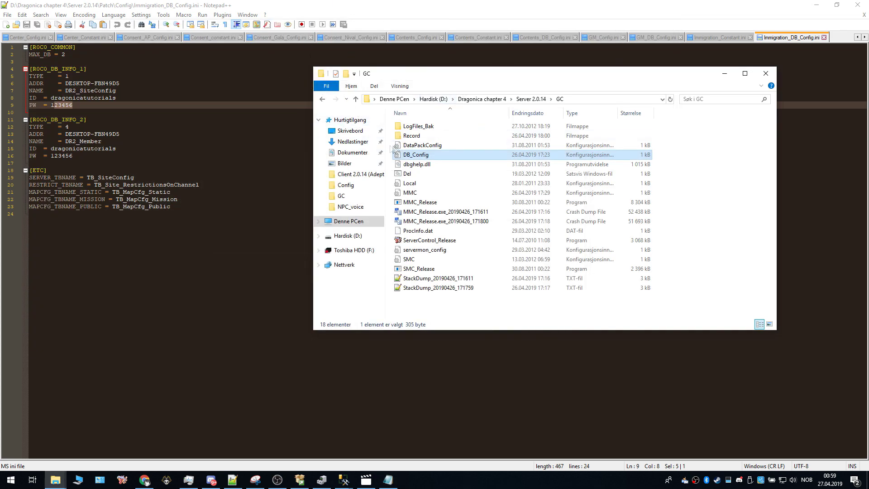
pyautogui.doubleClick(446, 187)
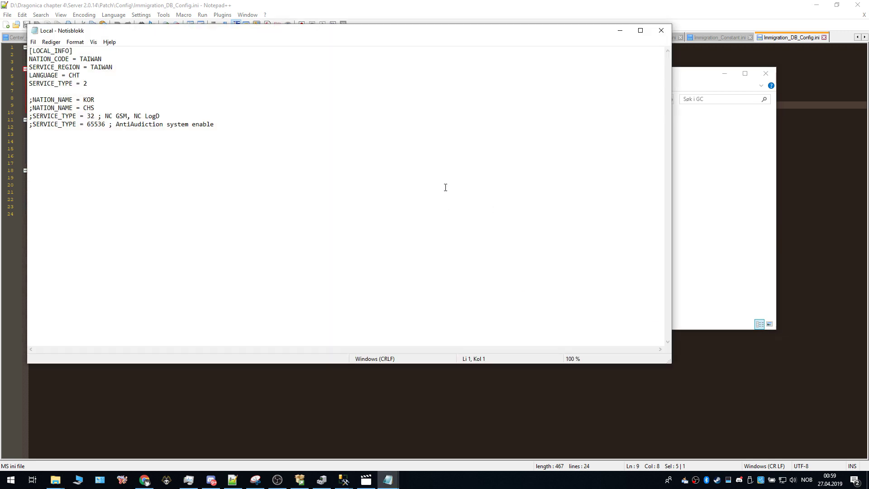
pyautogui.click(661, 31)
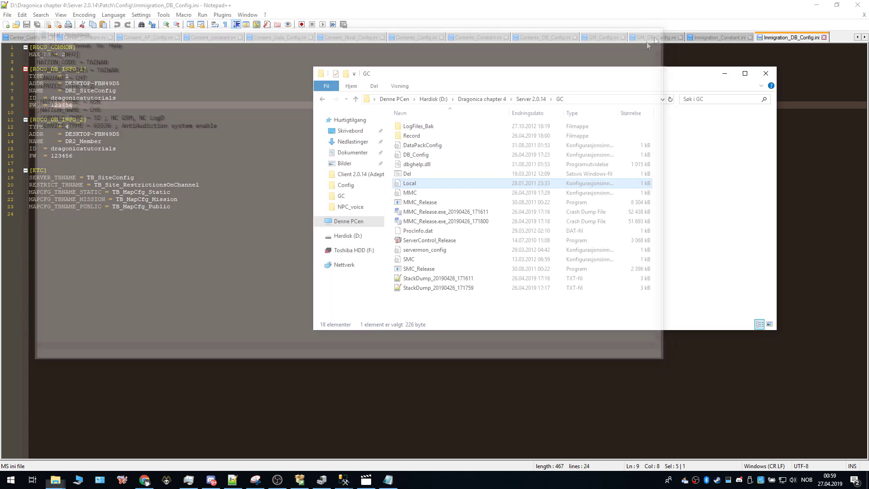
pyautogui.doubleClick(440, 196)
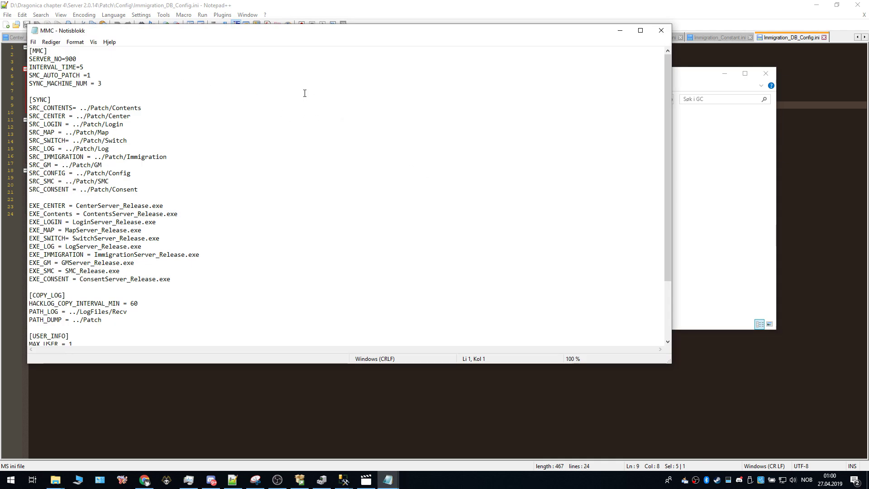
pyautogui.scroll(-3, 305, 93)
pyautogui.scroll(2, 304, 94)
pyautogui.scroll(-1, 304, 94)
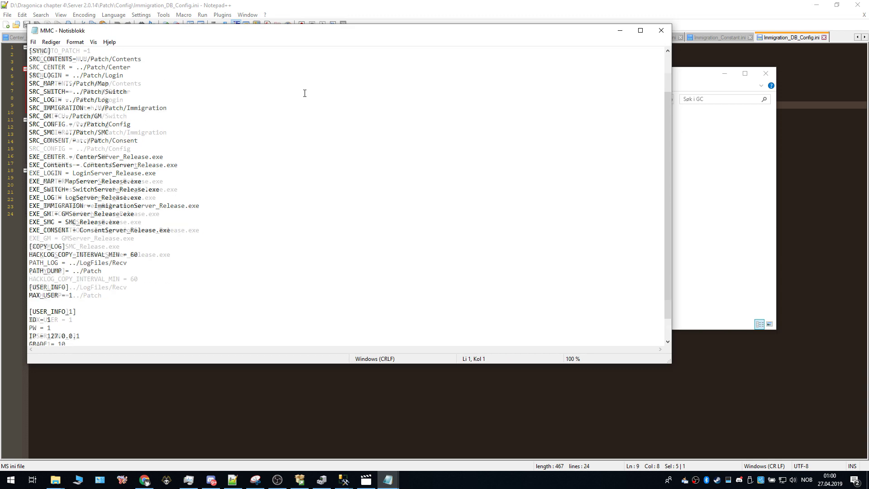
pyautogui.scroll(3, 305, 93)
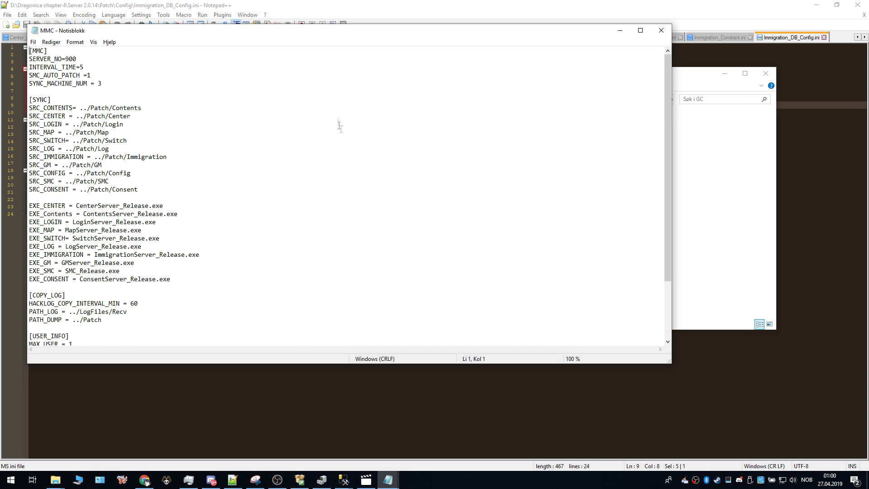
pyautogui.scroll(-3, 342, 133)
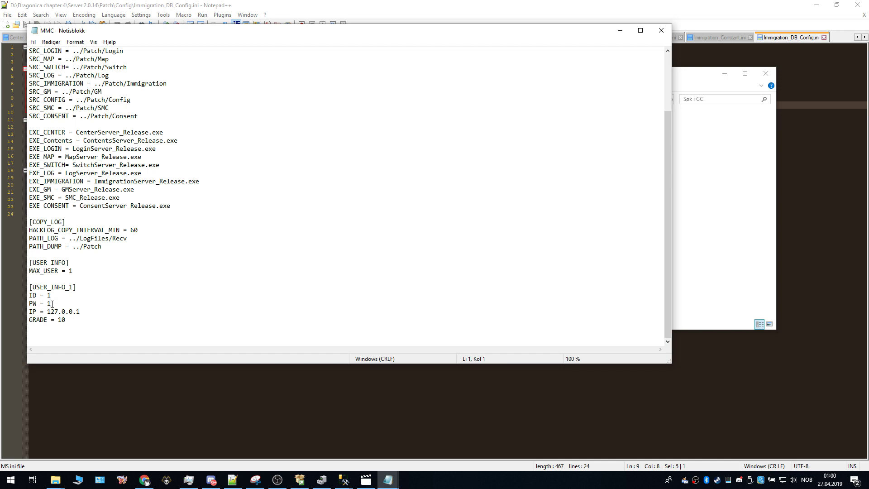
pyautogui.click(53, 296)
pyautogui.moveTo(80, 311); pyautogui.dragTo(47, 311)
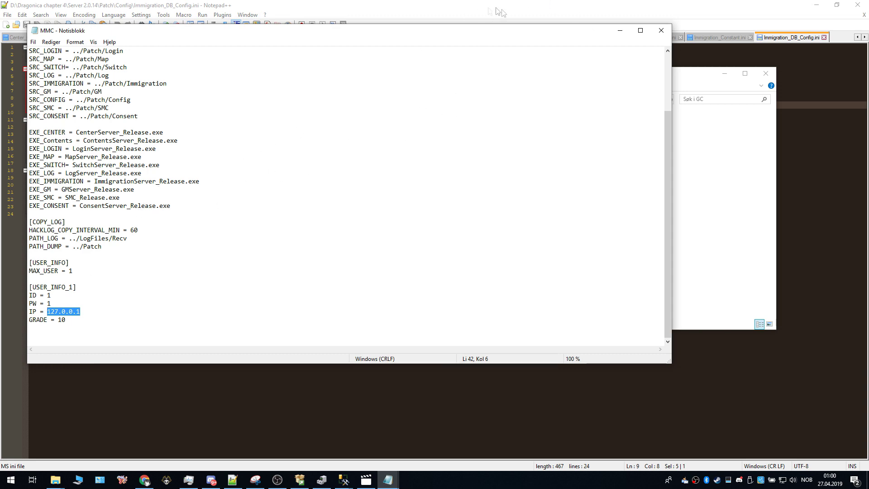
pyautogui.click(621, 30)
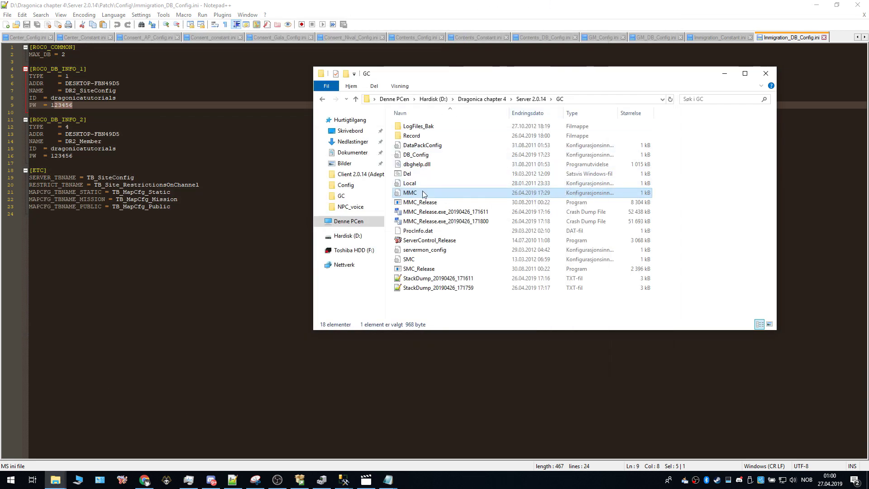
# Step: Open the Server 2.0.14 batch file named 2 for editing
pyautogui.click(321, 100)
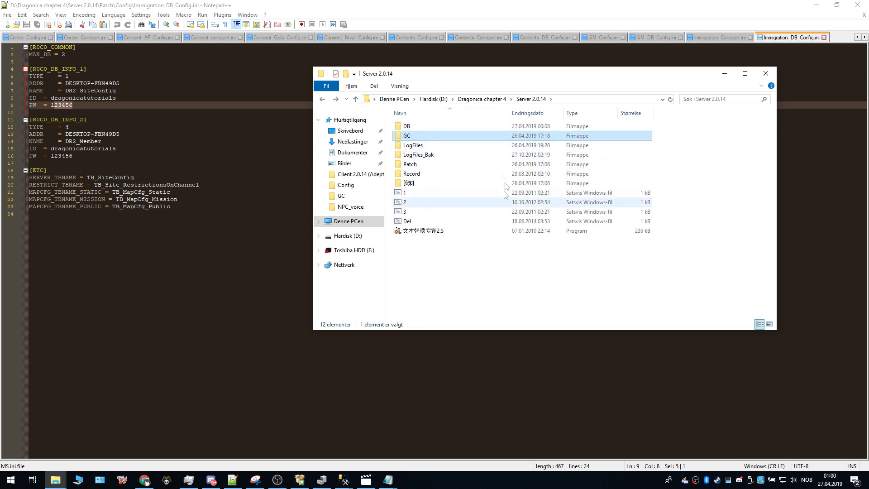
pyautogui.click(416, 204)
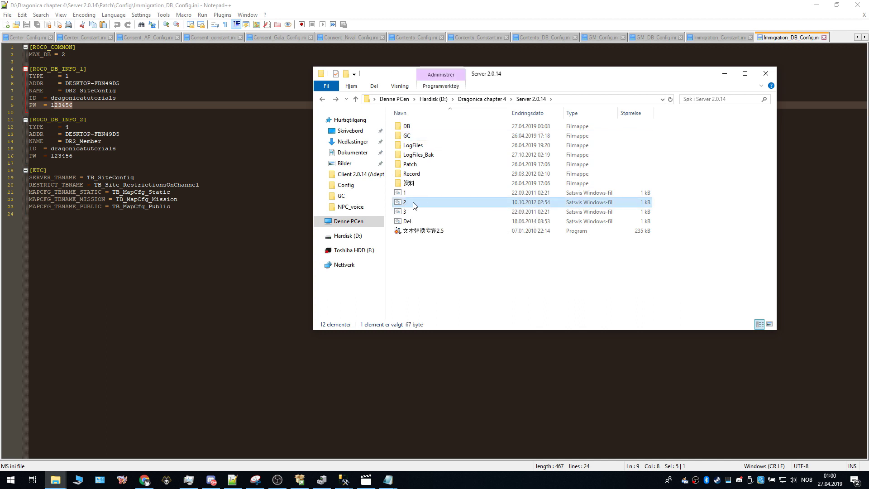
pyautogui.rightClick(414, 205)
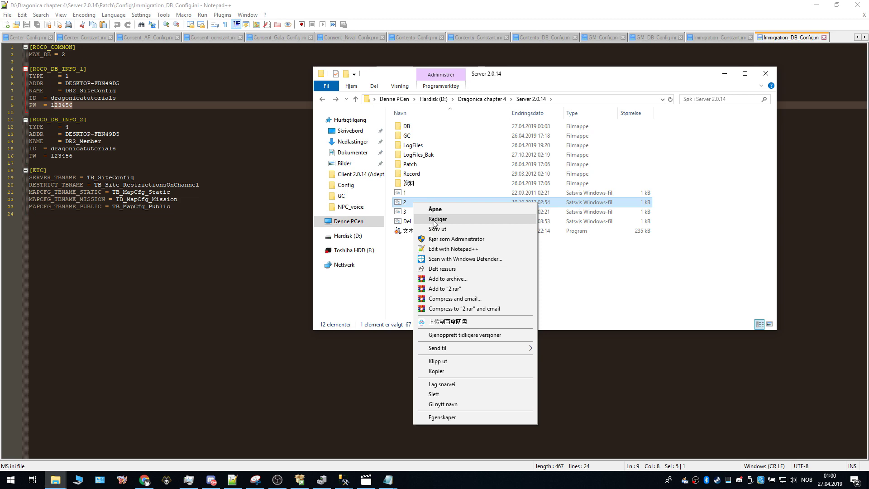
pyautogui.click(434, 220)
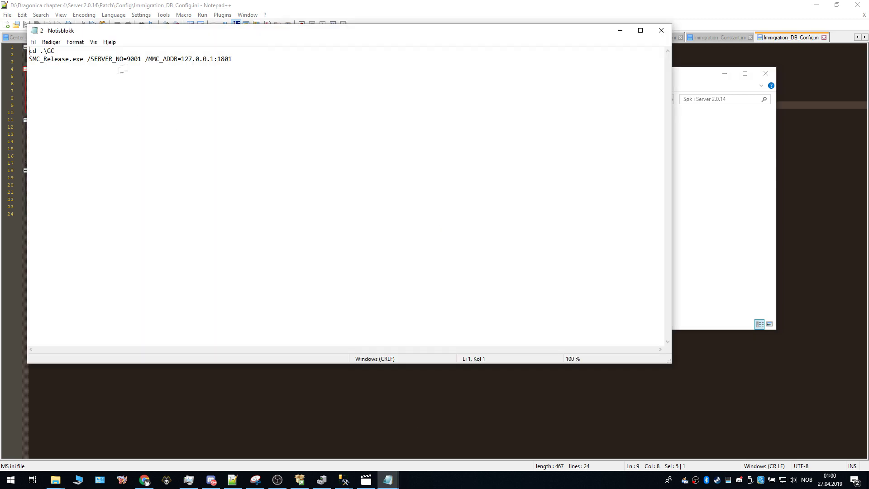
# Step: Check the MMC address 127.0.0.1 and port 1801 on line 2, then close without changes
pyautogui.moveTo(145, 61); pyautogui.dragTo(175, 59)
pyautogui.click(183, 59)
pyautogui.moveTo(181, 59); pyautogui.dragTo(208, 61)
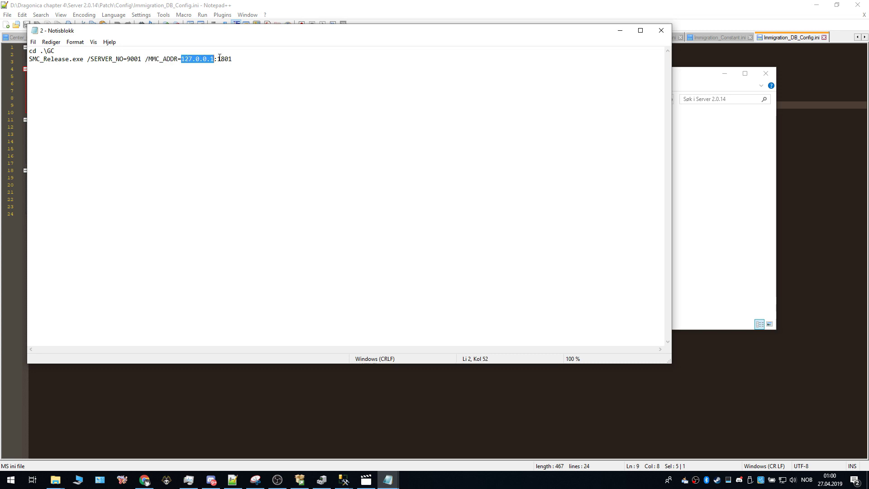
pyautogui.click(215, 59)
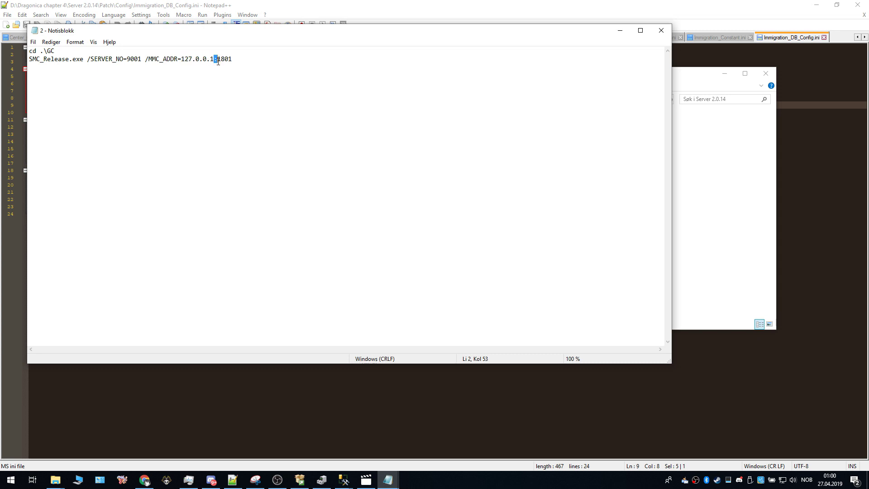
pyautogui.moveTo(219, 60); pyautogui.dragTo(233, 59)
pyautogui.click(221, 61)
pyautogui.moveTo(182, 58); pyautogui.dragTo(215, 60)
pyautogui.click(197, 64)
pyautogui.moveTo(182, 59); pyautogui.dragTo(211, 62)
pyautogui.click(661, 31)
pyautogui.click(527, 304)
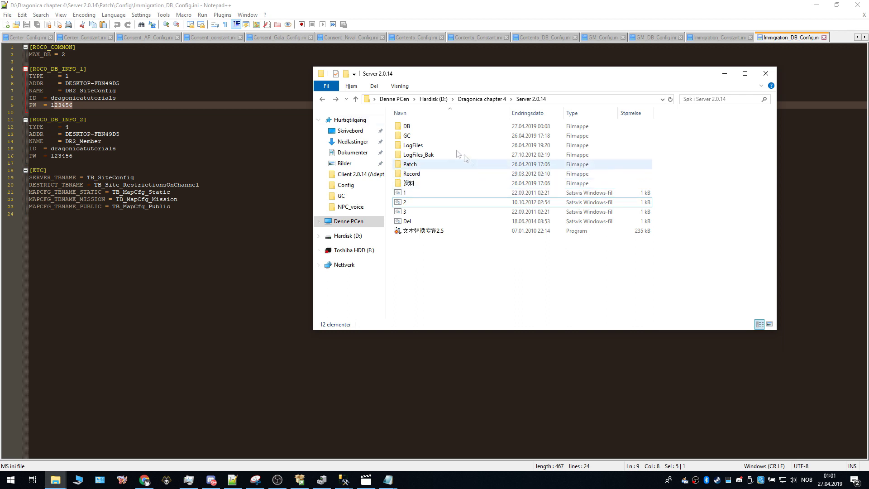
# Step: Open the Client 2.0.14 (Adept) Config file and check its server IP 127.0.0.1
pyautogui.click(322, 99)
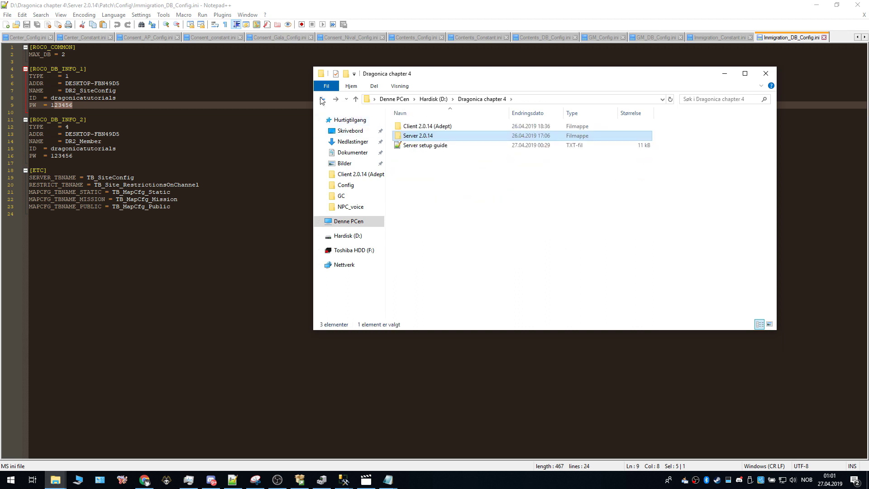
pyautogui.click(419, 127)
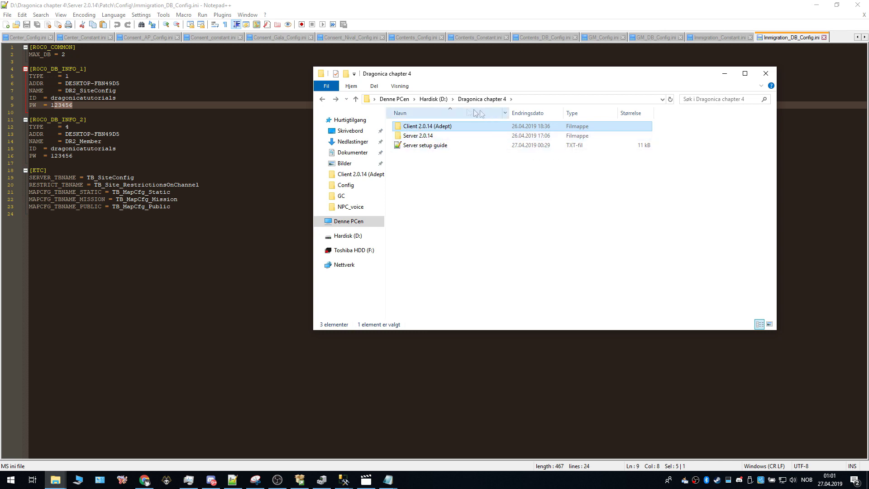
pyautogui.doubleClick(423, 128)
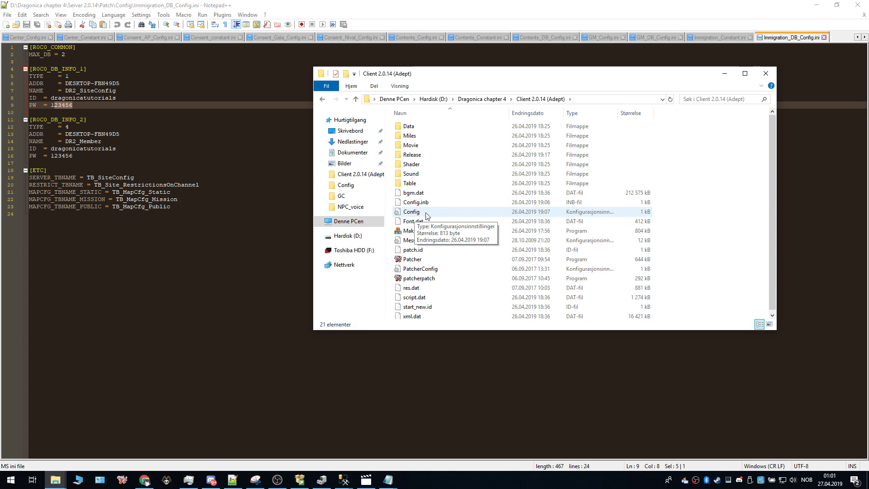
pyautogui.doubleClick(426, 214)
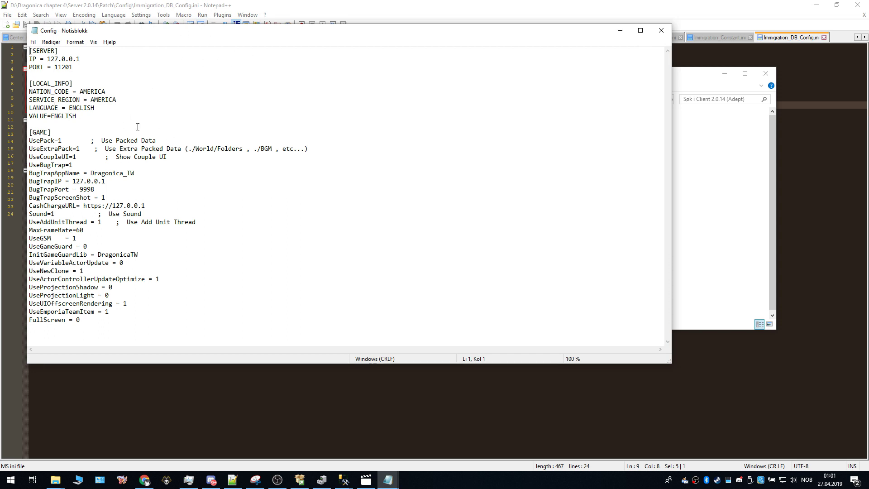
pyautogui.moveTo(82, 57); pyautogui.dragTo(48, 59)
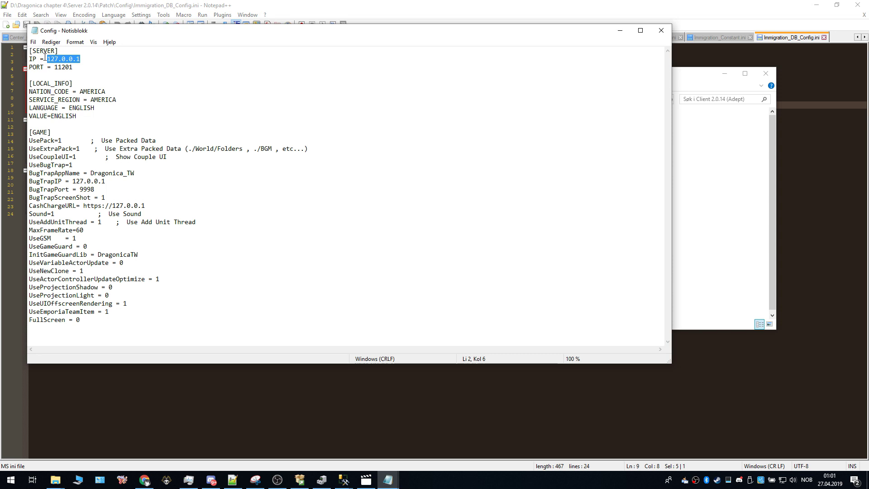
pyautogui.click(47, 59)
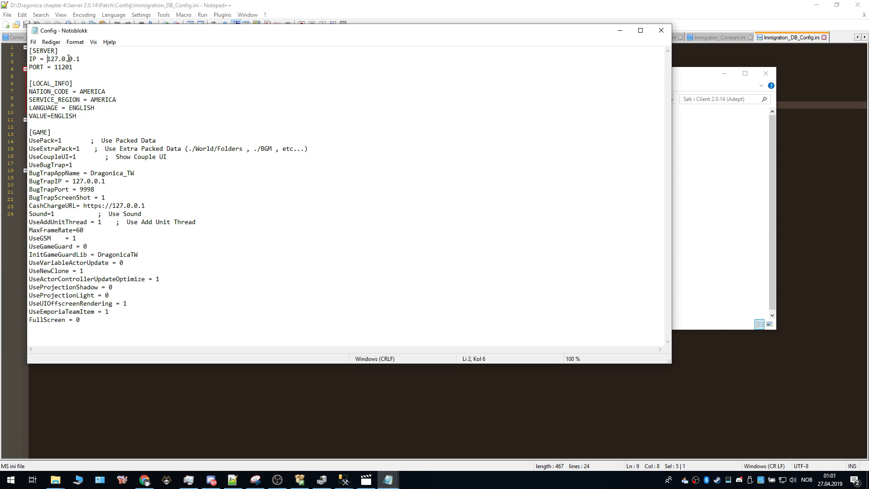
pyautogui.moveTo(82, 59); pyautogui.dragTo(47, 59)
# Step: Close the client Config file without changes and deselect it in the folder
pyautogui.click(661, 30)
pyautogui.scroll(-1, 660, 226)
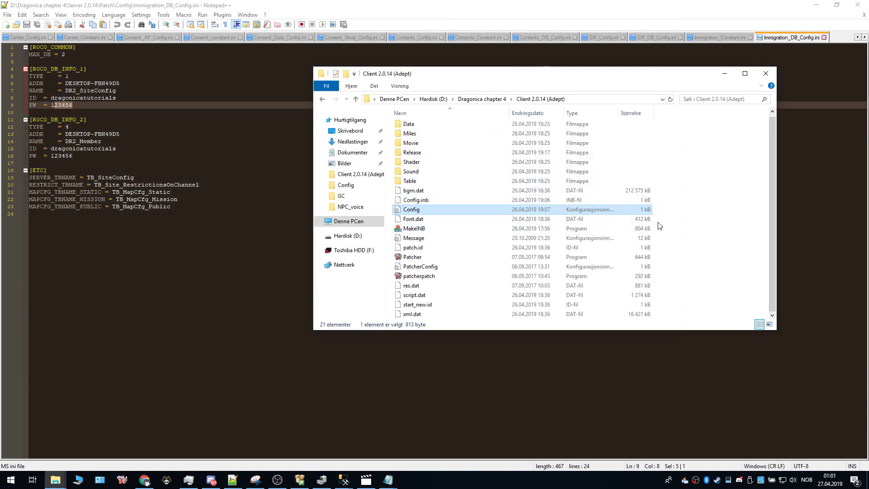
pyautogui.scroll(1, 660, 226)
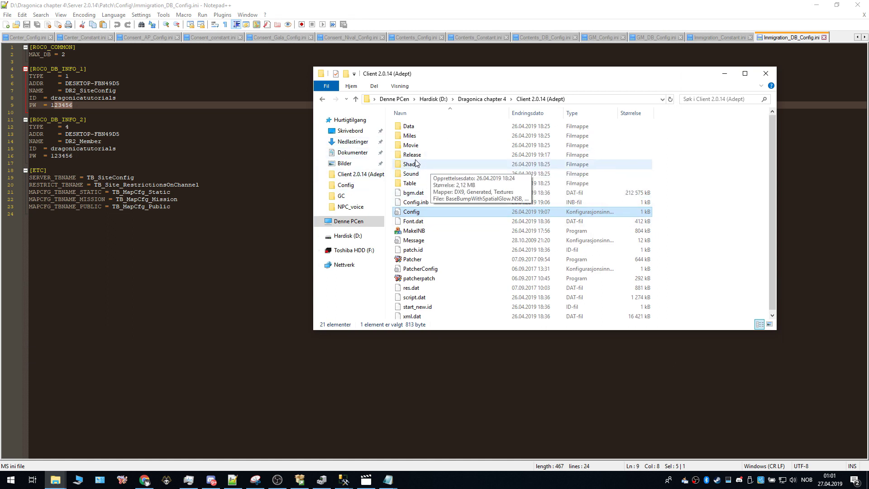
pyautogui.moveTo(426, 158)
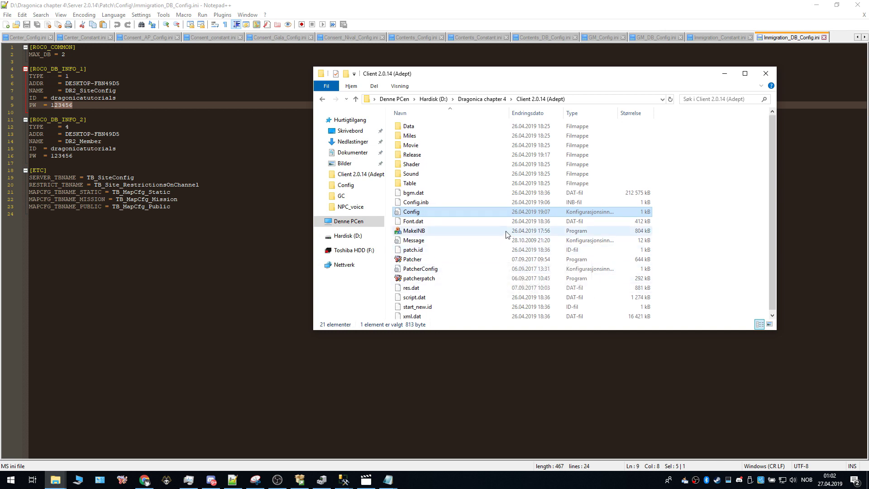
pyautogui.moveTo(445, 209)
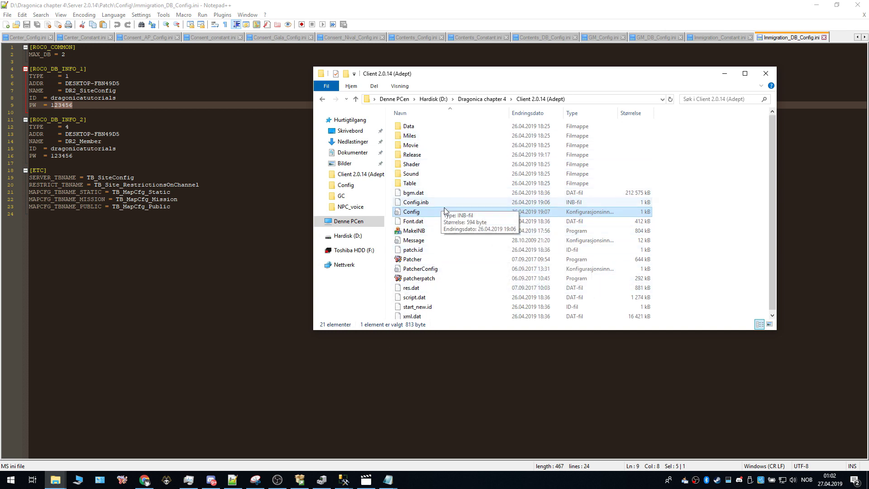
pyautogui.click(708, 224)
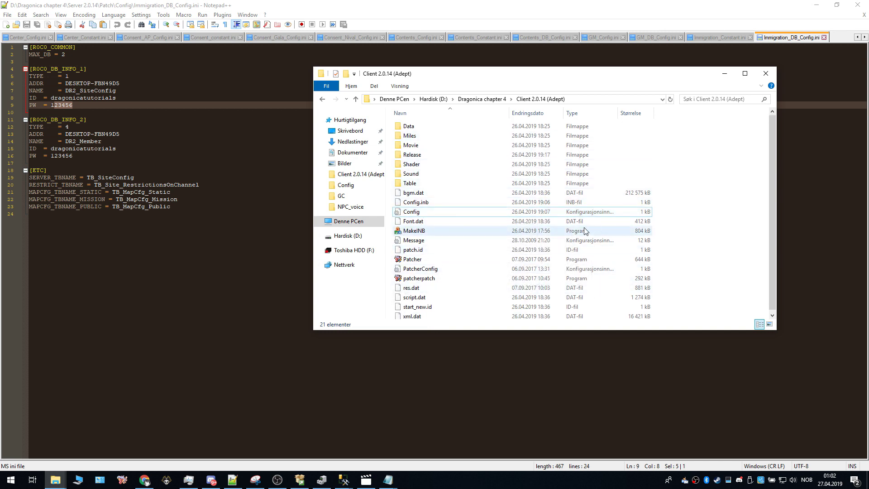
pyautogui.click(343, 482)
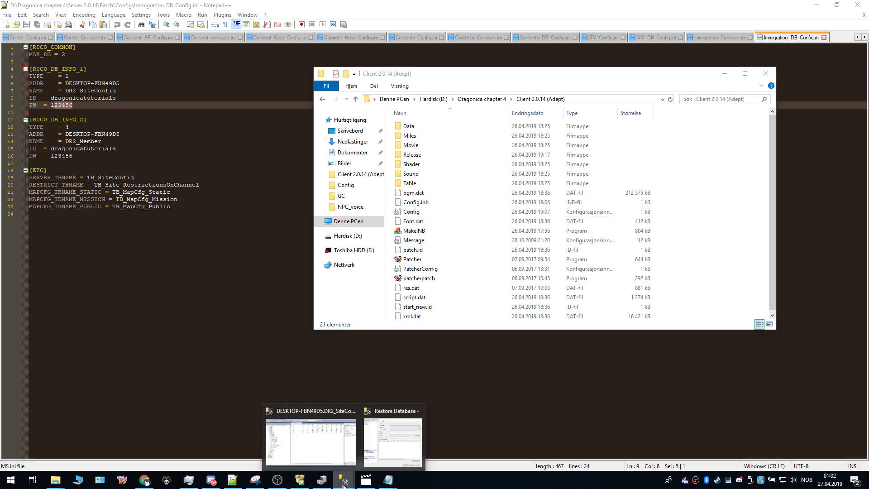
# Step: Connect to the server with Windows Authentication and close the TB_SiteServer and TB_Realm tabs
pyautogui.click(344, 444)
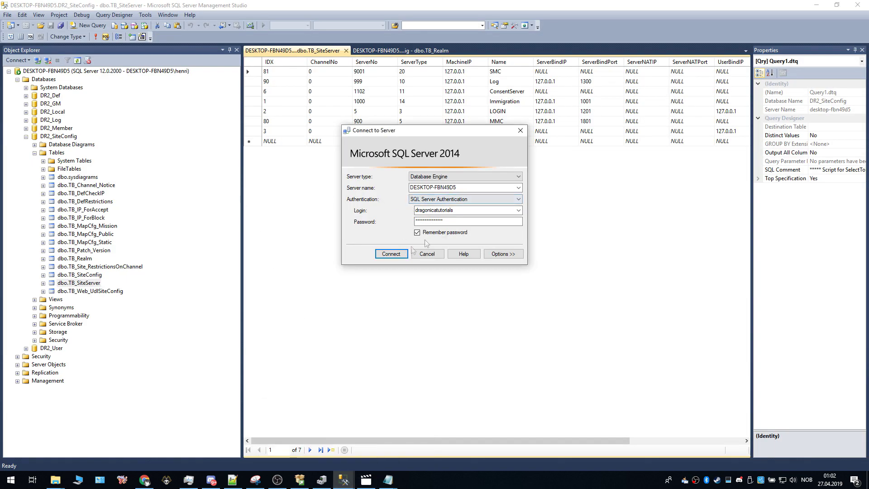
pyautogui.click(485, 200)
pyautogui.click(455, 207)
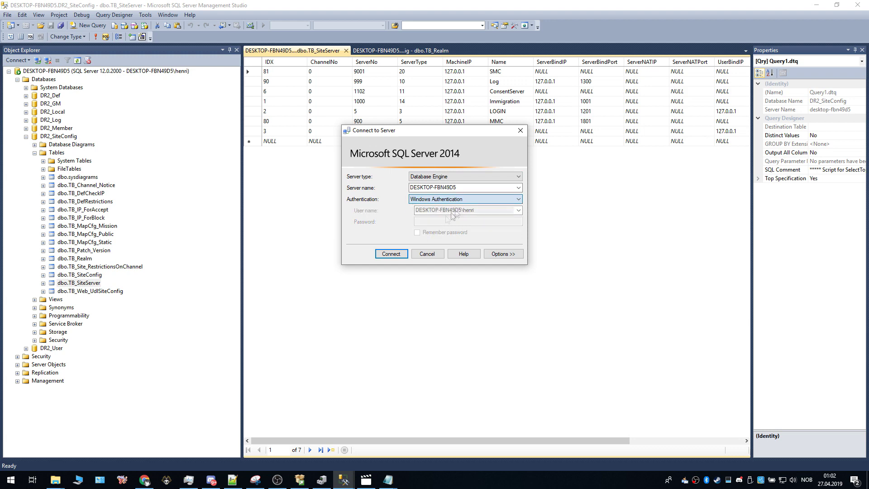
pyautogui.click(391, 254)
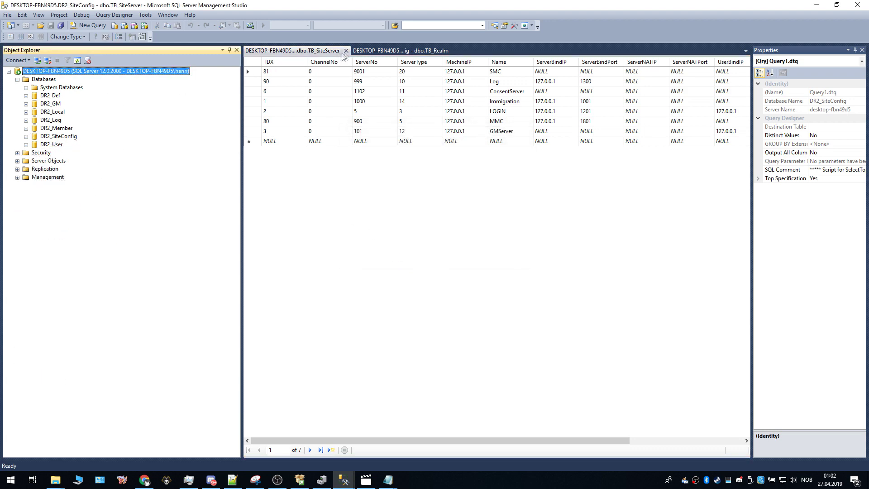
pyautogui.click(346, 51)
pyautogui.click(346, 51)
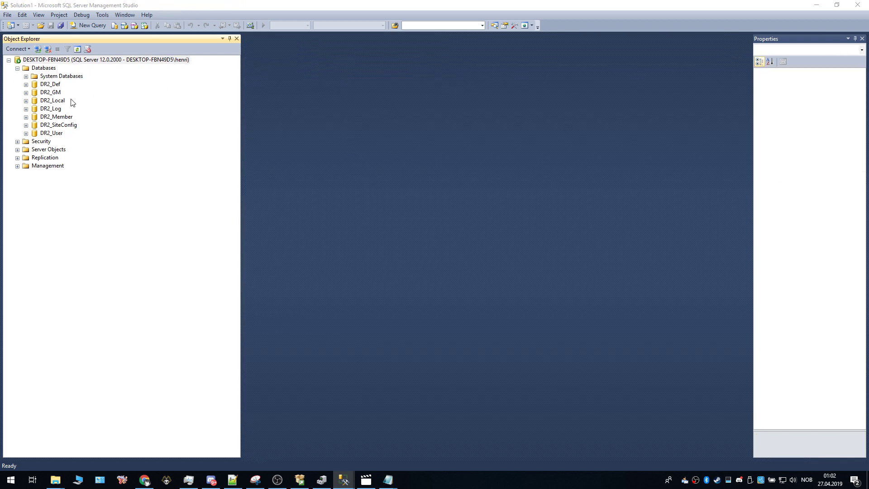
# Step: Open Execute Stored Procedure for DR2_Member's dbo.up_CreateMemberAccount
pyautogui.click(26, 118)
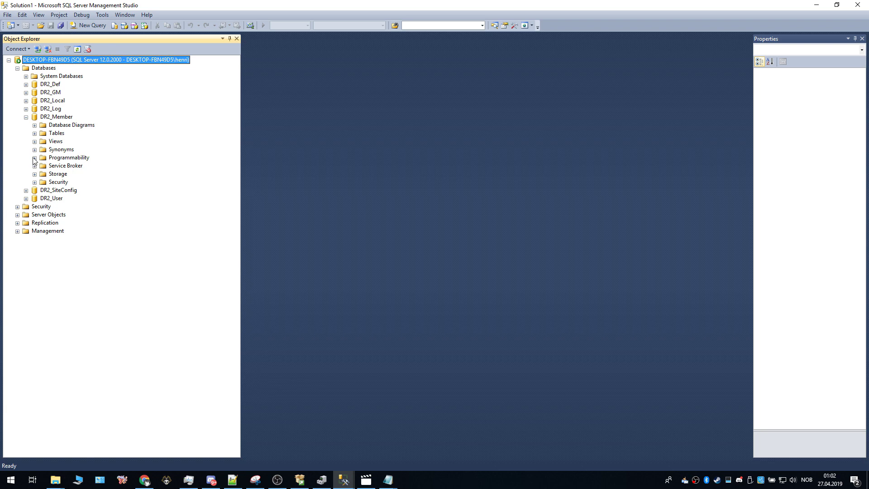
pyautogui.click(35, 158)
pyautogui.click(43, 167)
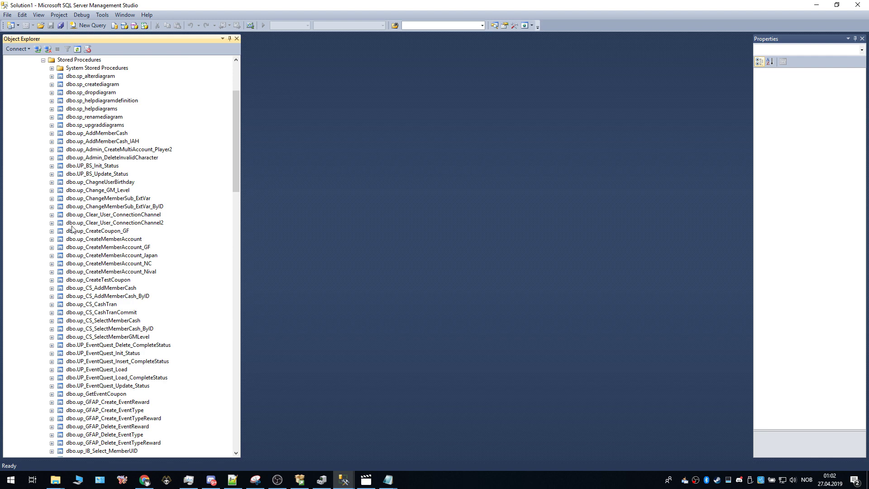
pyautogui.click(98, 240)
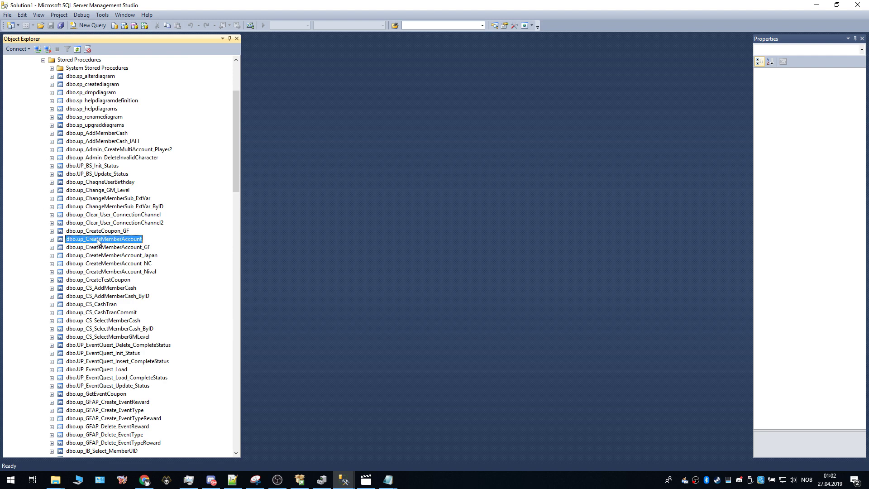
pyautogui.rightClick(98, 241)
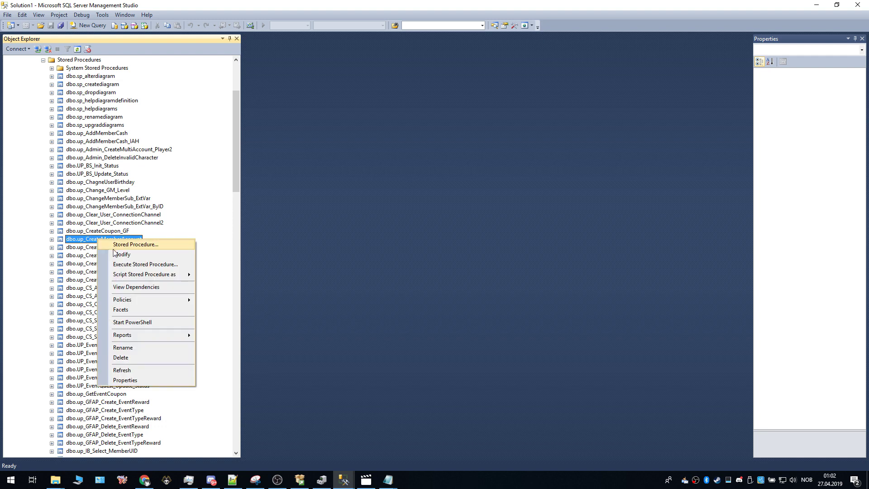
pyautogui.click(167, 267)
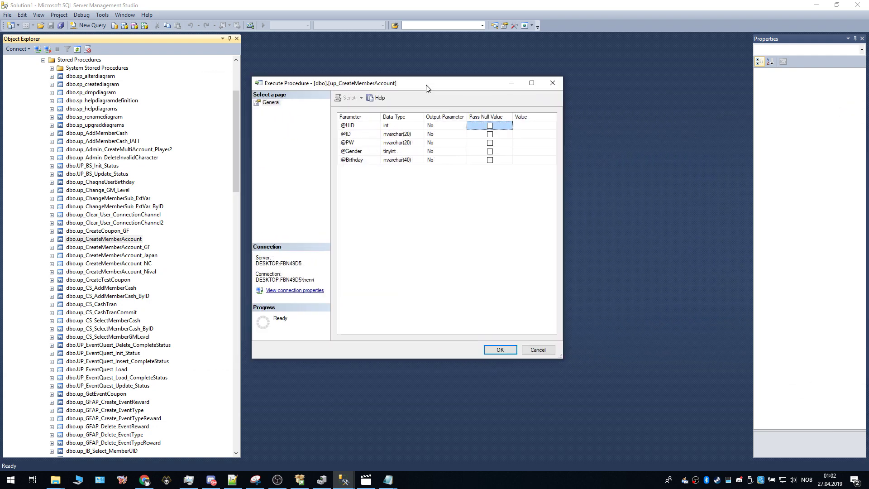
pyautogui.click(520, 125)
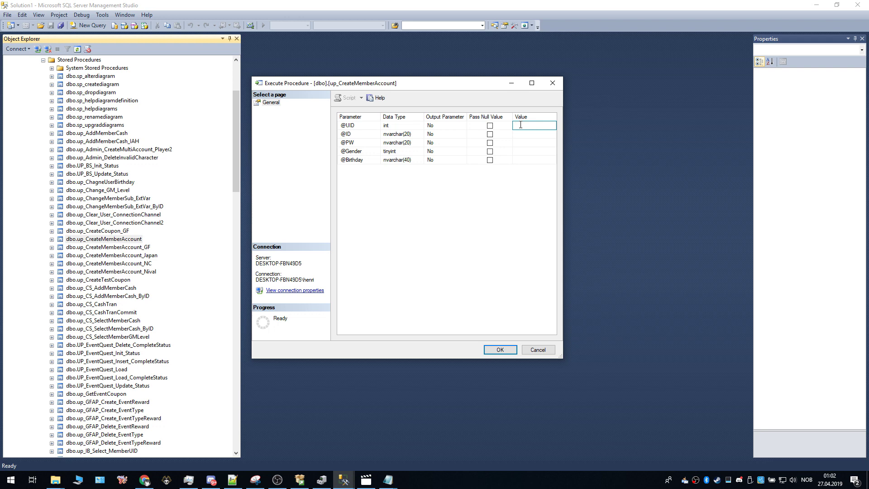
pyautogui.click(526, 135)
pyautogui.click(528, 143)
pyautogui.write('test2')
pyautogui.click(533, 152)
pyautogui.write('0')
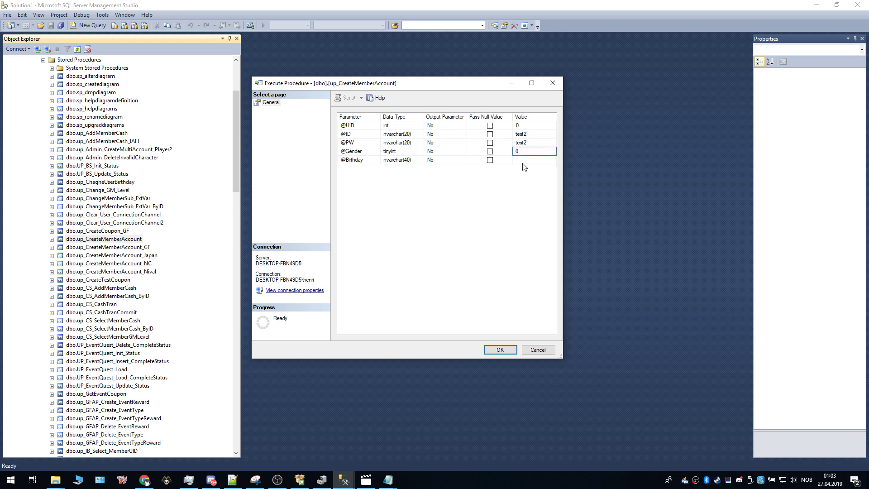
pyautogui.click(527, 162)
pyautogui.press('super+e')
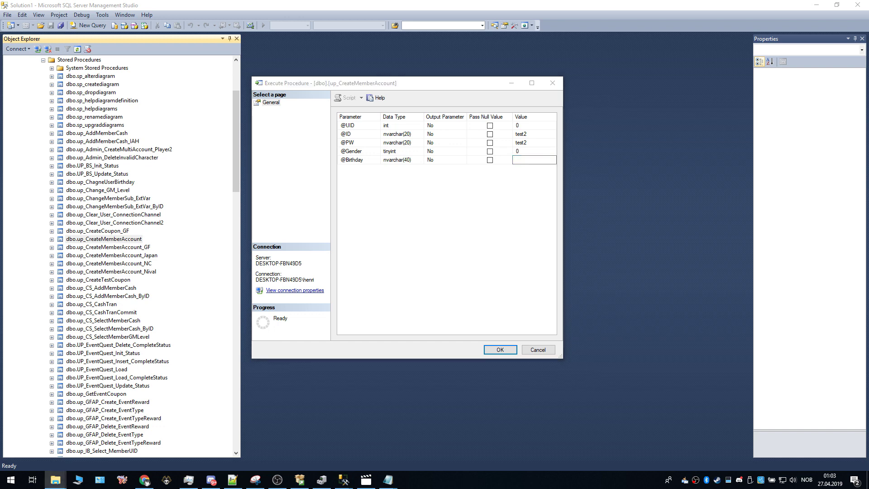
pyautogui.hotkey('alt', 'Tab')
pyautogui.press('super+Right')
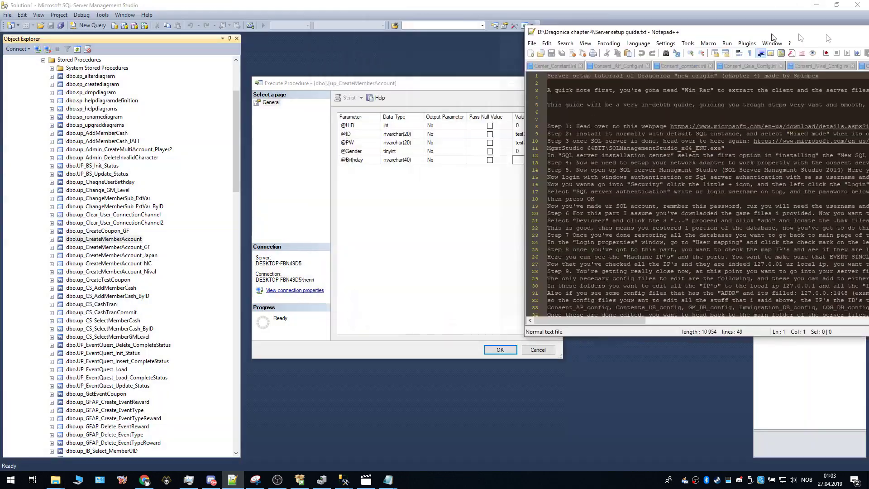
pyautogui.moveTo(868, 60); pyautogui.dragTo(868, 23)
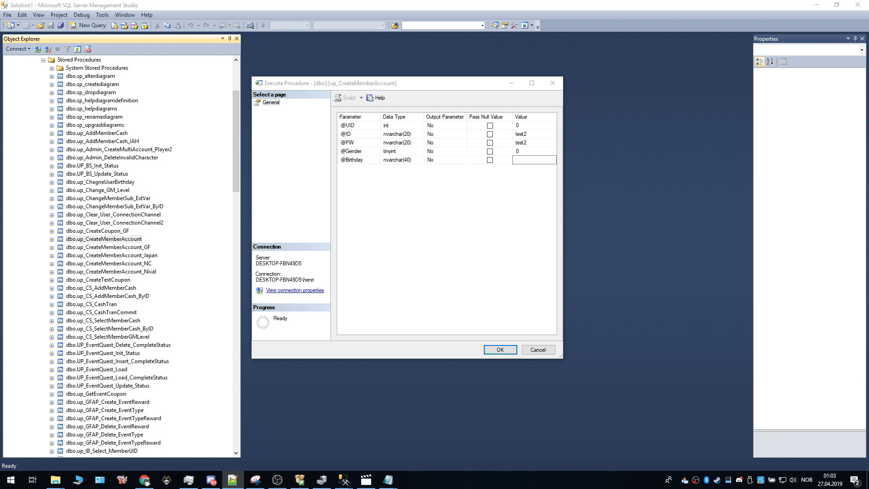
pyautogui.click(530, 160)
pyautogui.hotkey('ctrl', 'v')
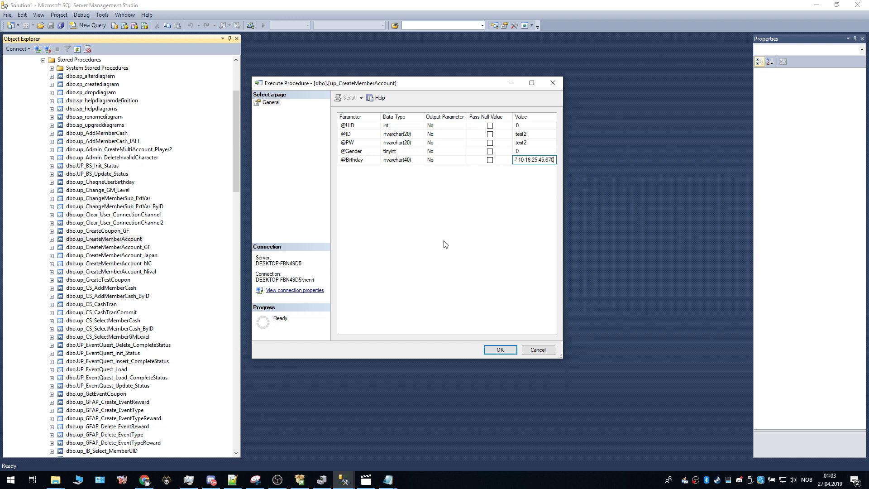
pyautogui.moveTo(522, 163); pyautogui.dragTo(504, 165)
pyautogui.press('Return')
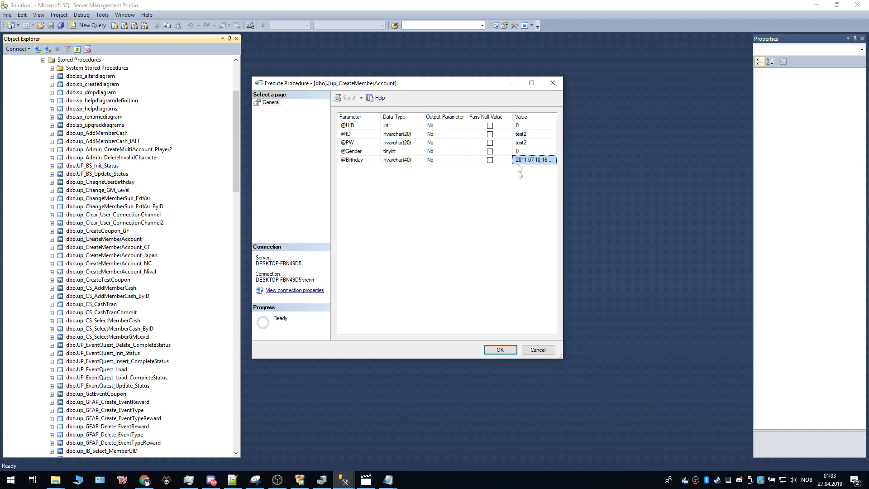
pyautogui.click(501, 349)
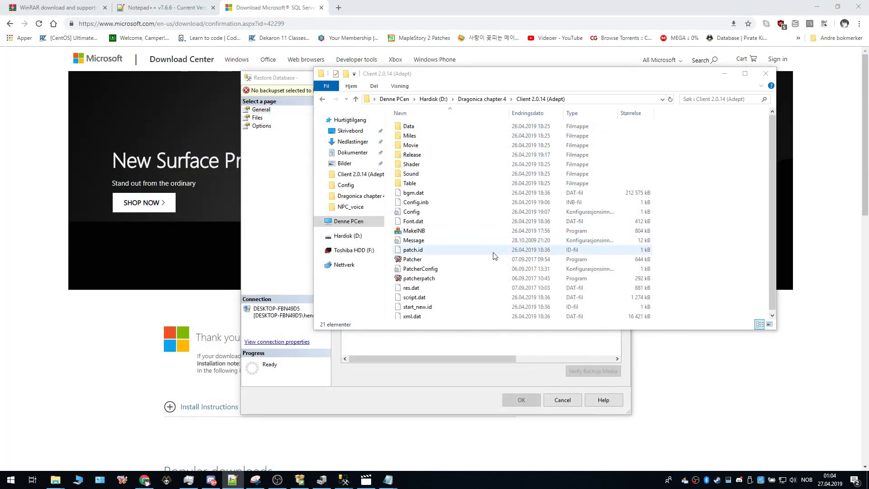
# Step: Open Server 2.0.14 and run batch files 1 and 2 to start the MMC and SMC consoles
pyautogui.click(321, 100)
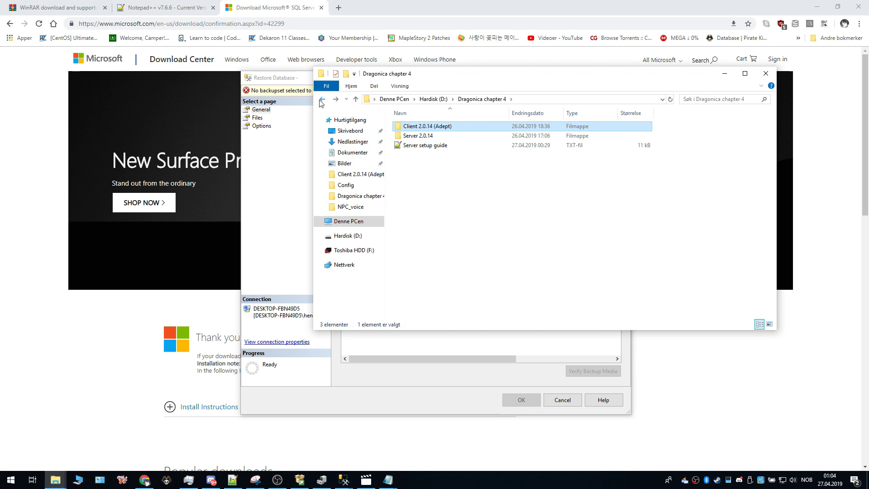
pyautogui.doubleClick(423, 136)
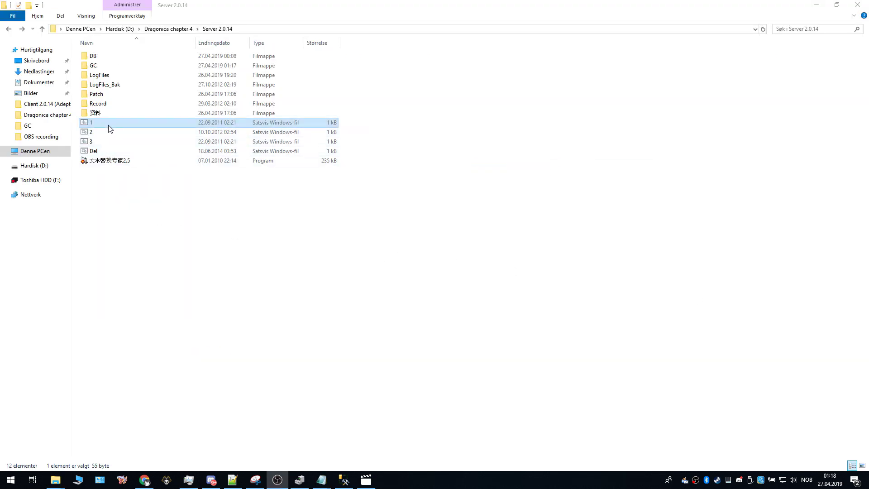
pyautogui.doubleClick(106, 126)
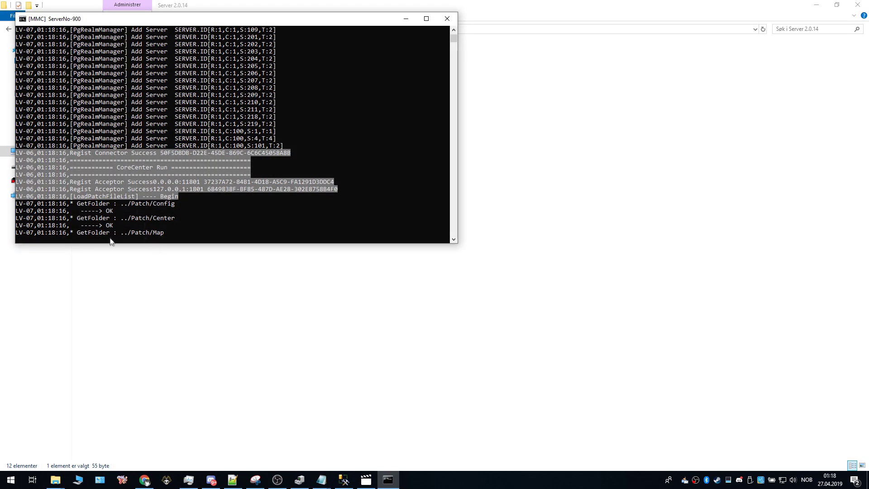
pyautogui.moveTo(171, 29); pyautogui.dragTo(165, 157)
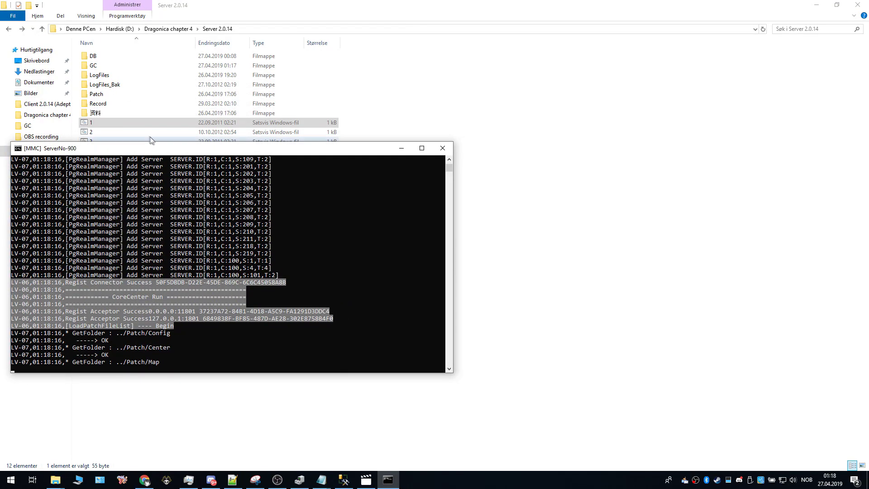
pyautogui.doubleClick(143, 135)
pyautogui.moveTo(215, 34); pyautogui.dragTo(585, 48)
# Step: Arrange the MMC and SMC consoles side by side and run batch file 3 for ServerControl
pyautogui.moveTo(388, 480)
pyautogui.click(330, 448)
pyautogui.moveTo(229, 149); pyautogui.dragTo(220, 44)
pyautogui.moveTo(549, 47); pyautogui.dragTo(579, 46)
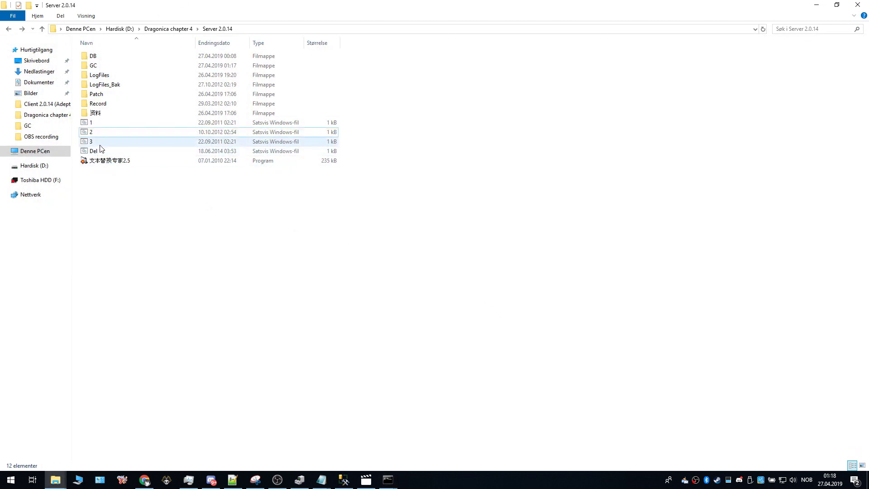
pyautogui.doubleClick(99, 142)
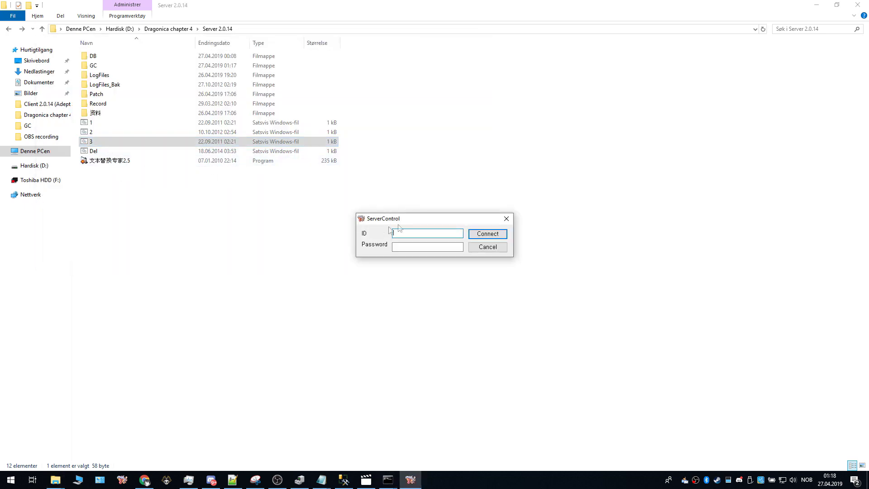
# Step: Log in to ServerControl with the password and load the Site_1 server list
pyautogui.click(410, 246)
pyautogui.write('1')
pyautogui.click(481, 235)
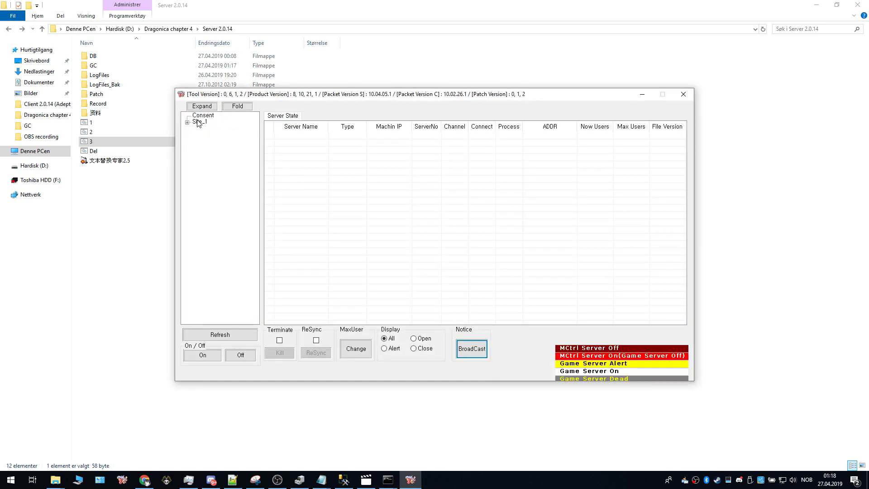
pyautogui.click(192, 123)
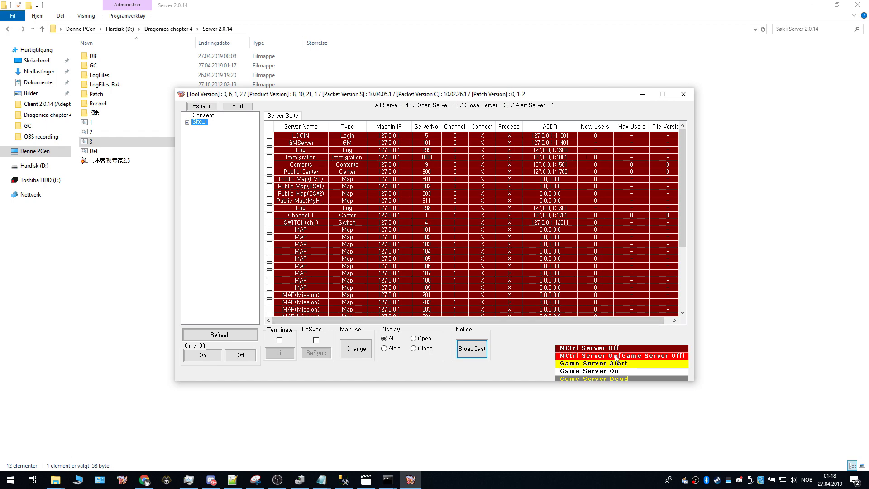
# Step: Arrange ServerControl lower left with the MMC and SMC consoles along the top
pyautogui.click(388, 478)
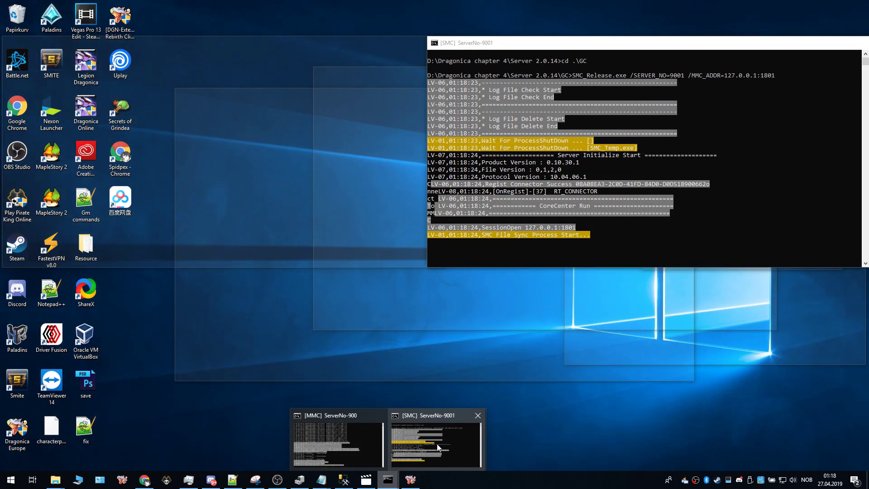
pyautogui.click(436, 443)
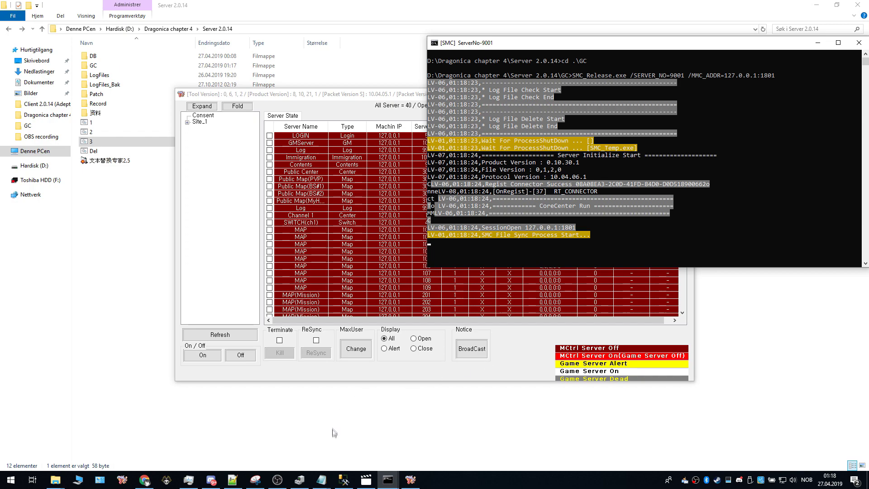
pyautogui.moveTo(388, 480)
pyautogui.click(365, 436)
pyautogui.click(388, 374)
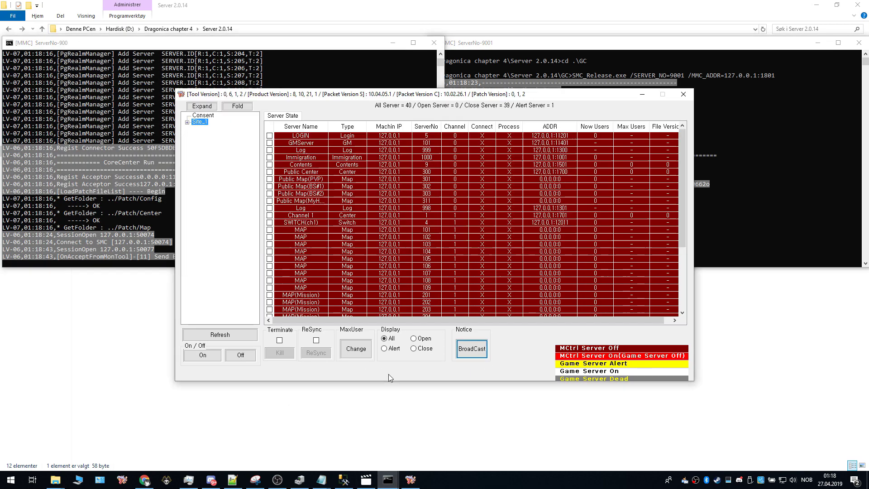
pyautogui.moveTo(418, 95); pyautogui.dragTo(388, 156)
pyautogui.moveTo(564, 46); pyautogui.dragTo(562, 20)
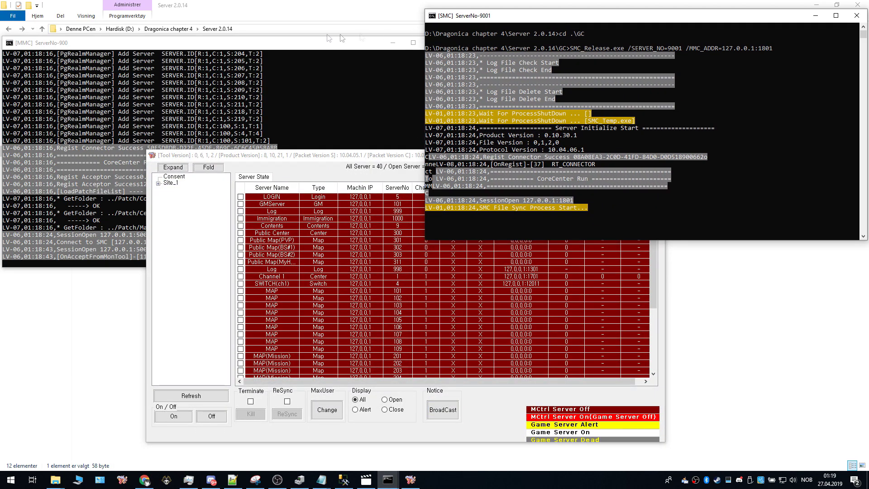
pyautogui.moveTo(289, 43); pyautogui.dragTo(291, 19)
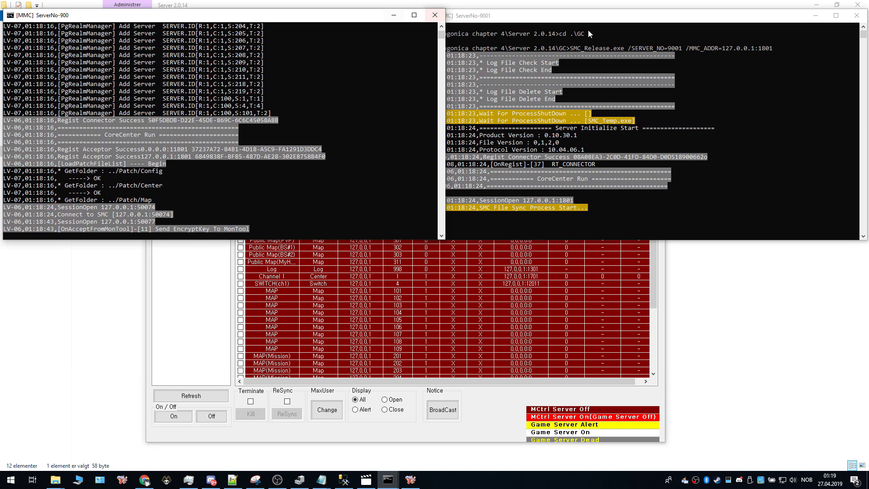
pyautogui.moveTo(590, 20); pyautogui.dragTo(595, 13)
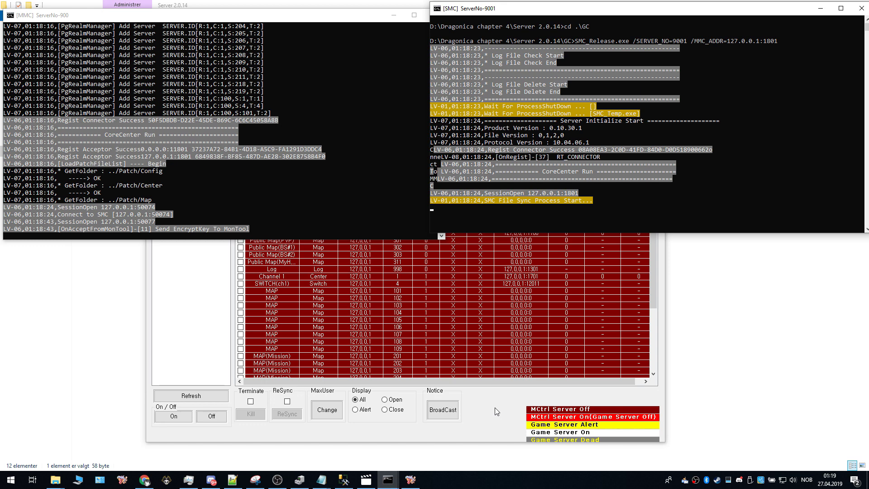
# Step: Review the 40 servers in ServerControl while the SMC console finishes syncing patch folders
pyautogui.click(495, 408)
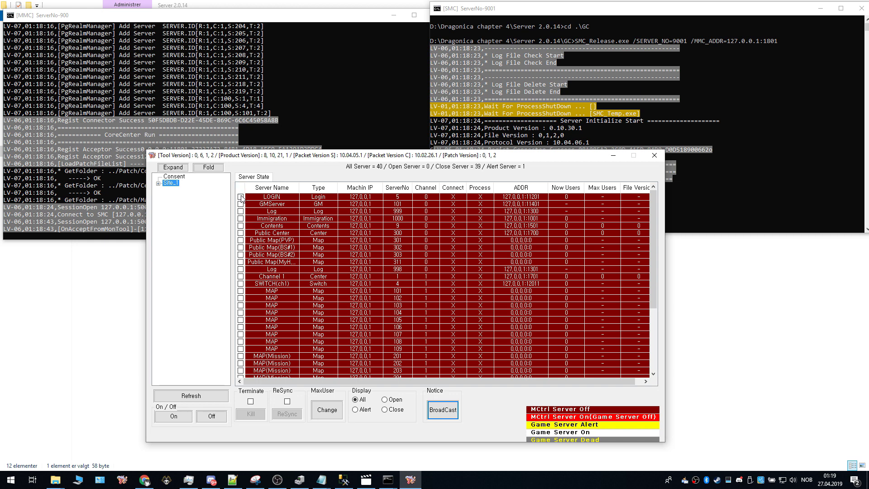
pyautogui.scroll(-1, 252, 268)
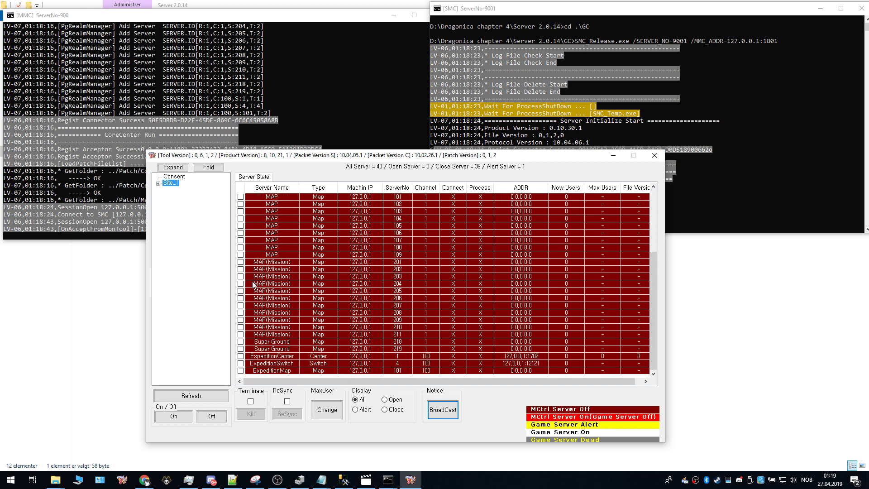
pyautogui.scroll(1, 254, 281)
pyautogui.scroll(-5, 248, 236)
pyautogui.scroll(5, 258, 247)
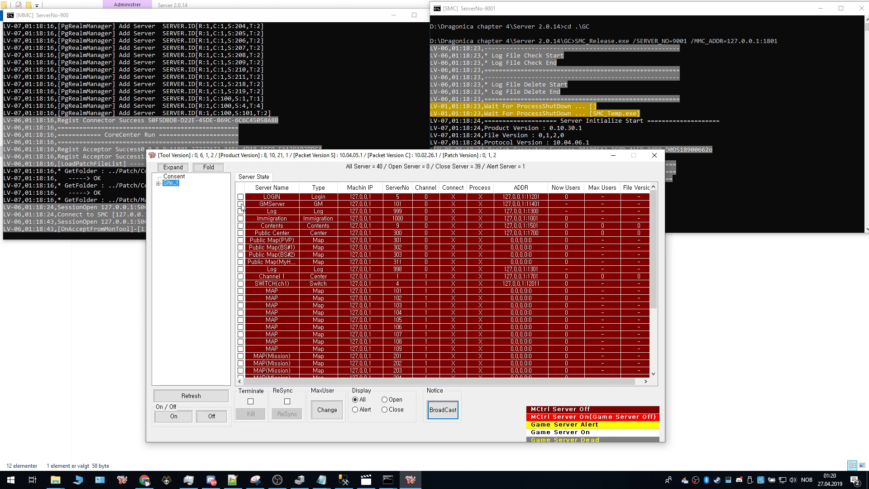
pyautogui.scroll(-2, 245, 219)
pyautogui.scroll(2, 247, 227)
pyautogui.click(527, 14)
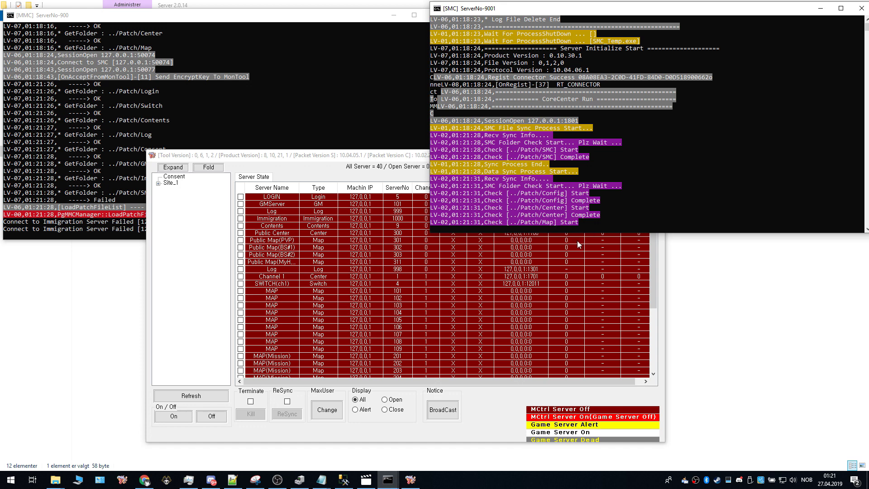
pyautogui.click(105, 224)
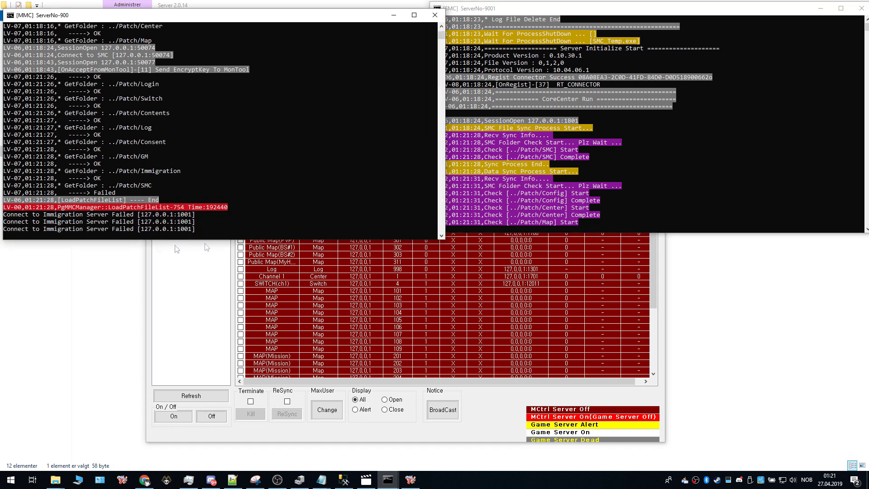
pyautogui.click(518, 213)
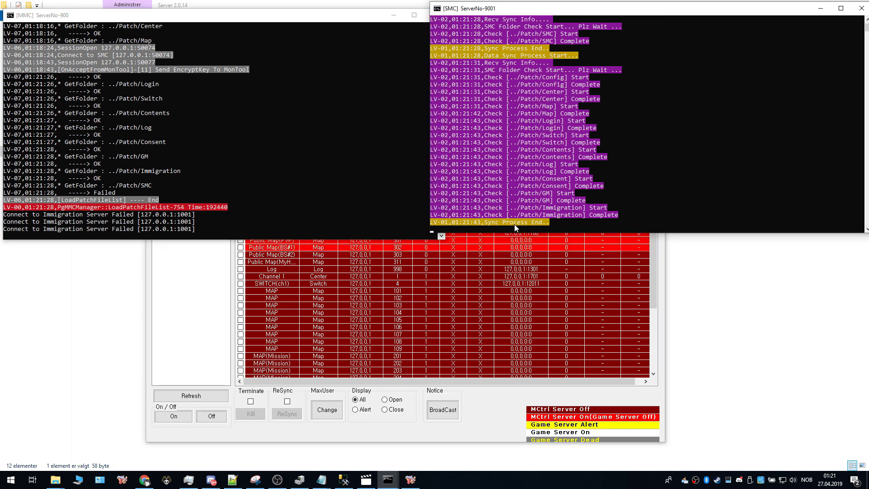
# Step: Tick the LOGIN, GMServer, Log, Immigration, Contents, Public Center, Log 998, Channel 1 and SWITCH(ch1) servers
pyautogui.click(375, 437)
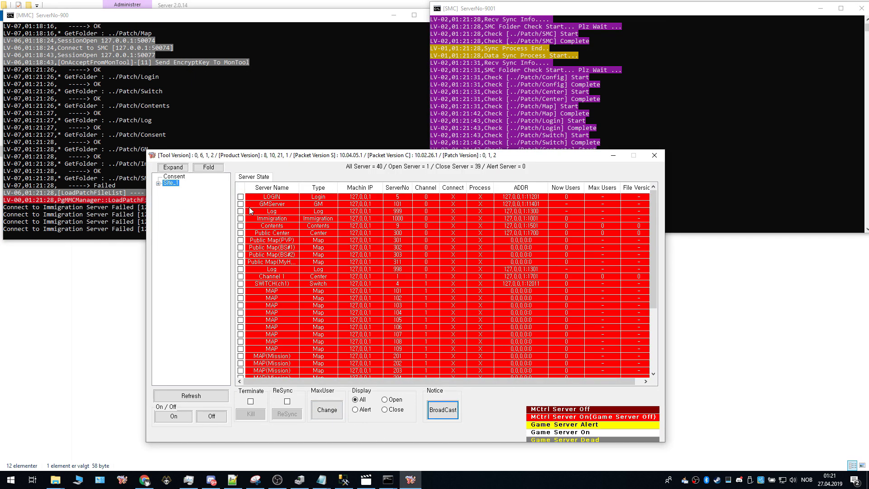
pyautogui.click(240, 197)
pyautogui.click(241, 204)
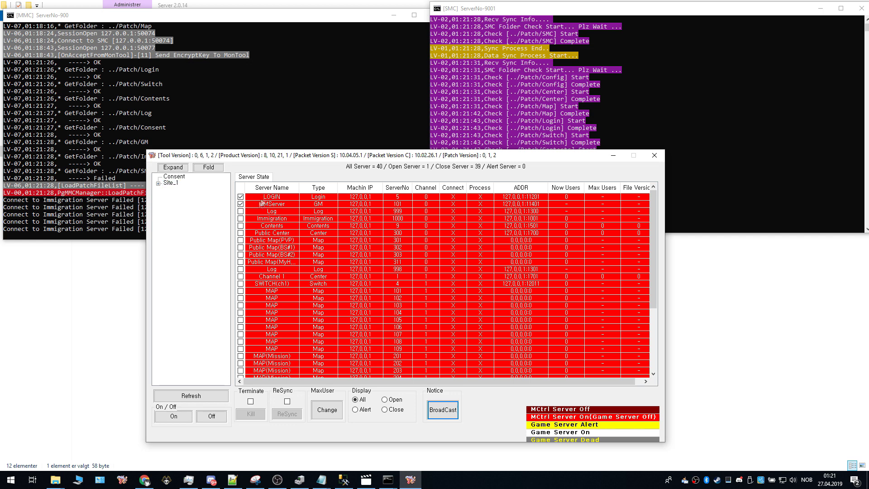
pyautogui.click(241, 212)
pyautogui.click(240, 219)
pyautogui.click(241, 226)
pyautogui.click(241, 233)
pyautogui.click(240, 269)
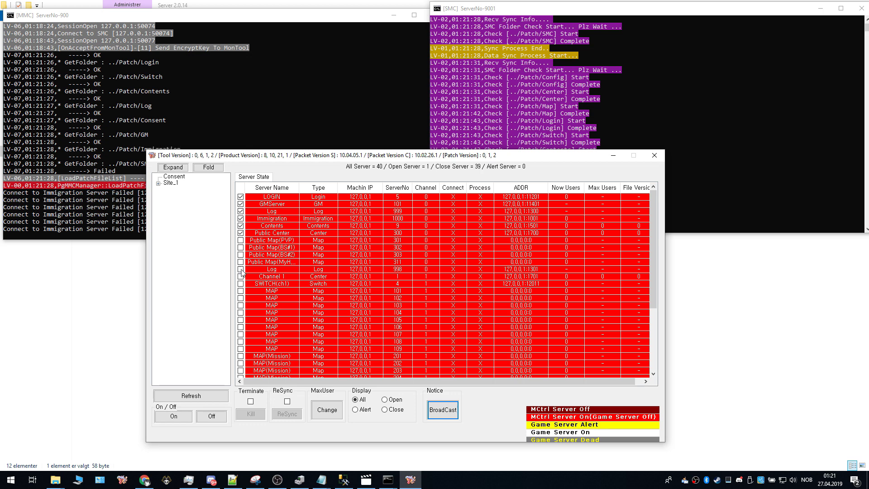
pyautogui.click(240, 277)
pyautogui.click(240, 284)
# Step: Tick MAP 101 through MAP 106, then turn all marked servers On and confirm with 확인
pyautogui.click(241, 291)
pyautogui.click(241, 298)
pyautogui.click(241, 306)
pyautogui.click(241, 313)
pyautogui.click(240, 320)
pyautogui.click(241, 327)
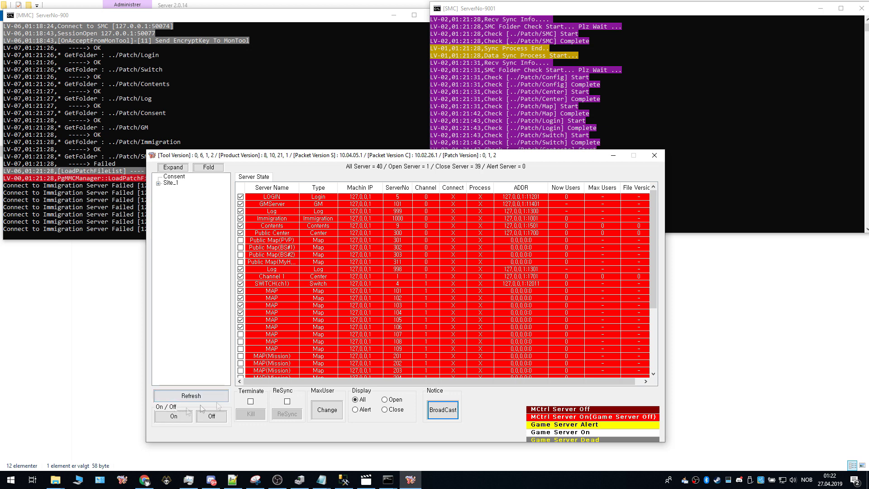
pyautogui.click(173, 416)
pyautogui.click(381, 353)
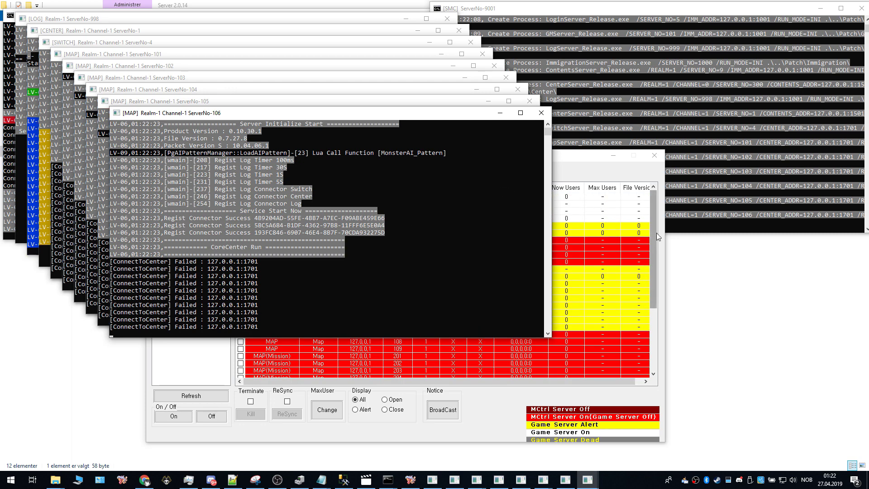
# Step: Check ServerControl's 10 open and 6 alert servers, then bring up the Client 2.0.14 (Adept) folder
pyautogui.click(592, 207)
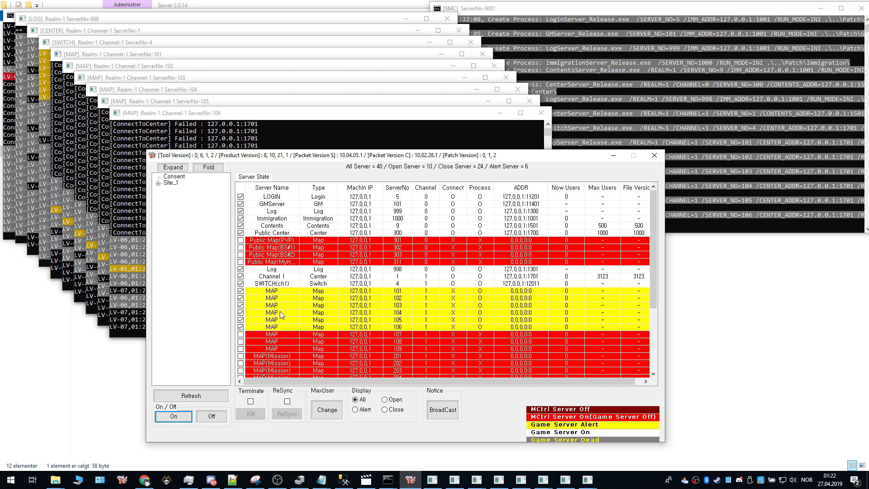
pyautogui.click(55, 480)
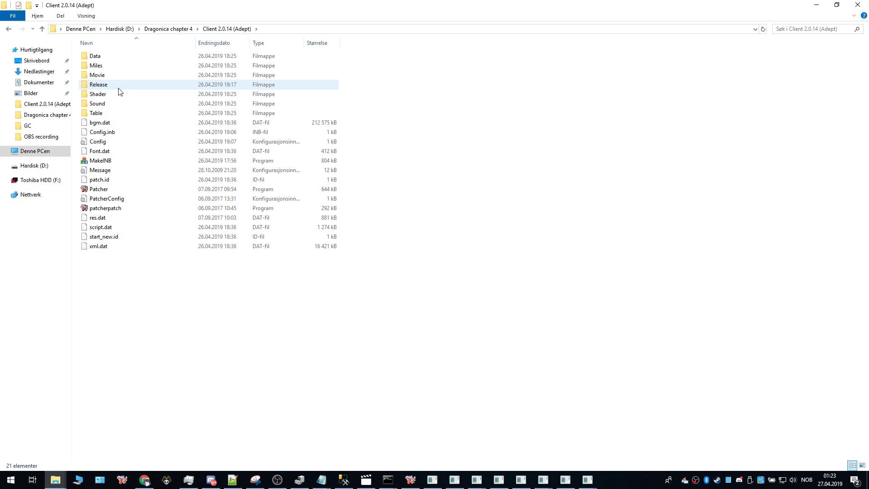
# Step: Open the Release folder and launch the Dragonica_Internal_Local game client
pyautogui.doubleClick(119, 87)
pyautogui.doubleClick(111, 142)
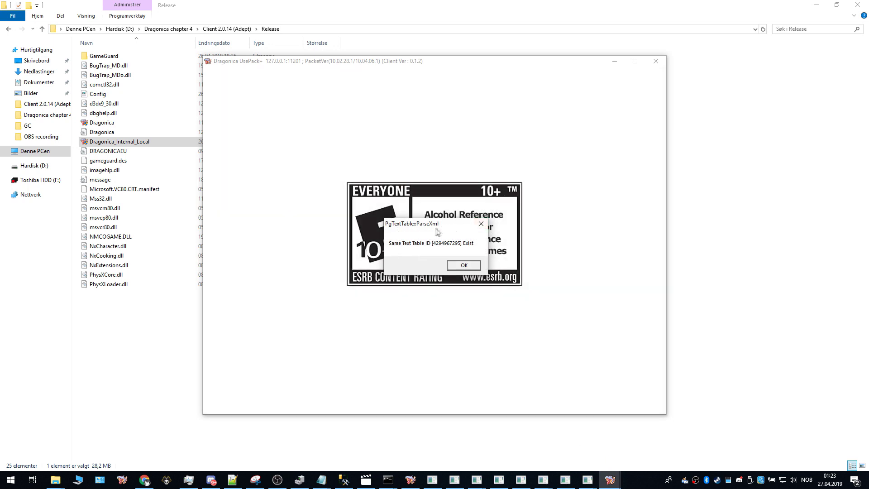
# Step: Dismiss the four repeated ParseXml error messages
pyautogui.click(481, 224)
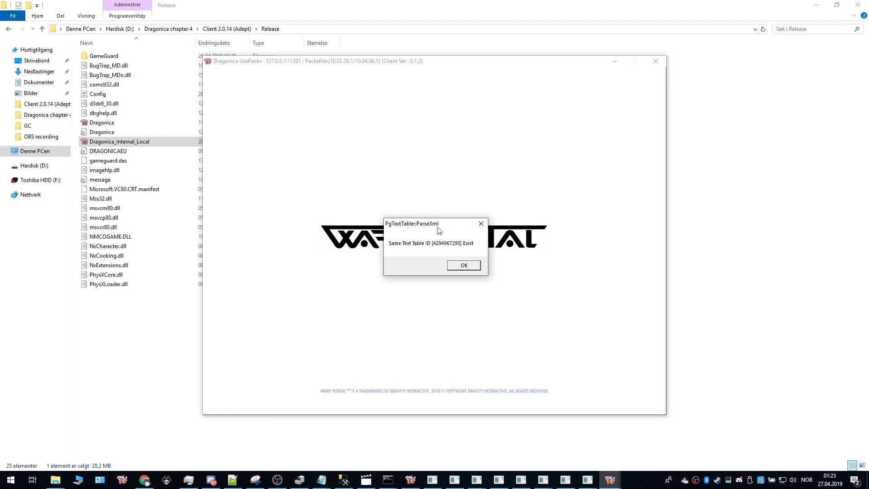
pyautogui.click(482, 224)
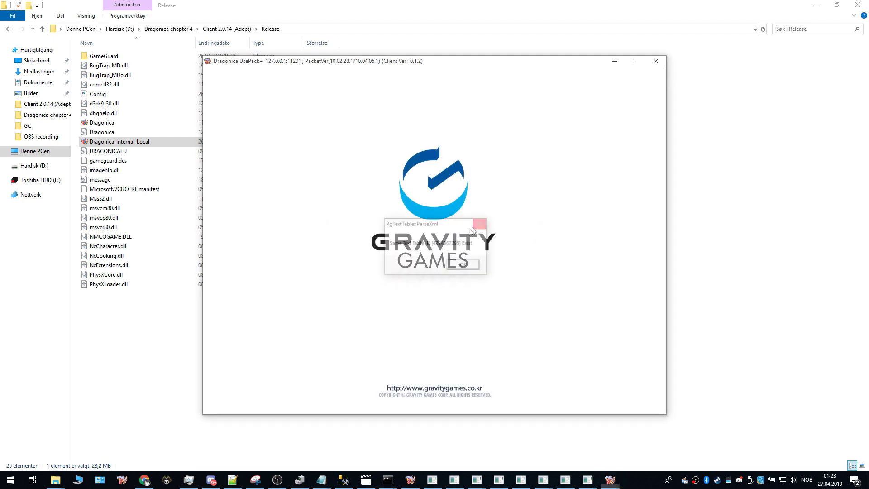
pyautogui.click(480, 225)
pyautogui.click(479, 226)
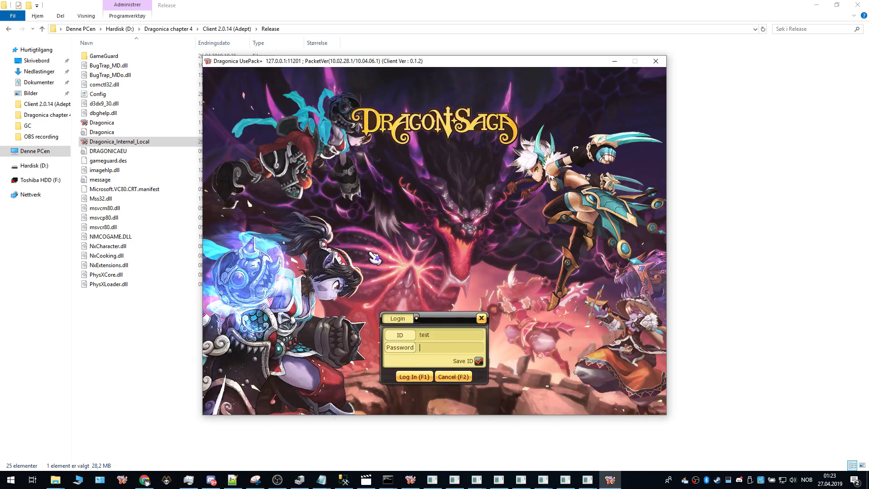
# Step: Enter the login ID and password, submit, and join Channel 1
pyautogui.click(444, 336)
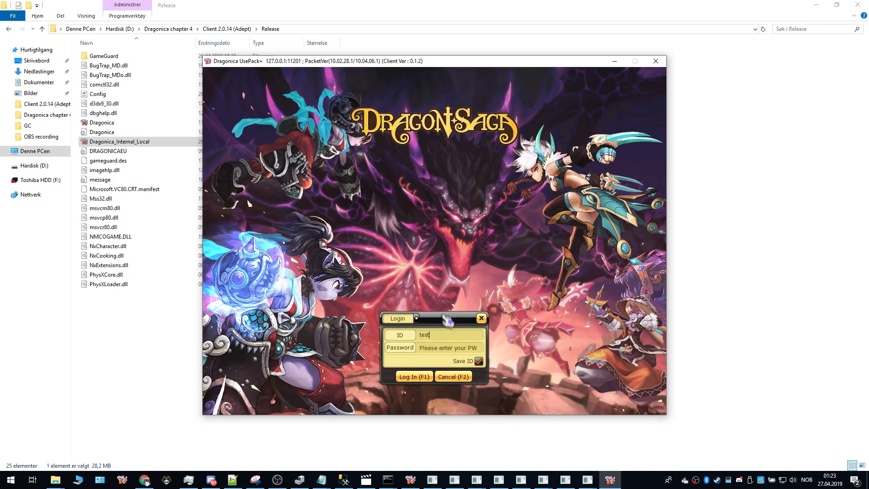
pyautogui.write('2')
pyautogui.click(442, 347)
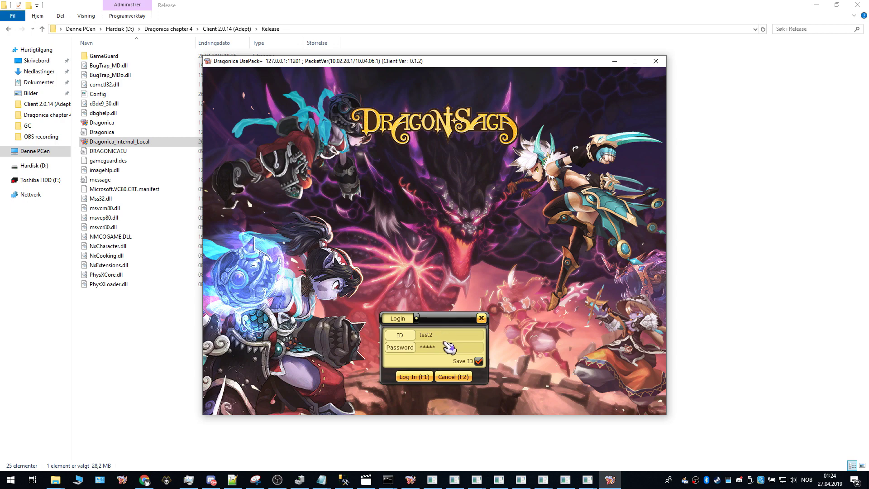
pyautogui.press('Return')
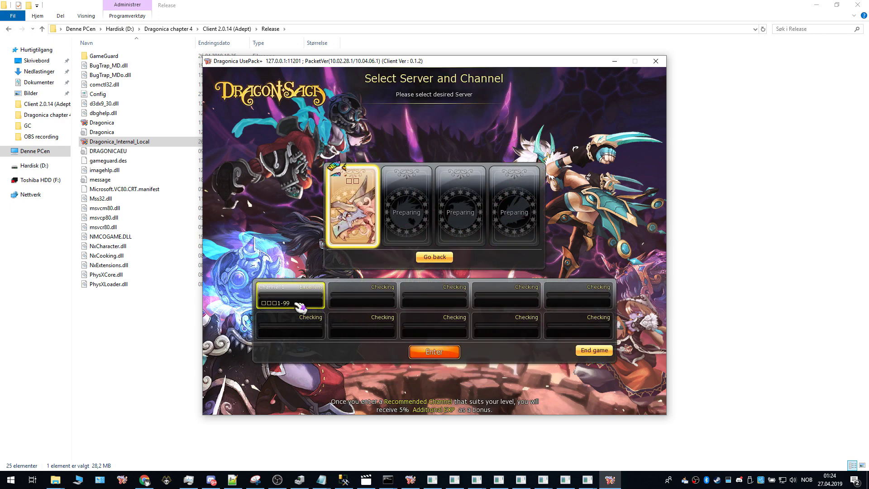
pyautogui.doubleClick(300, 307)
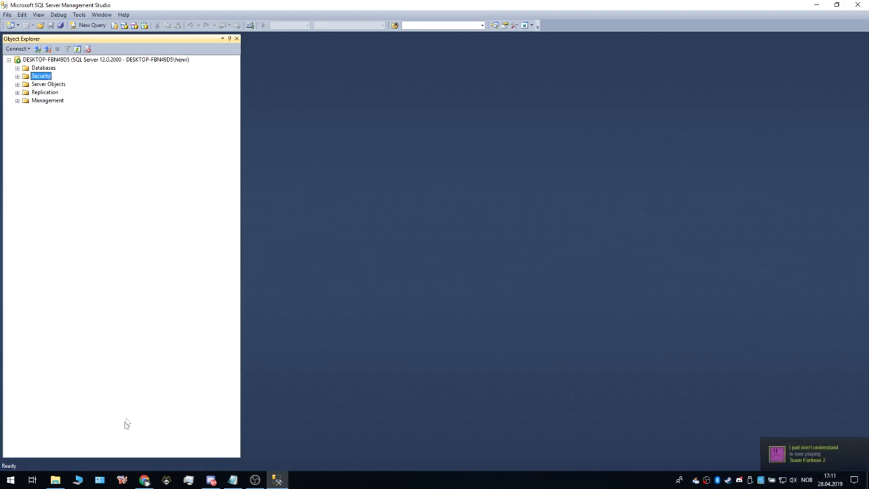
pyautogui.click(144, 480)
pyautogui.click(166, 6)
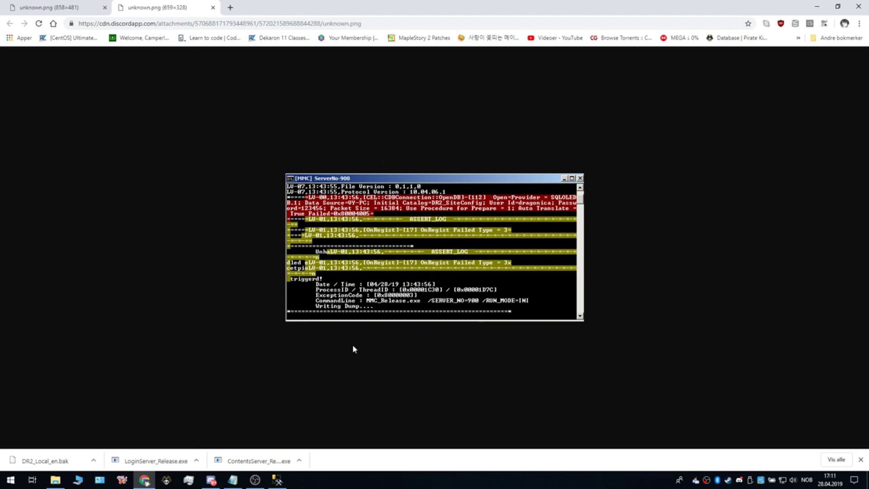
pyautogui.click(281, 482)
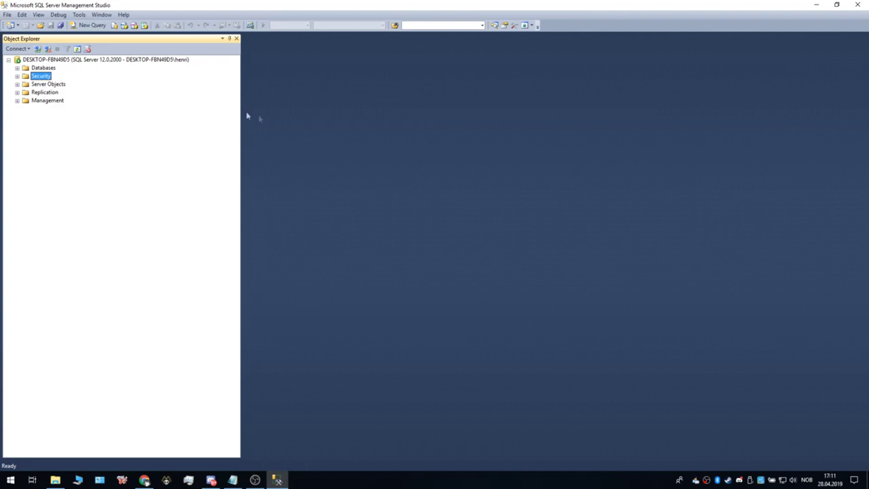
# Step: Open the game SQL login's Properties at the User Mapping page
pyautogui.click(17, 76)
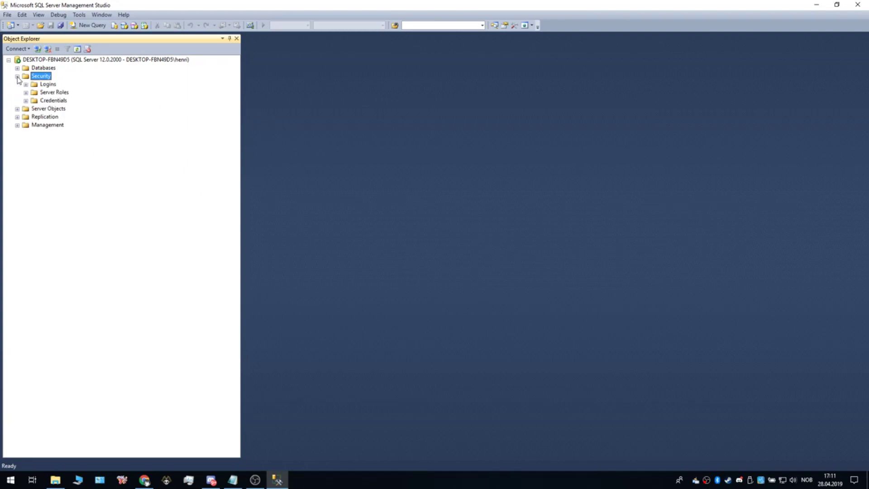
pyautogui.click(26, 85)
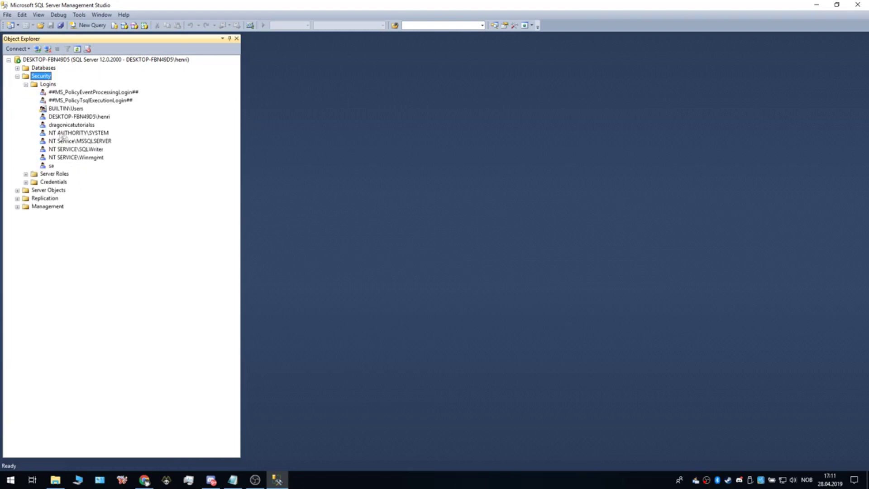
pyautogui.rightClick(56, 125)
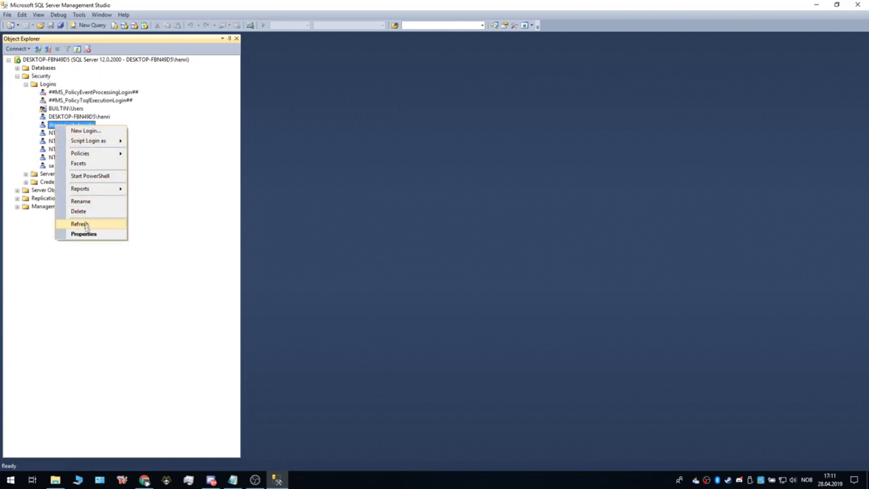
pyautogui.click(84, 234)
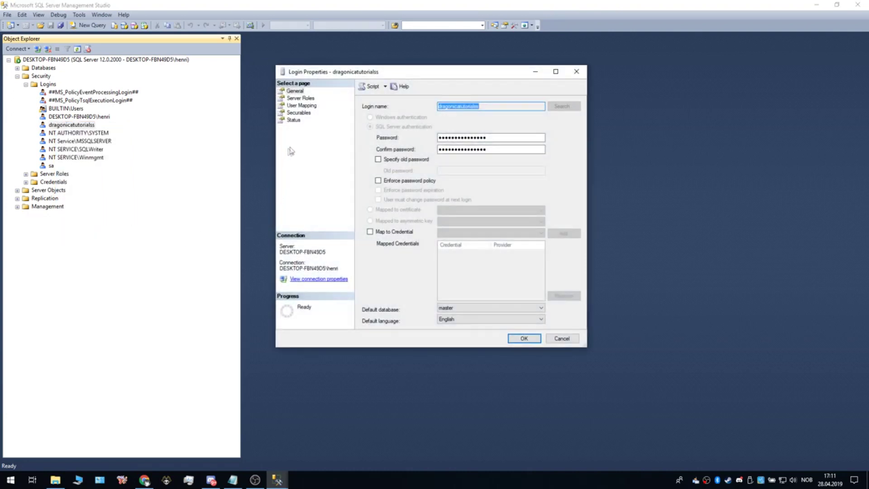
pyautogui.click(299, 106)
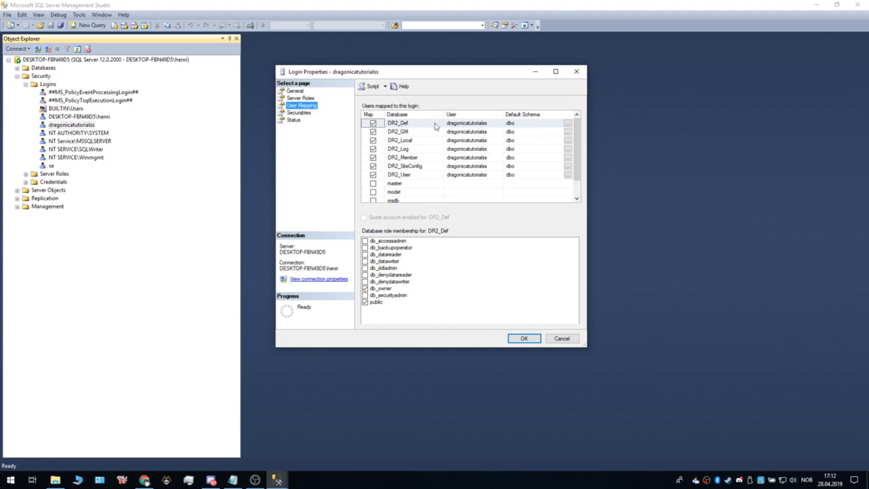
# Step: Check roles for DR2_Def, DR2_GM, DR2_Local, DR2_Log and DR2_User, then close without saving
pyautogui.click(405, 126)
pyautogui.click(379, 123)
pyautogui.click(379, 123)
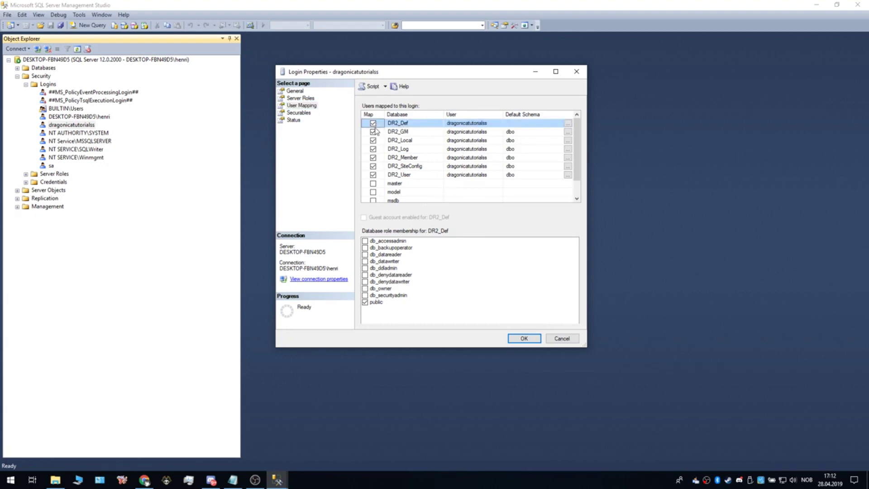
pyautogui.click(366, 290)
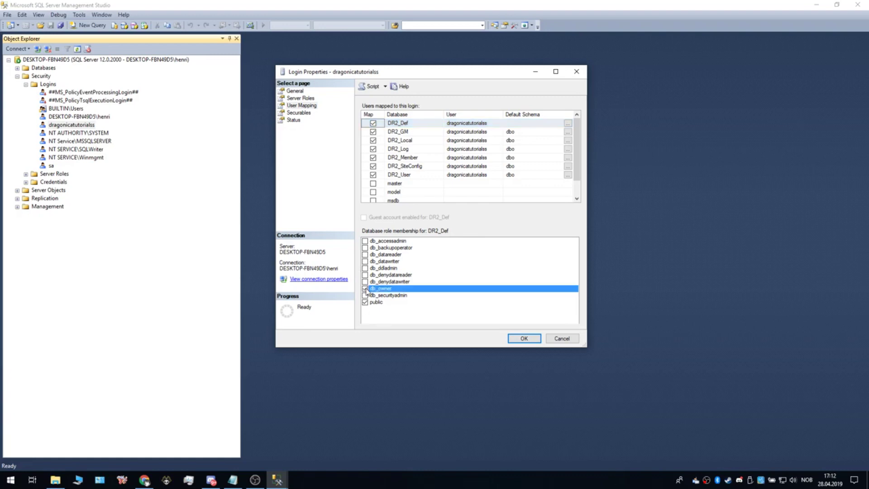
pyautogui.click(391, 133)
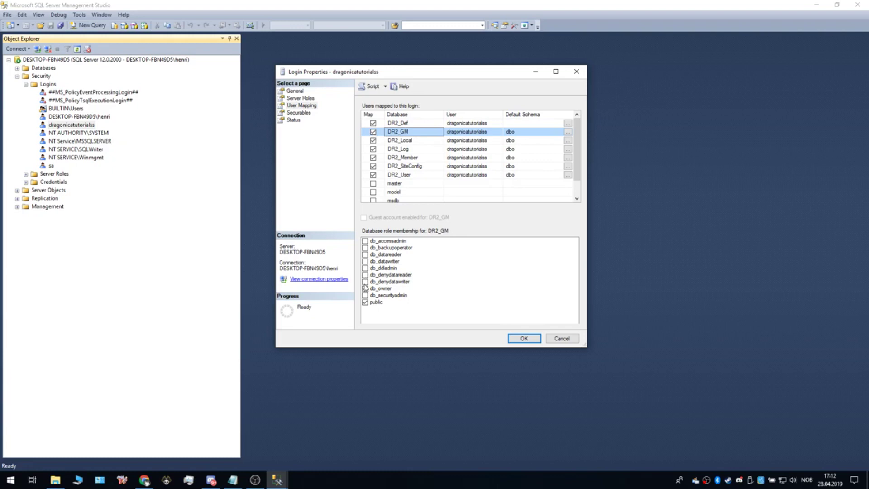
pyautogui.click(376, 142)
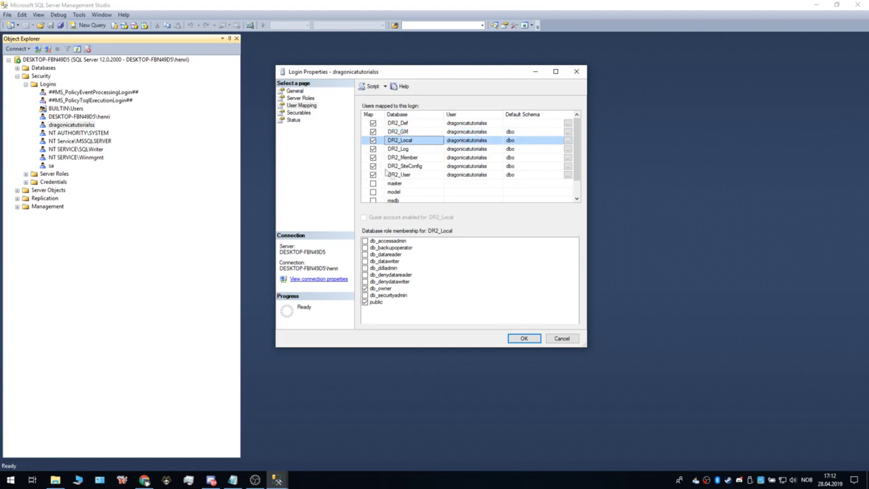
pyautogui.click(400, 149)
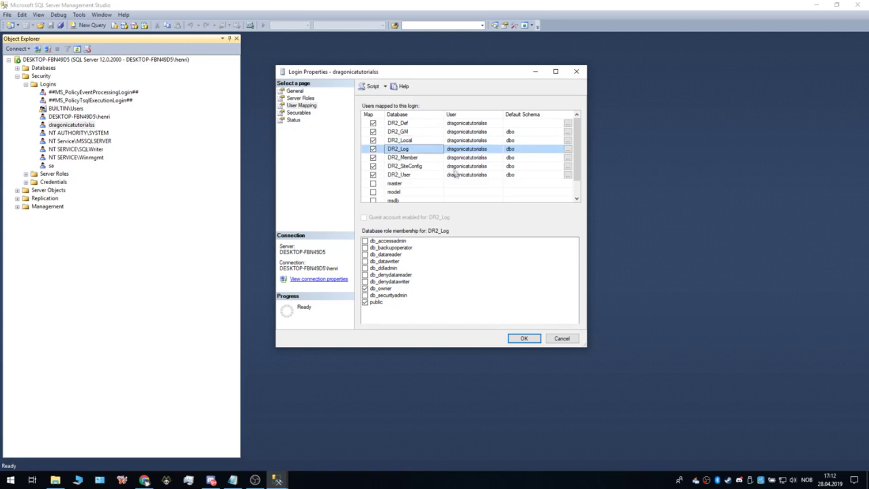
pyautogui.click(454, 175)
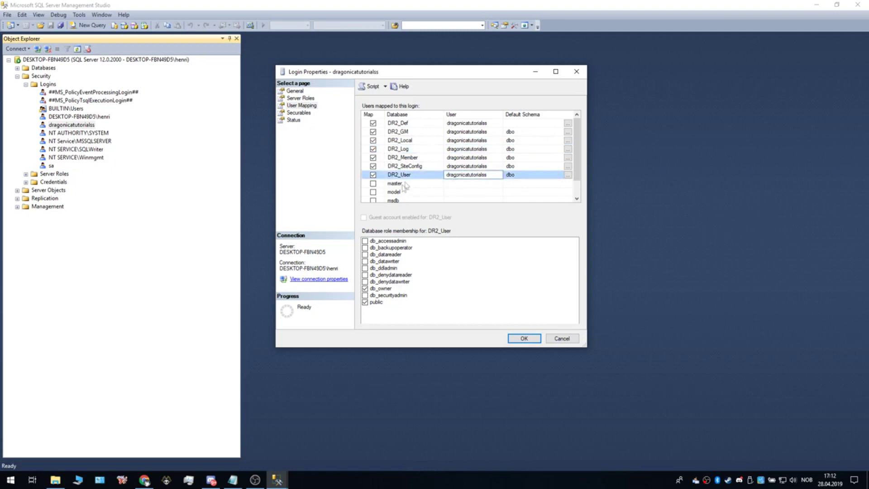
pyautogui.click(417, 175)
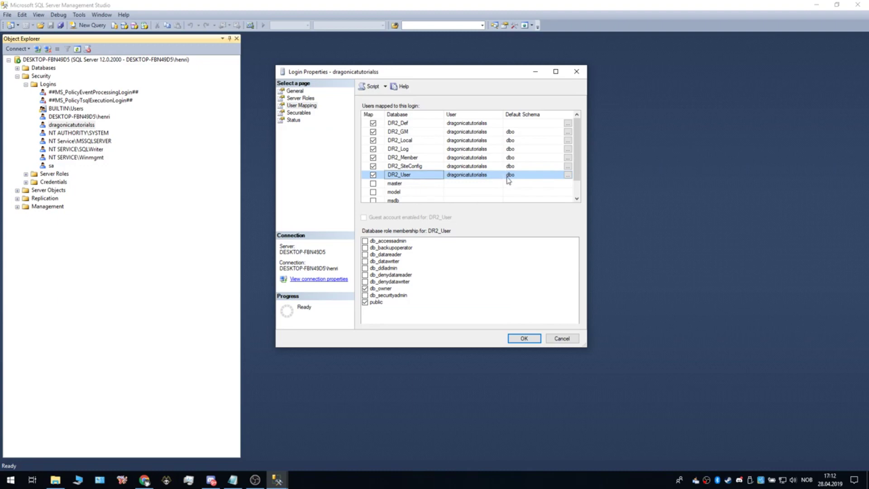
pyautogui.click(509, 123)
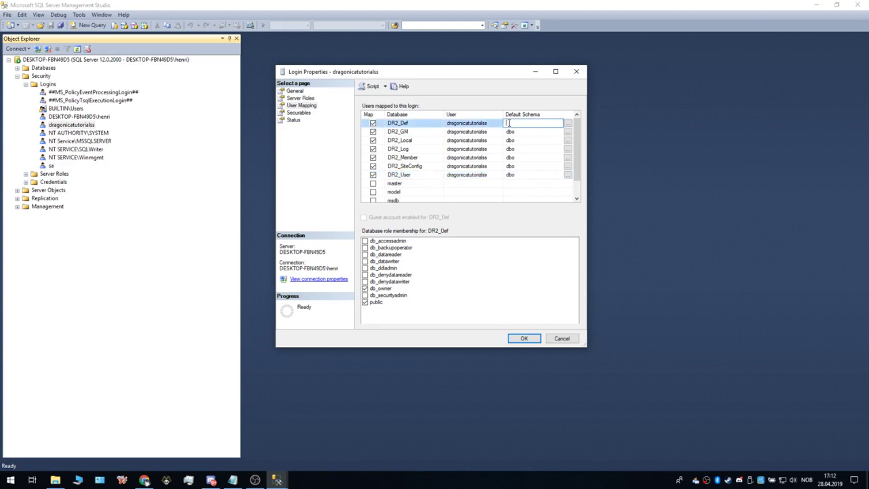
pyautogui.click(571, 71)
# Step: Minimize Management Studio and show the first unknown.png server status screenshot in Chrome
pyautogui.click(818, 4)
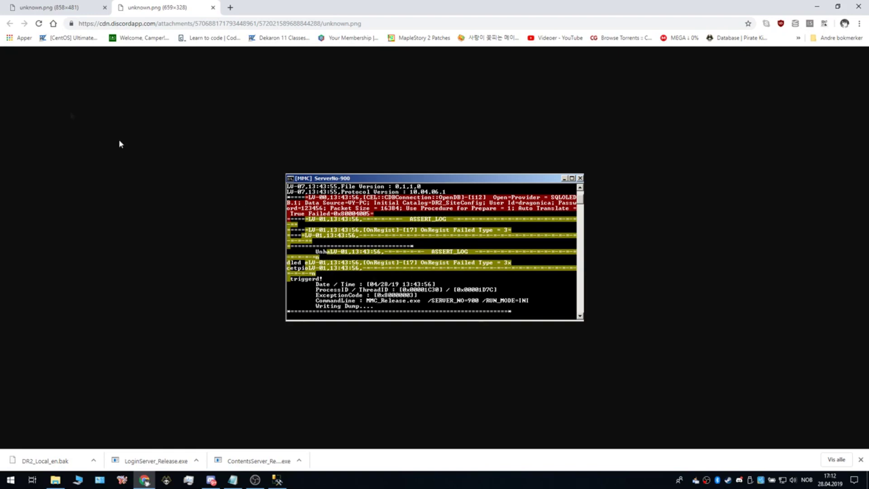
pyautogui.click(47, 9)
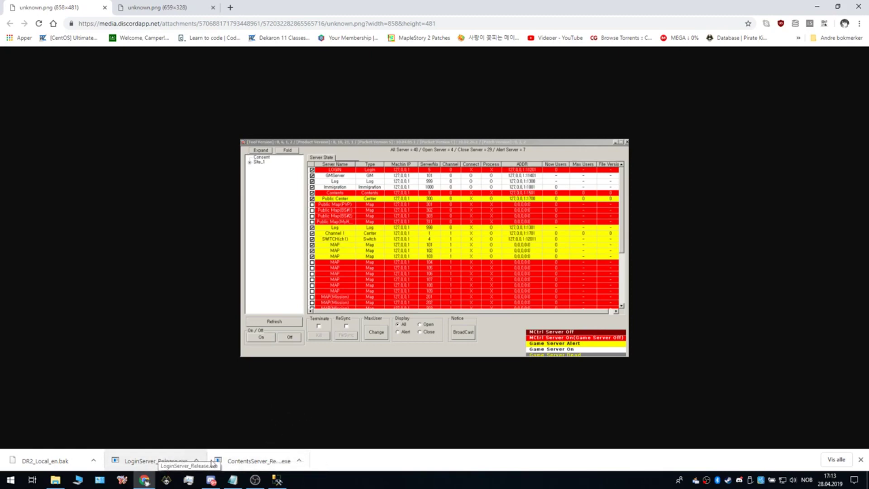
# Step: Bring the server files window forward and open the Patch\Consent folder
pyautogui.moveTo(63, 482)
pyautogui.click(66, 439)
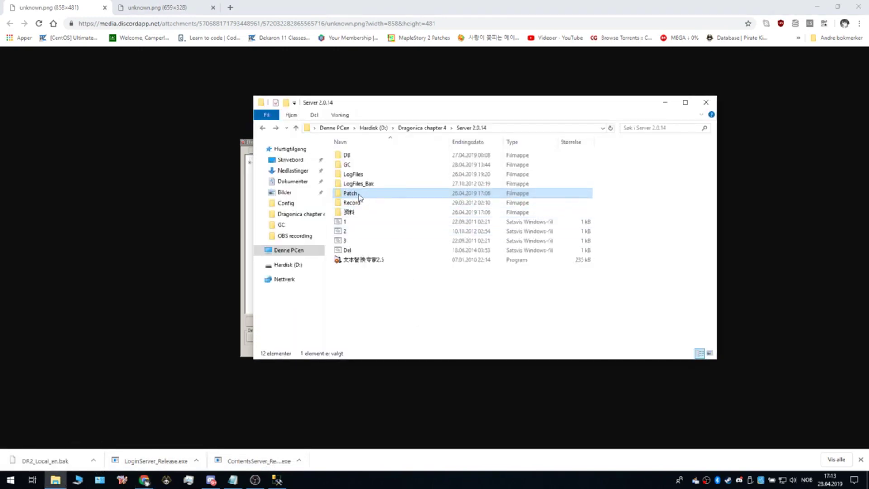
pyautogui.doubleClick(359, 196)
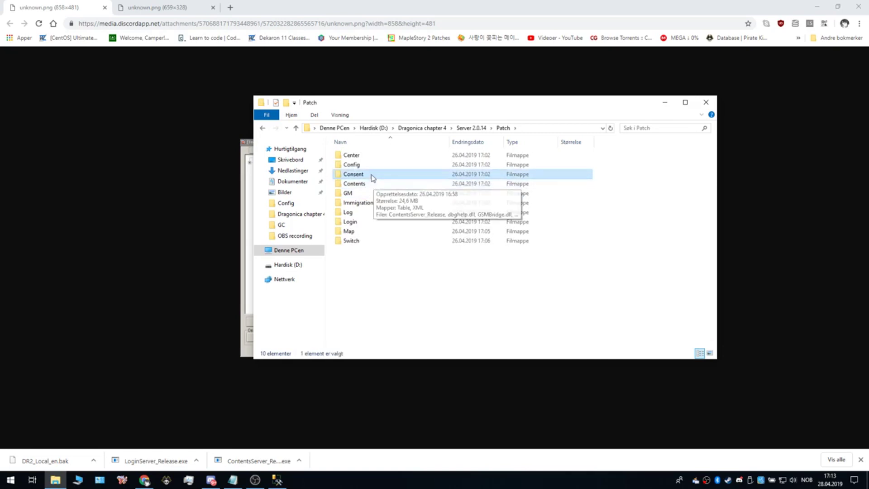
pyautogui.doubleClick(373, 178)
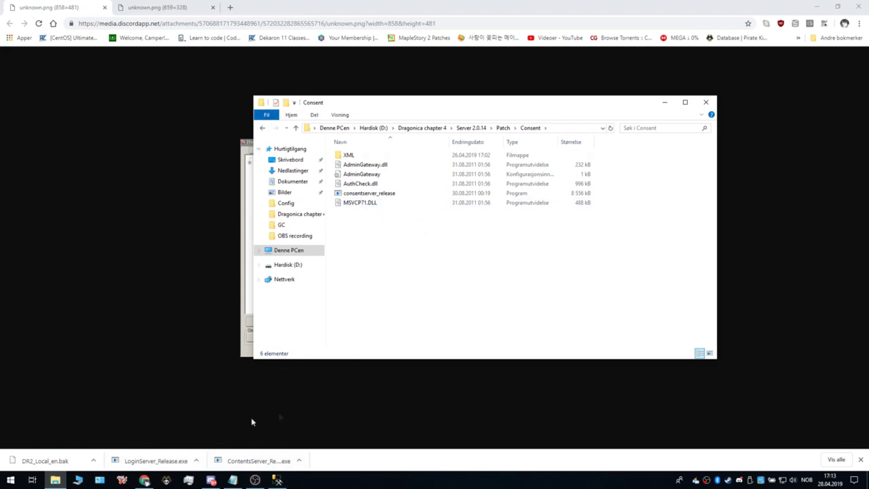
# Step: Recheck the server manager screenshot, then go back and open the Patch\Login folder
pyautogui.click(209, 348)
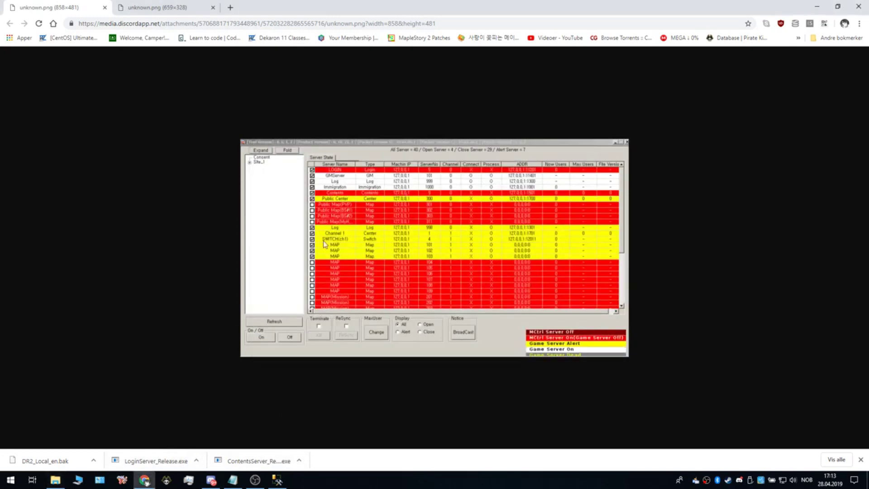
pyautogui.hotkey('alt', 'Tab')
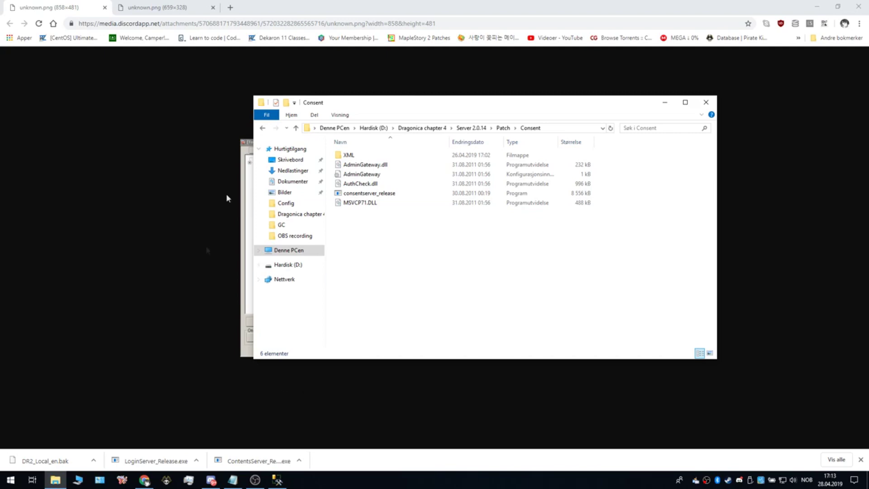
pyautogui.click(263, 129)
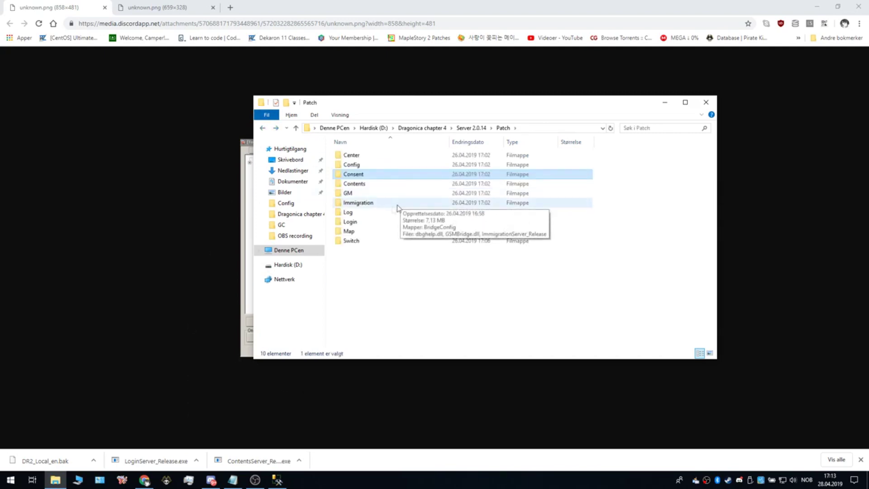
pyautogui.doubleClick(360, 222)
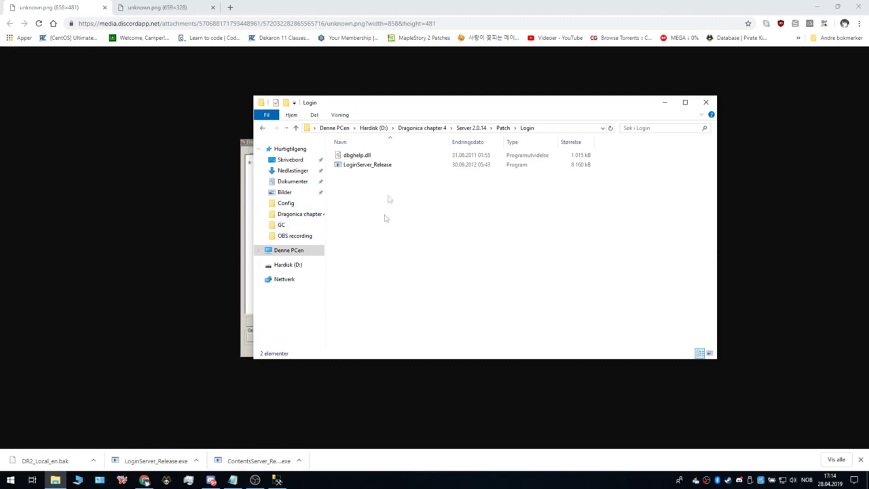
# Step: Navigate to D:\Dragonica chapter 4\Client 2.0.14 (Adept) in File Explorer
pyautogui.click(672, 107)
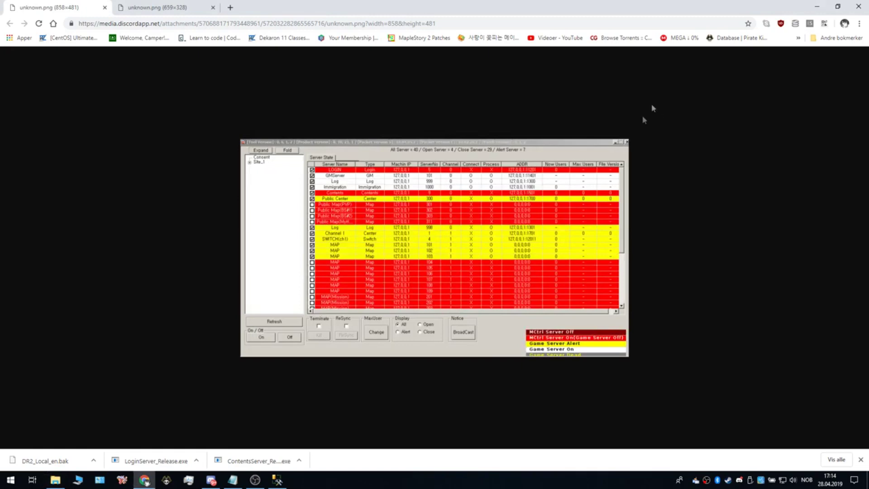
pyautogui.click(80, 481)
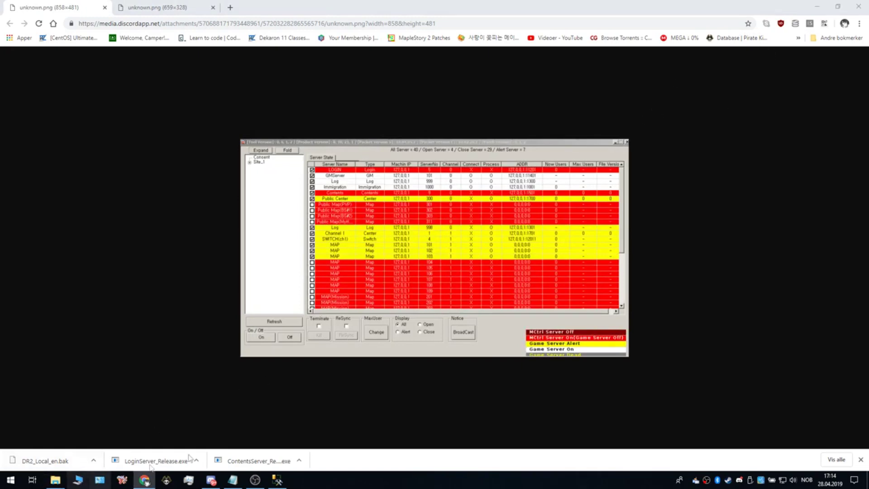
pyautogui.doubleClick(625, 262)
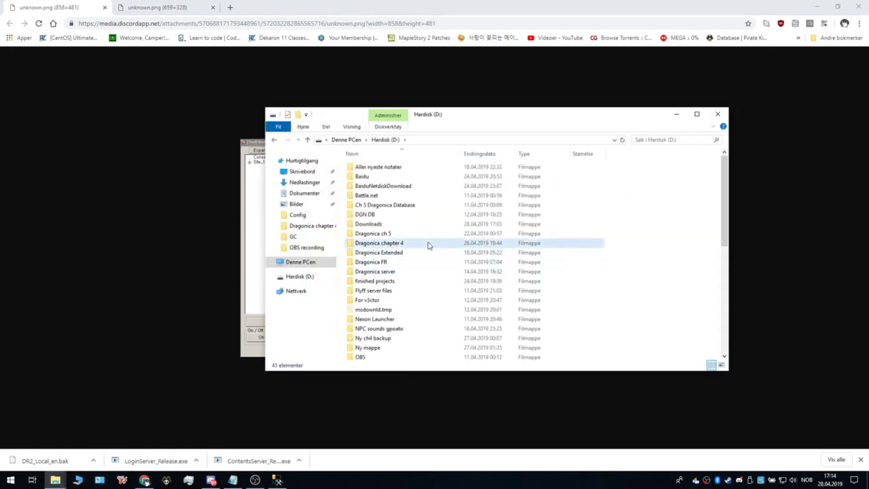
pyautogui.doubleClick(429, 245)
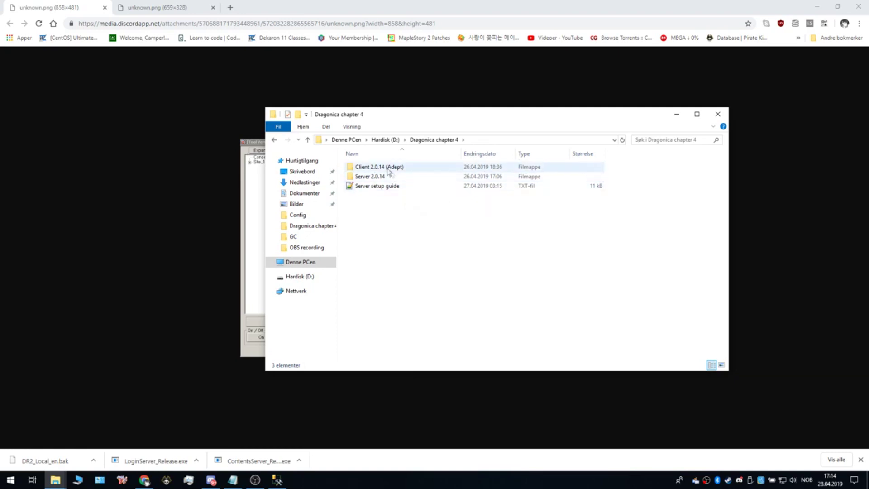
pyautogui.doubleClick(388, 167)
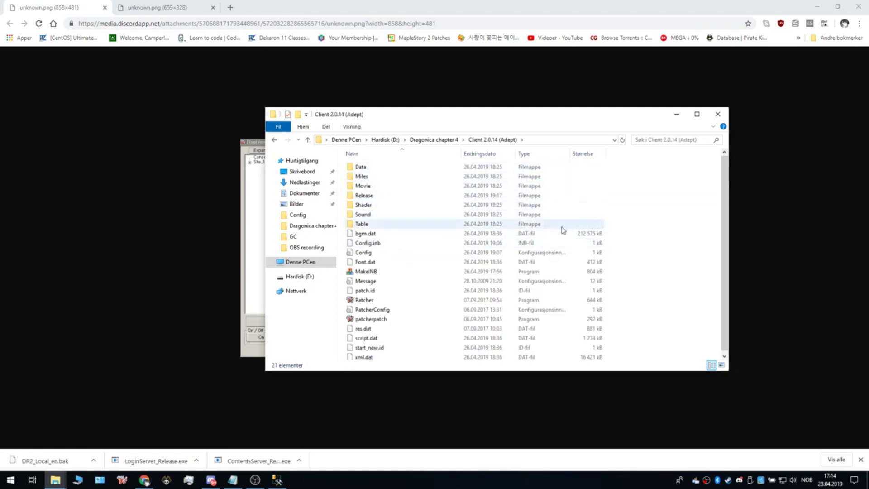
# Step: Open the client's Config file with Edit with Notepad++
pyautogui.click(442, 256)
pyautogui.rightClick(421, 254)
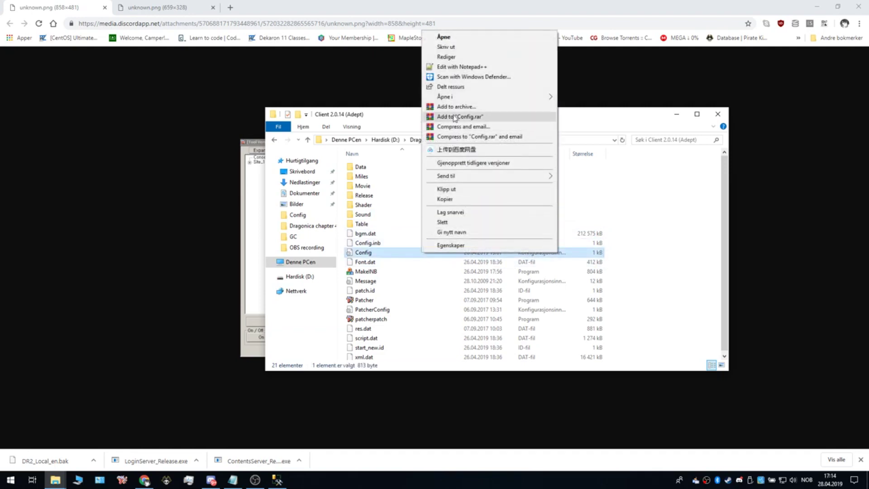
pyautogui.click(455, 72)
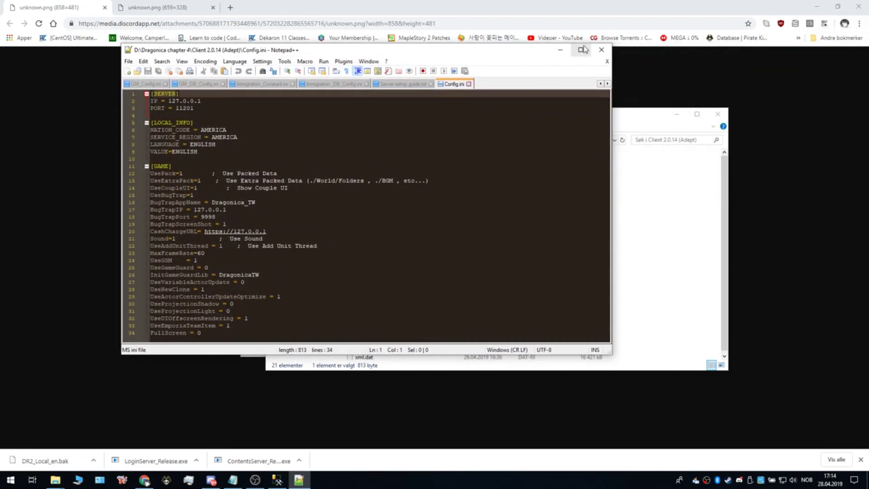
# Step: Paste a [DEBUG] section with ShowMessageBox=0 on a new line after FullScreen = 0
pyautogui.click(582, 49)
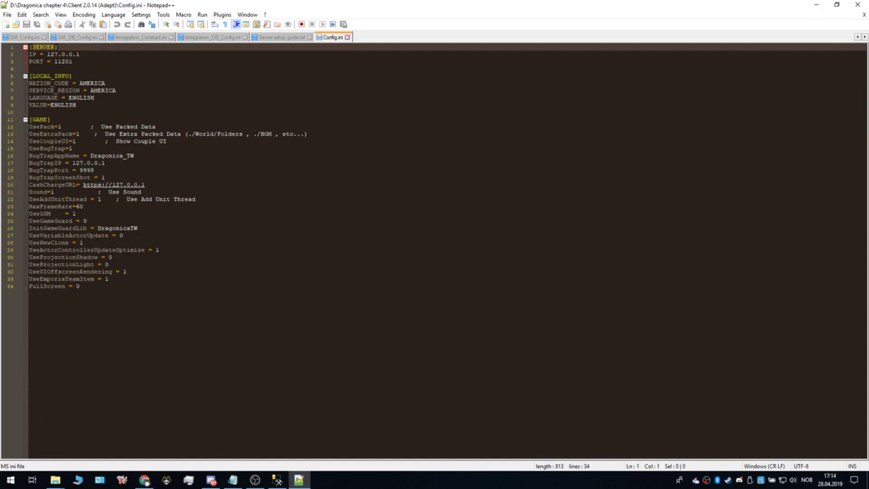
pyautogui.hotkey('alt', 'Tab')
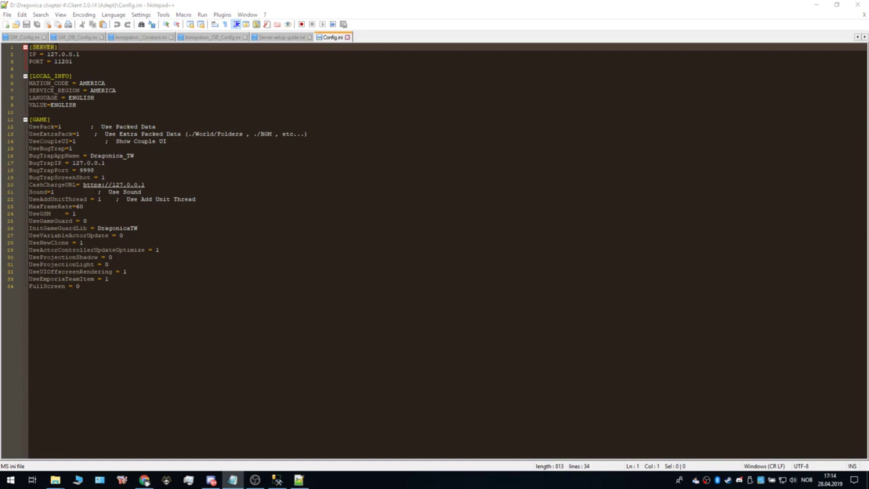
pyautogui.click(89, 293)
pyautogui.press('Return')
pyautogui.write('[DEBUG] ShowMessageBox=0')
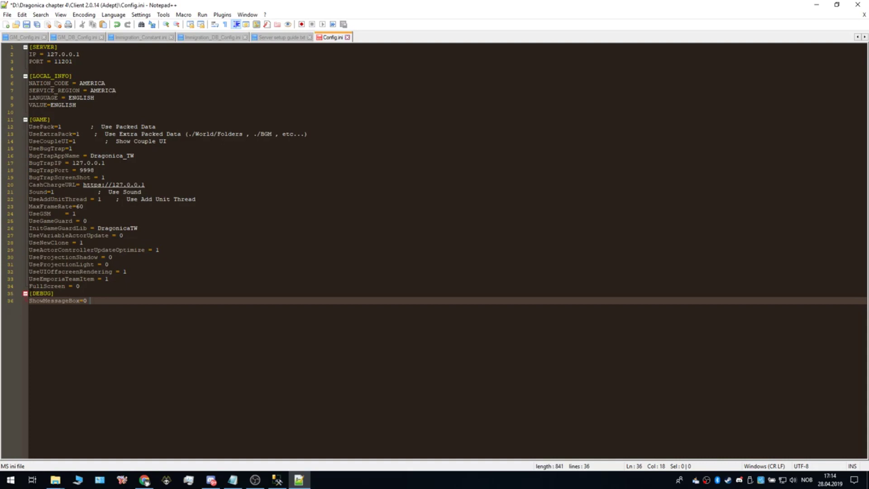
# Step: Open and close the File menu without saving, then minimize Notepad++
pyautogui.click(8, 14)
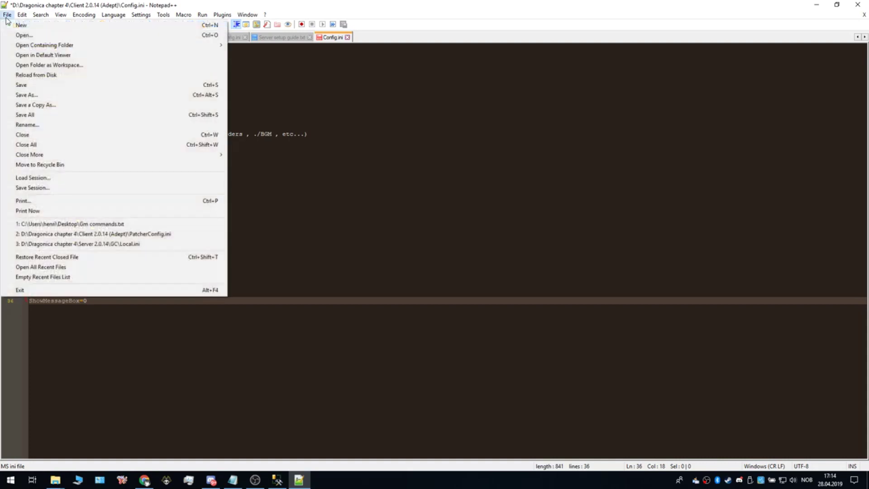
pyautogui.click(337, 235)
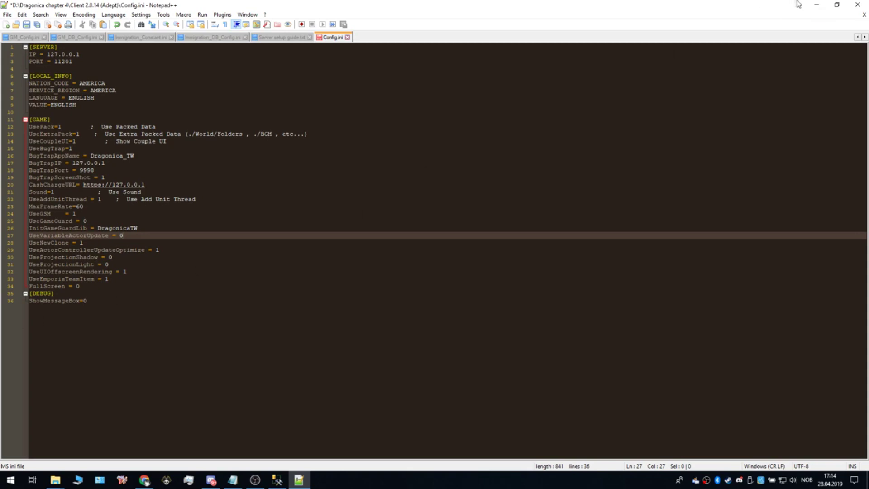
pyautogui.click(815, 4)
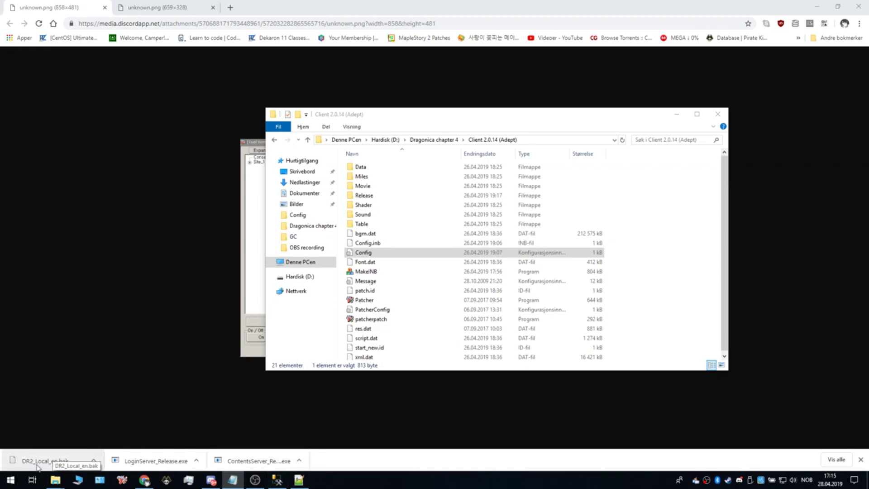
# Step: In Management Studio, collapse Logins, expand Databases and choose Delete on DR2_Local
pyautogui.moveTo(36, 467); pyautogui.dragTo(219, 466)
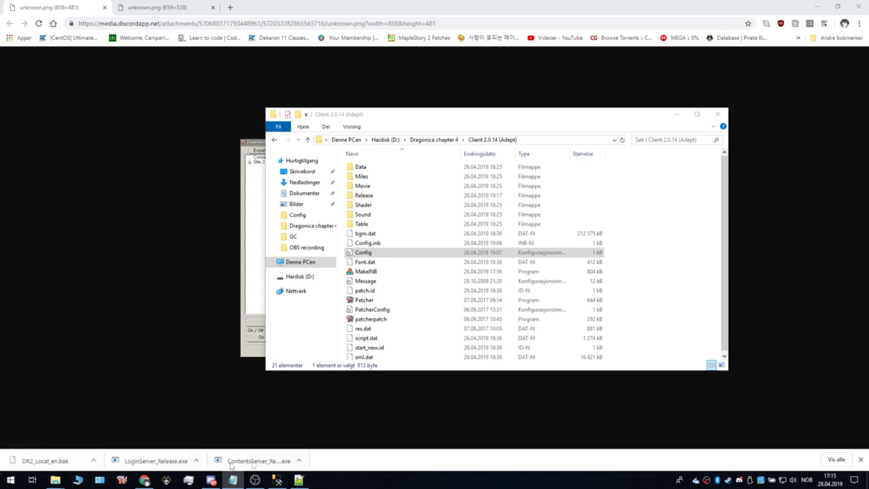
pyautogui.click(282, 476)
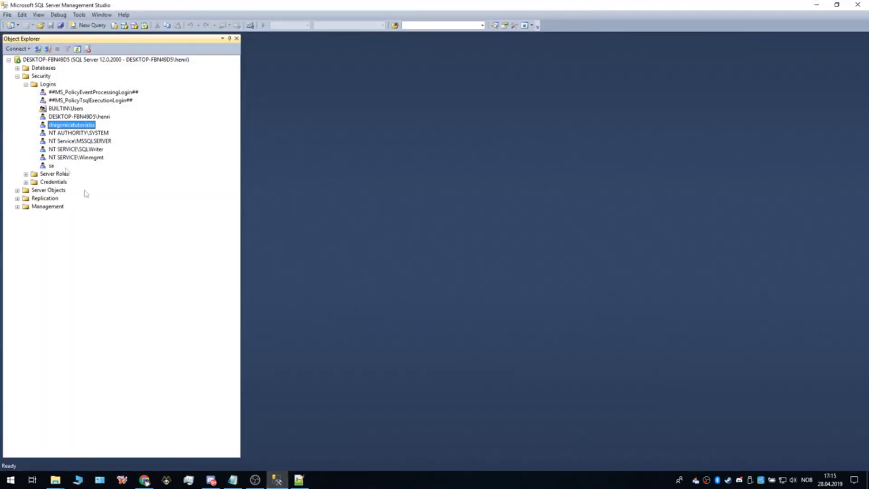
pyautogui.click(26, 84)
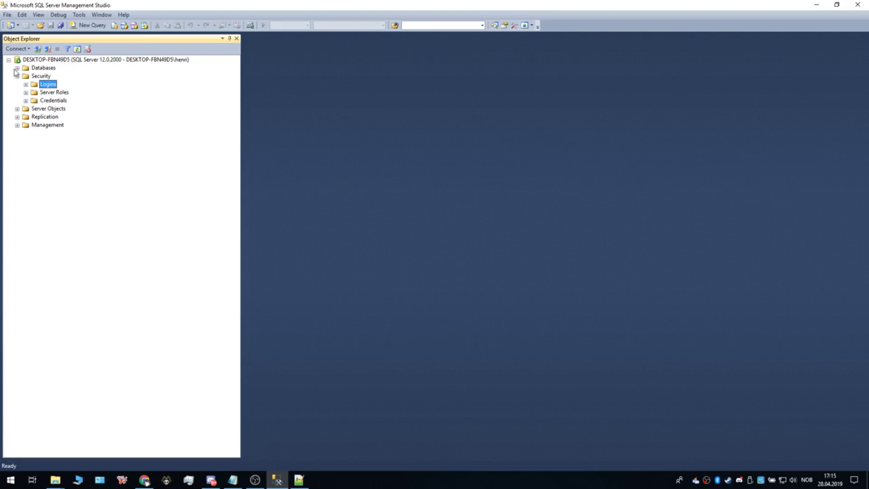
pyautogui.click(17, 68)
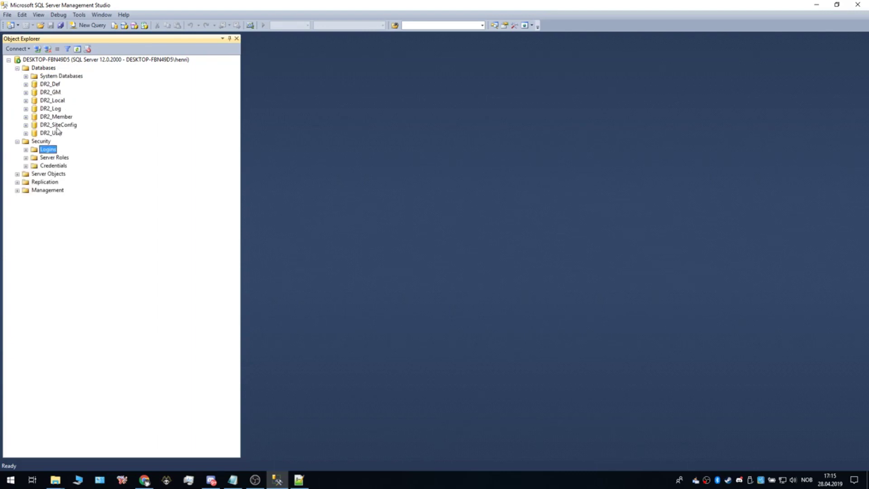
pyautogui.rightClick(53, 100)
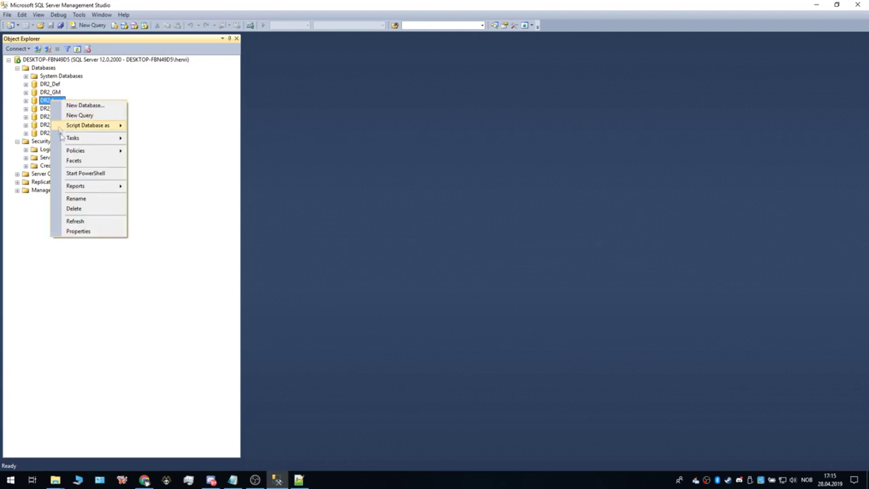
pyautogui.click(86, 209)
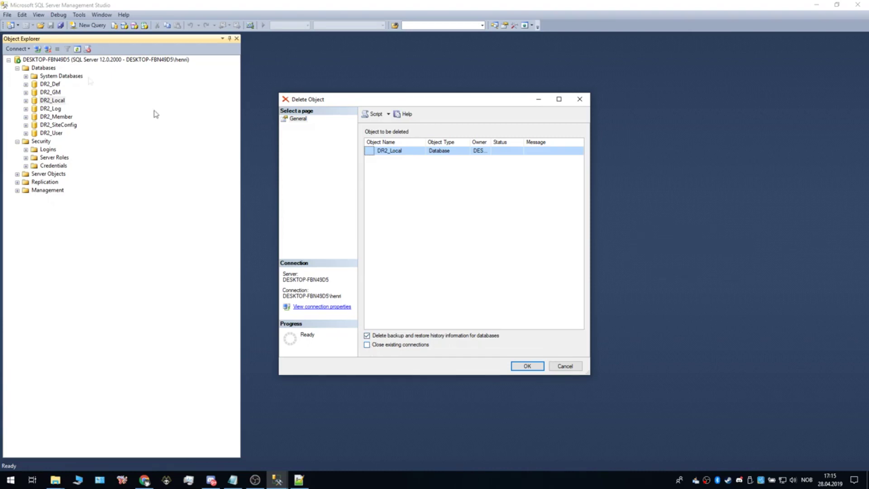
# Step: Cancel deleting DR2_Local and open Restore Database with Device as the source
pyautogui.click(565, 366)
pyautogui.rightClick(40, 68)
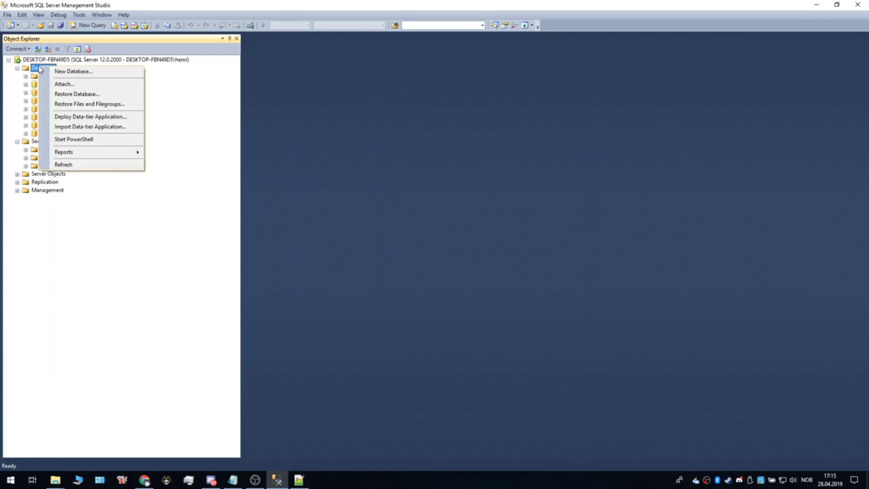
pyautogui.click(69, 94)
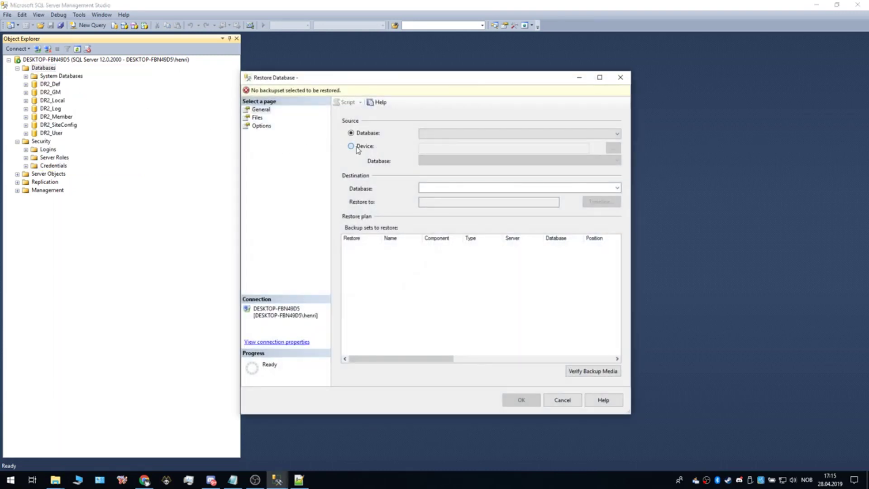
pyautogui.click(357, 147)
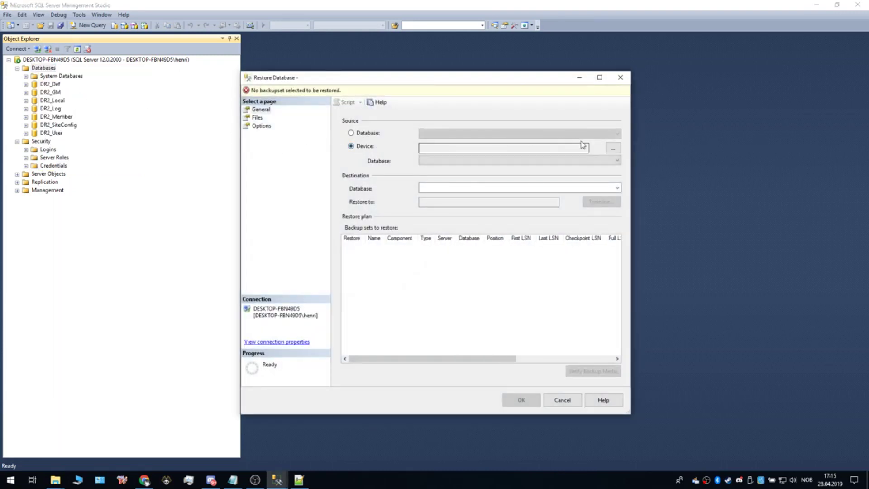
# Step: Browse for a backup file, close the dialogs without choosing one, and minimize Management Studio
pyautogui.click(614, 148)
pyautogui.click(520, 220)
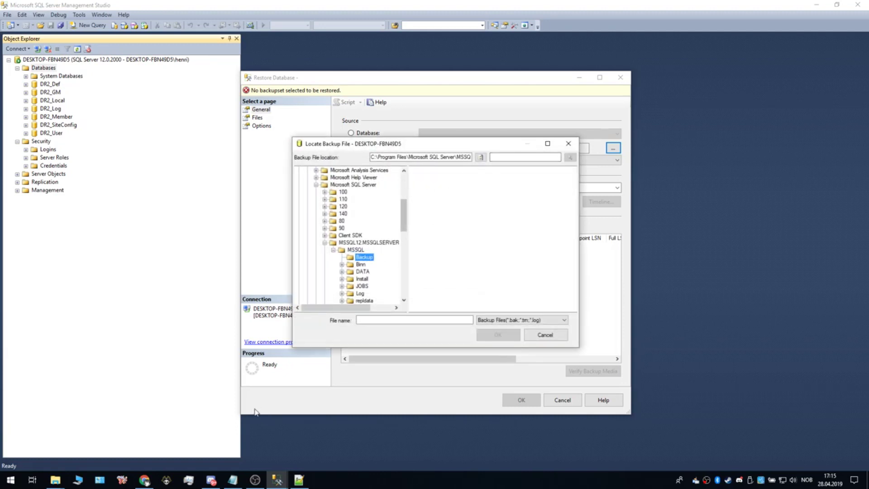
pyautogui.click(568, 144)
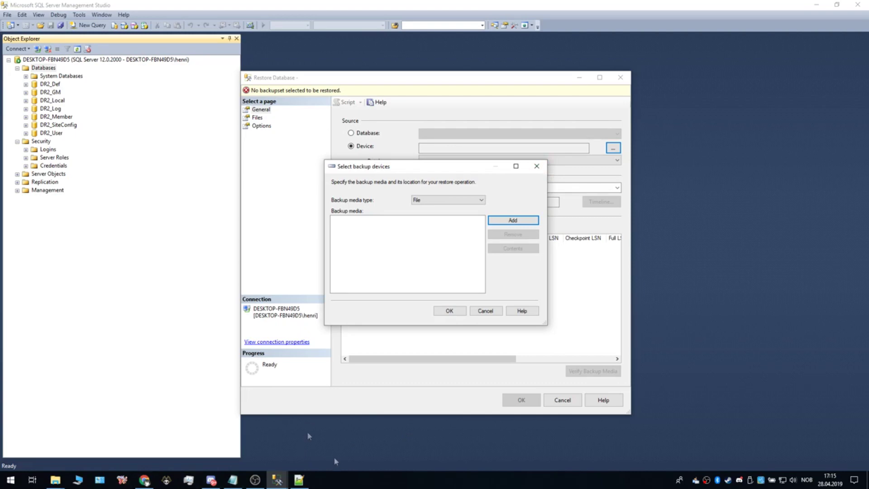
pyautogui.click(537, 166)
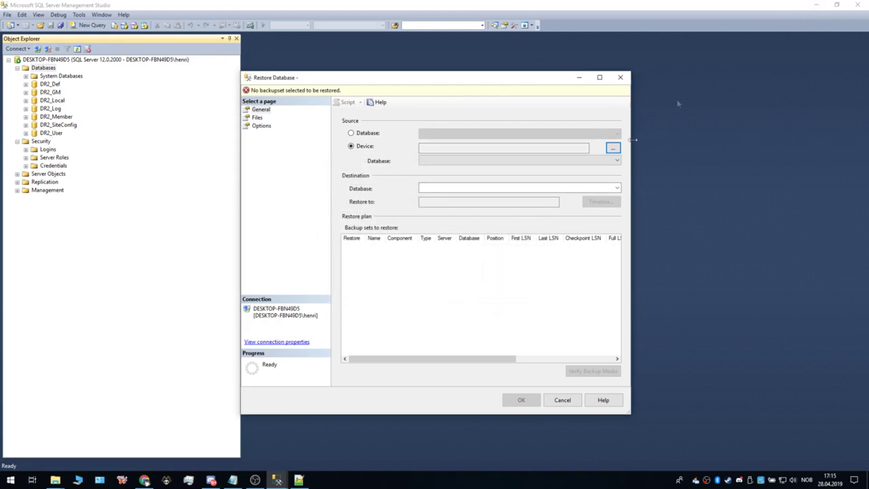
pyautogui.click(816, 4)
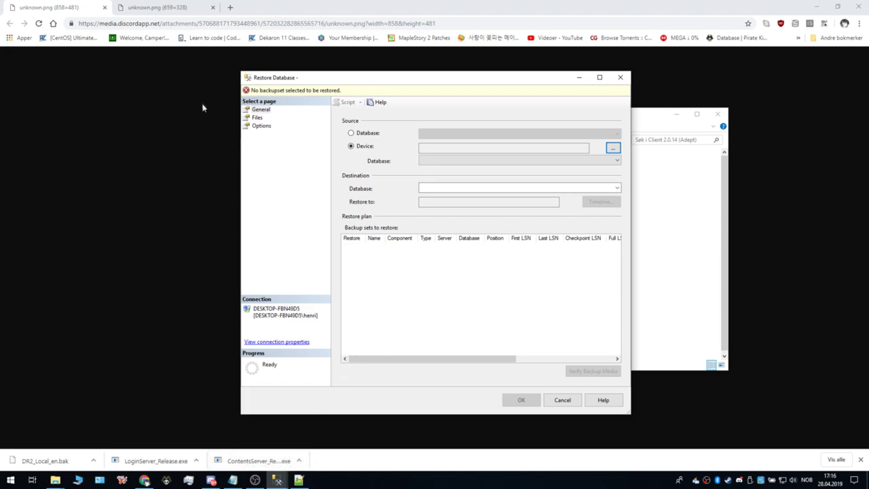
# Step: View the second unknown.png error log screenshot, then return to Management Studio's main window
pyautogui.click(182, 100)
pyautogui.click(188, 4)
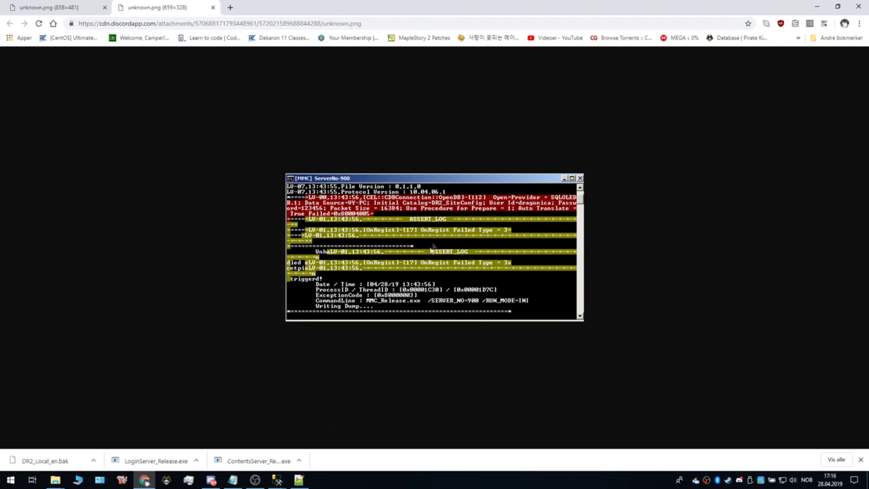
pyautogui.moveTo(277, 480)
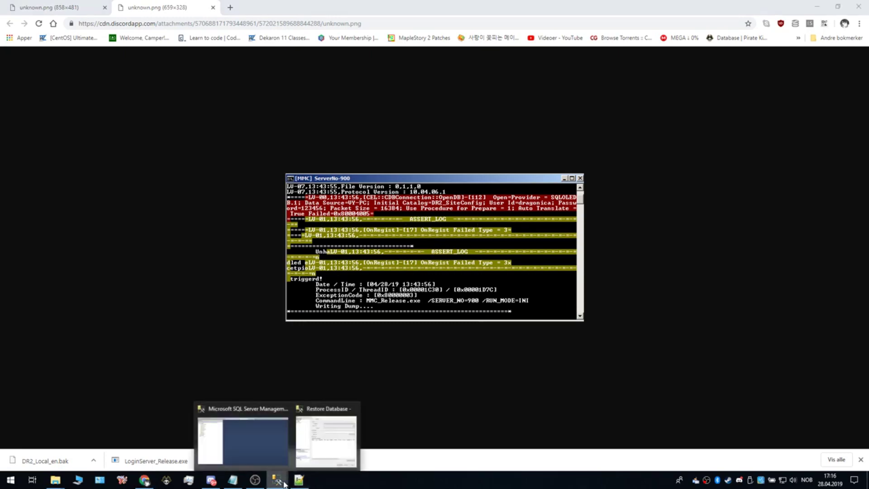
pyautogui.moveTo(316, 451)
pyautogui.click(243, 440)
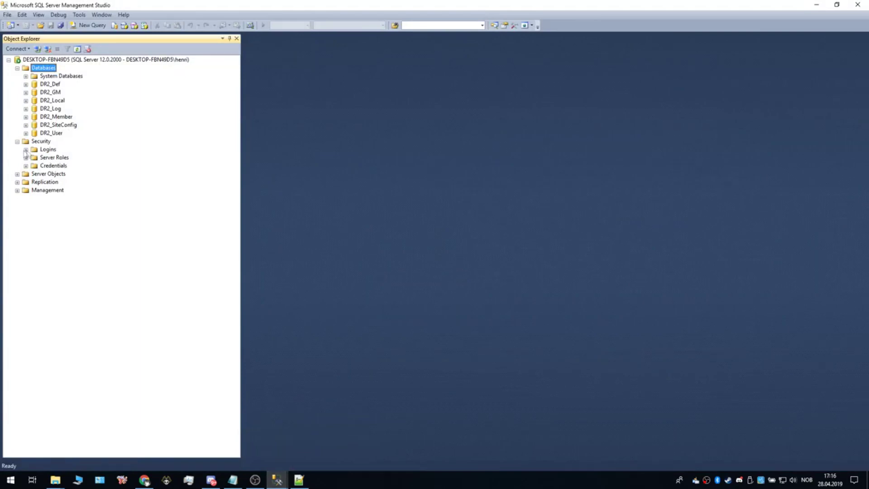
# Step: Open the tutorial login's properties on the User Mapping page
pyautogui.click(25, 150)
pyautogui.rightClick(66, 190)
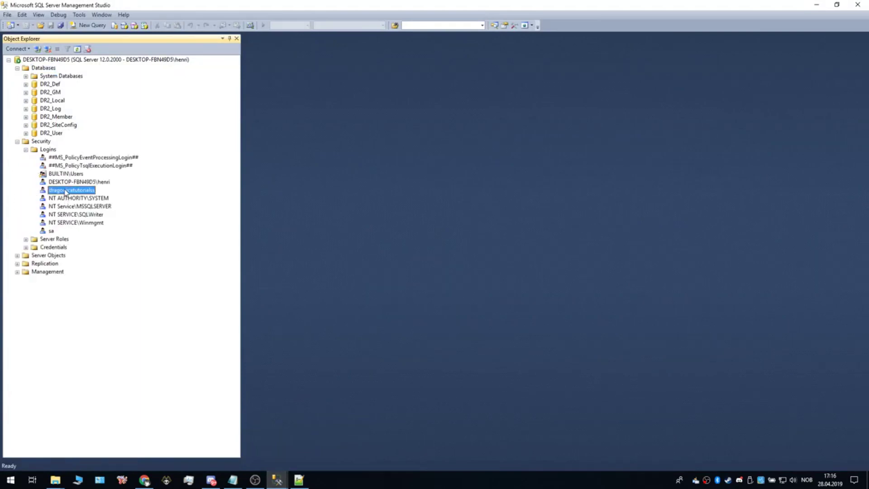
pyautogui.click(92, 297)
pyautogui.click(299, 106)
# Step: Check db_owner roles in DR2_GM, DR2_Local, DR2_Member, DR2_SiteConfig, DR2_User and DR2_Log, then apply
pyautogui.click(410, 132)
pyautogui.click(414, 140)
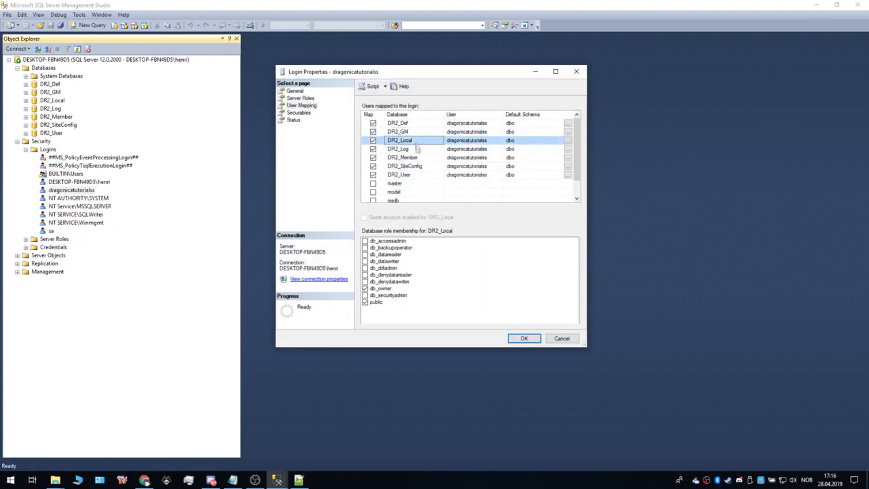
pyautogui.click(416, 157)
pyautogui.click(409, 166)
pyautogui.click(410, 175)
pyautogui.click(411, 166)
pyautogui.click(407, 149)
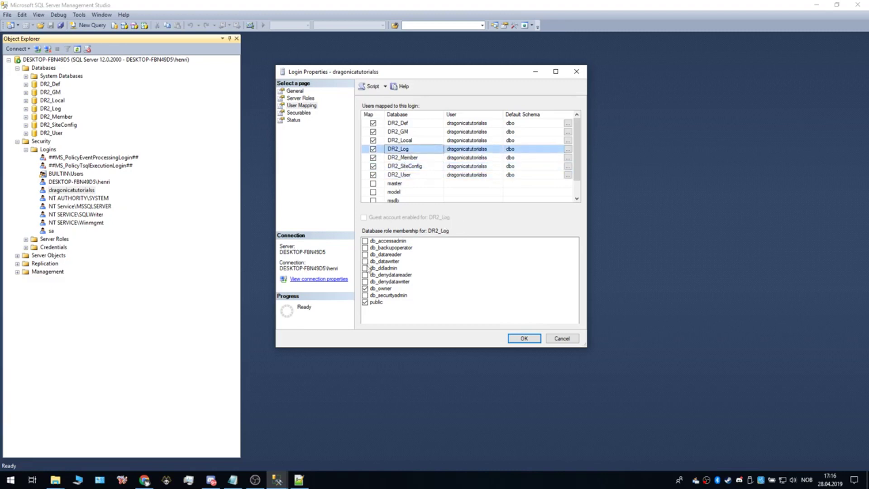
pyautogui.click(411, 132)
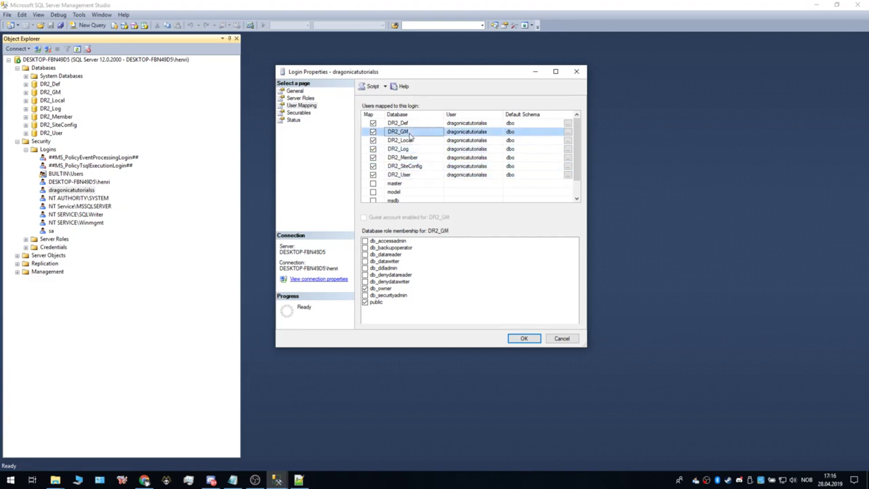
pyautogui.click(525, 339)
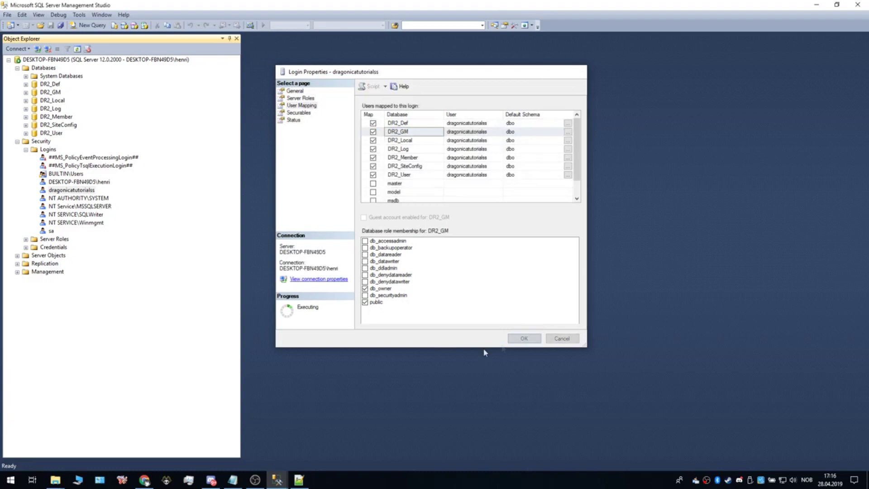